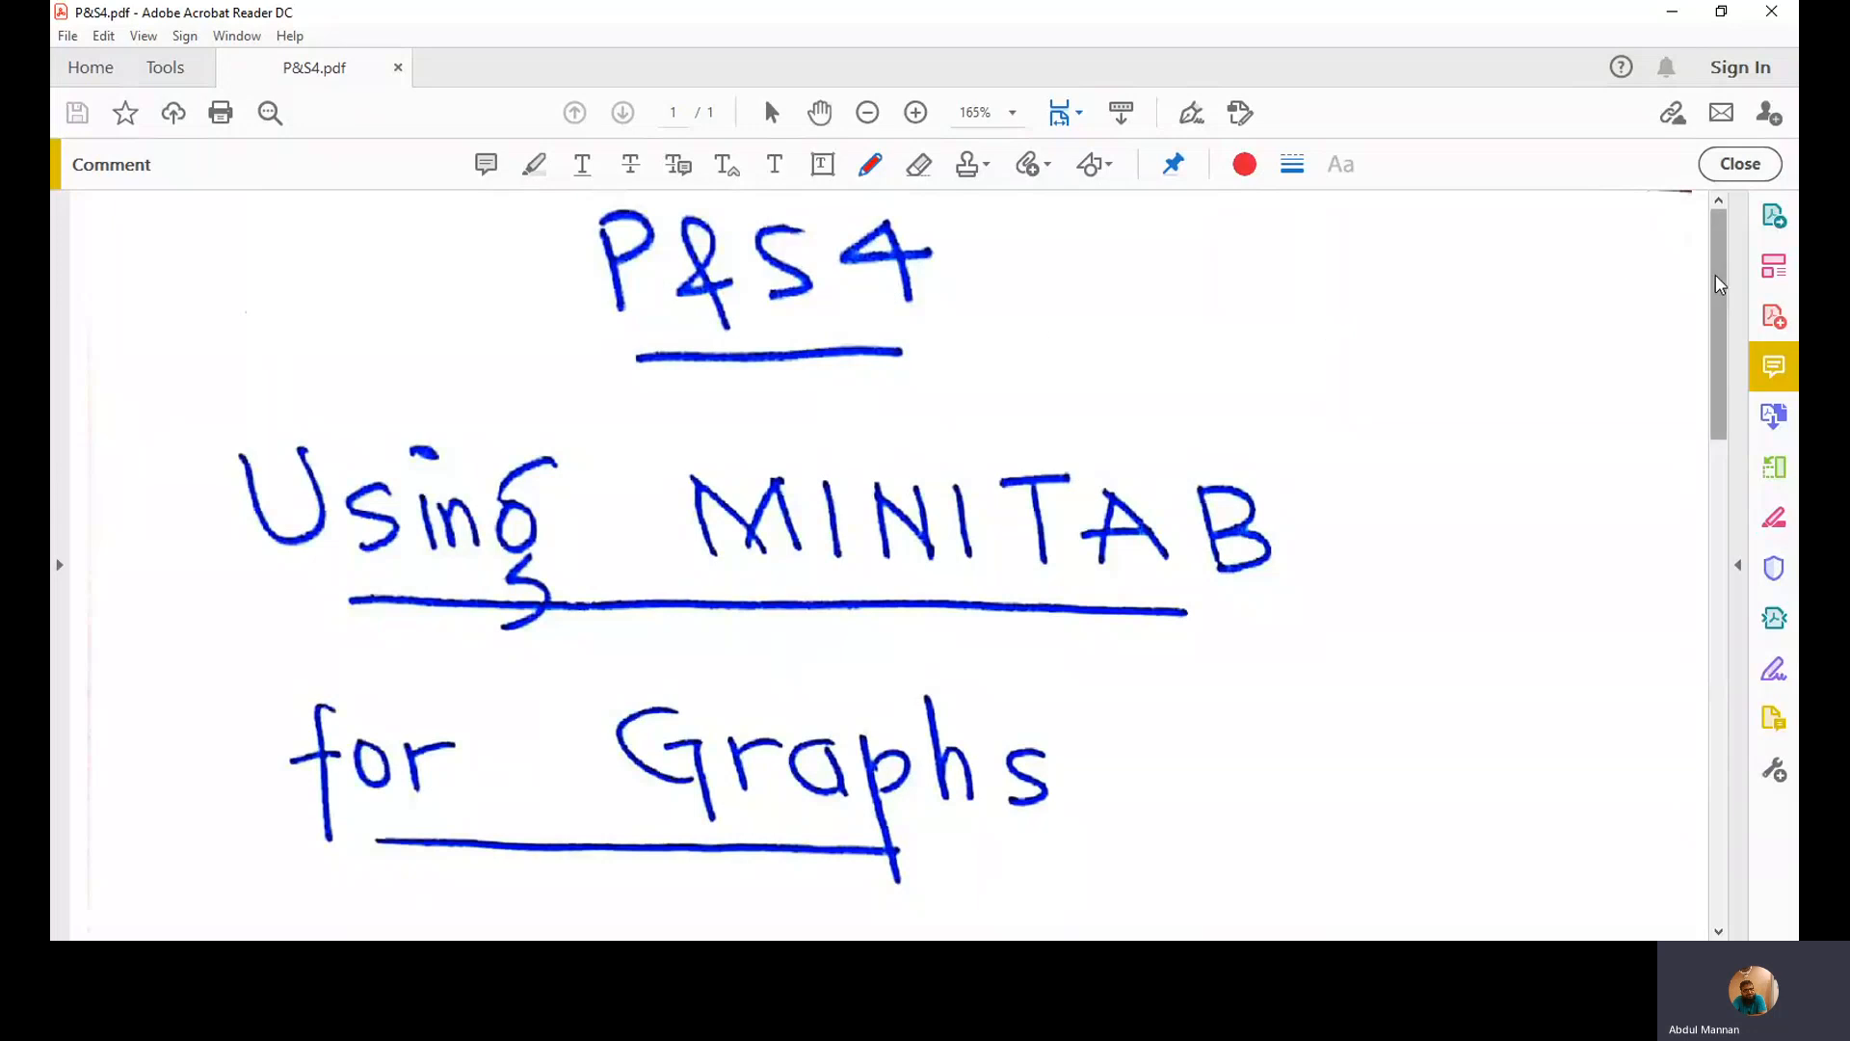
Step: Draw a red freehand underline beneath the word MINITAB in the heading "Using MINITAB for Graphs"
{"action": "left_click_drag", "start_coordinate": [1716, 284], "coordinate": [1719, 281]}
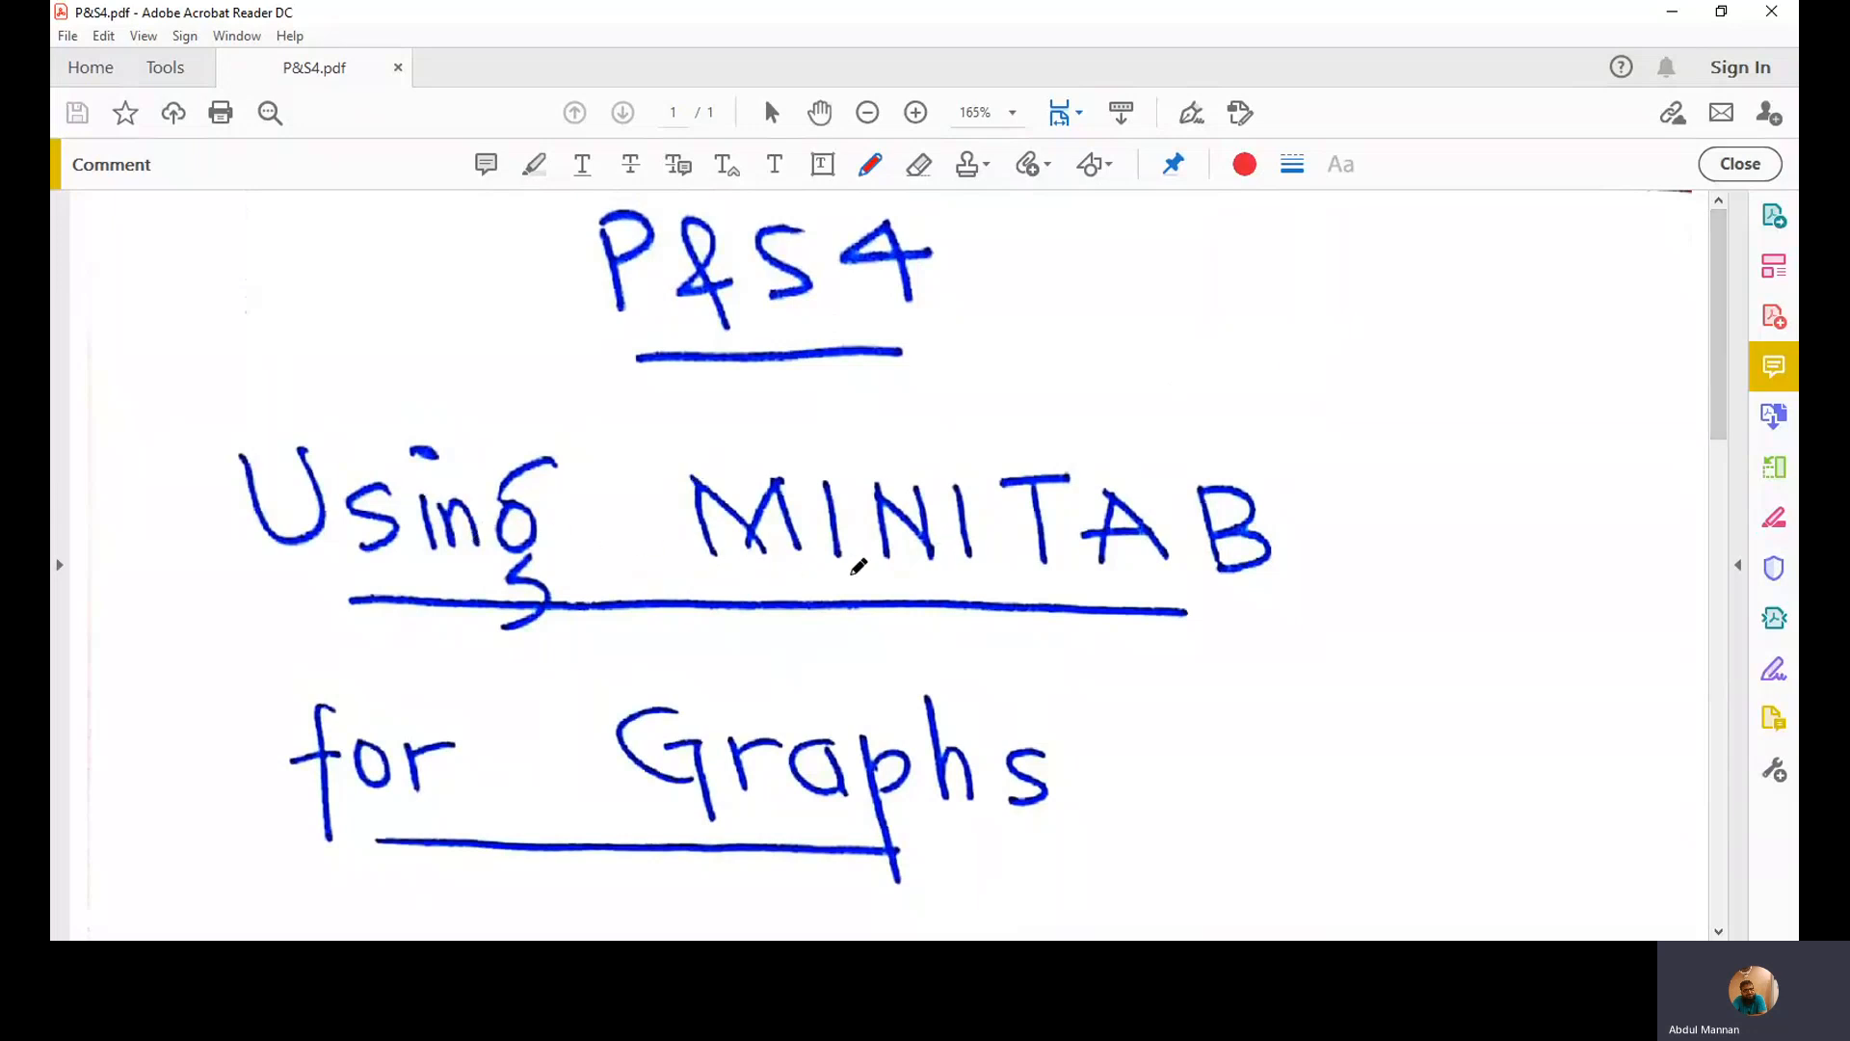
{"action": "left_click_drag", "start_coordinate": [852, 574], "coordinate": [715, 575]}
{"action": "left_click_drag", "start_coordinate": [1050, 576], "coordinate": [1222, 582]}
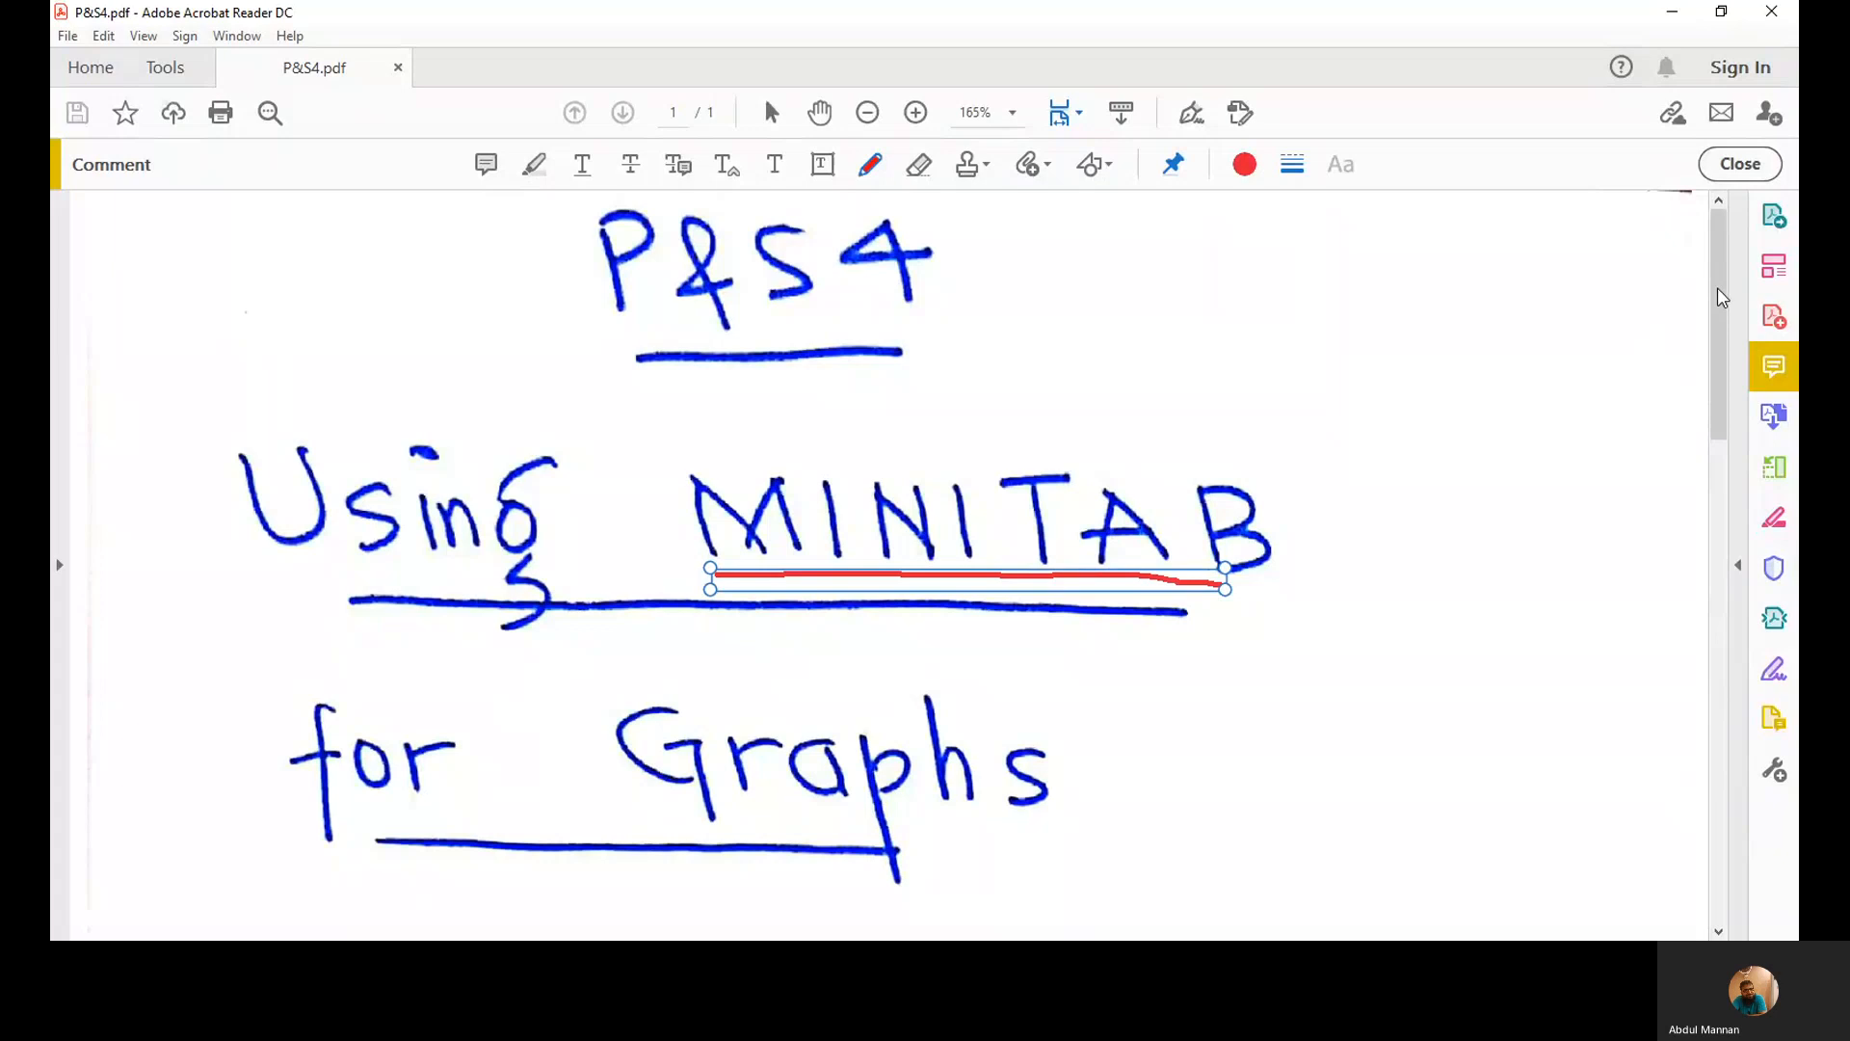
Step: Draw a red freehand underline beneath MINITAB in the "Simple to use statistical software" bullet
{"action": "scroll", "coordinate": [1726, 412], "scroll_direction": "down", "scroll_amount": 4}
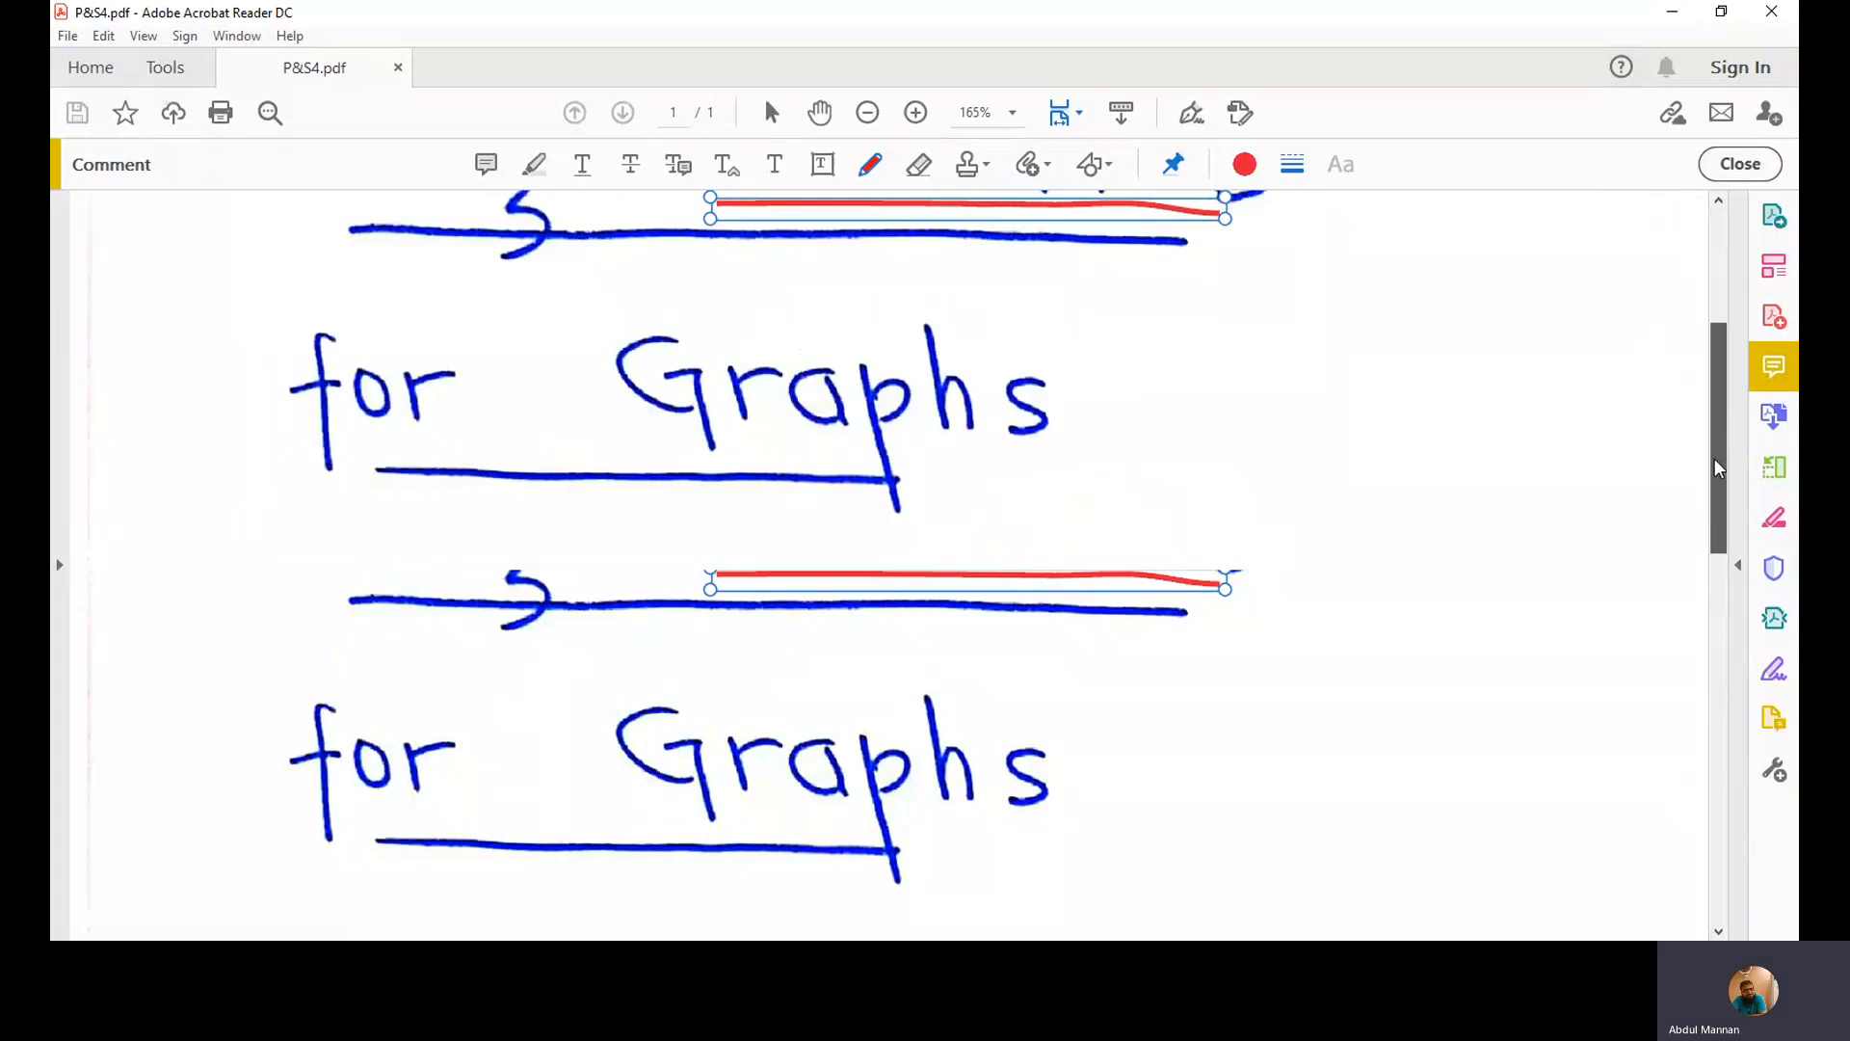
{"action": "scroll", "coordinate": [1714, 458], "scroll_direction": "down", "scroll_amount": 2}
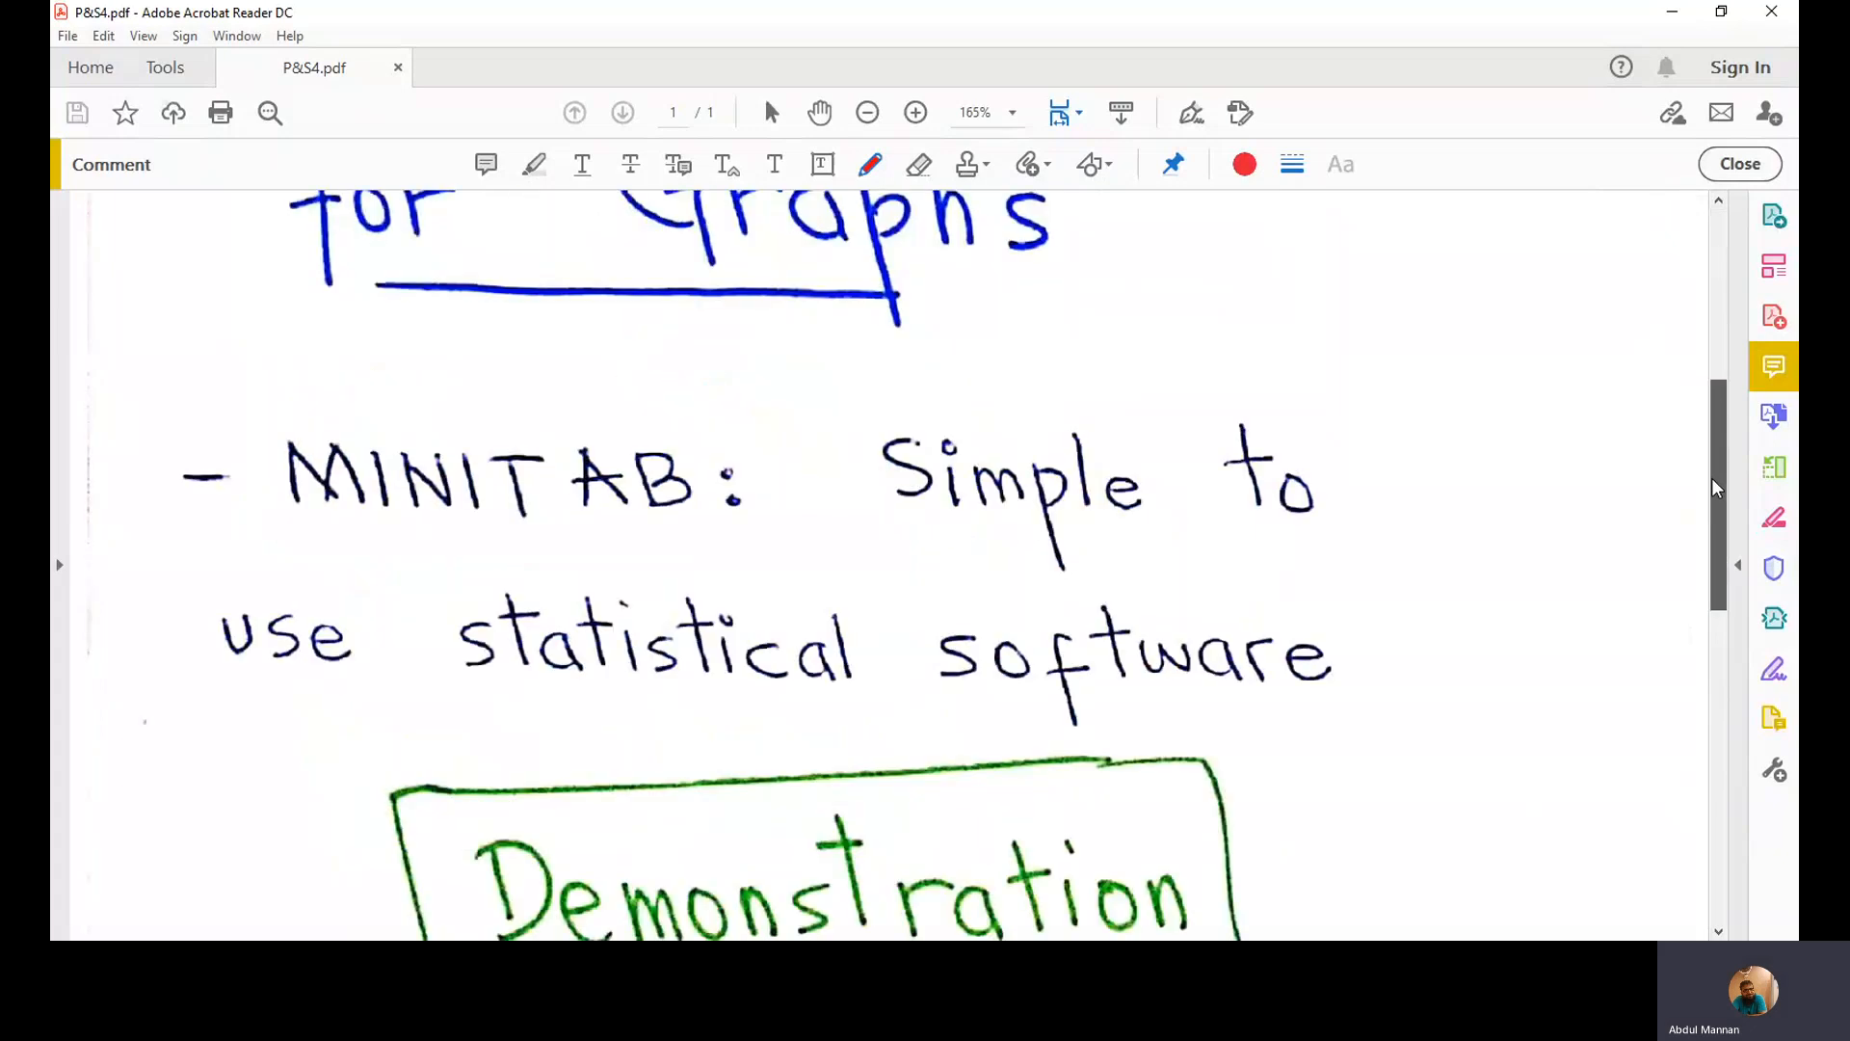
{"action": "scroll", "coordinate": [1712, 478], "scroll_direction": "down", "scroll_amount": 1}
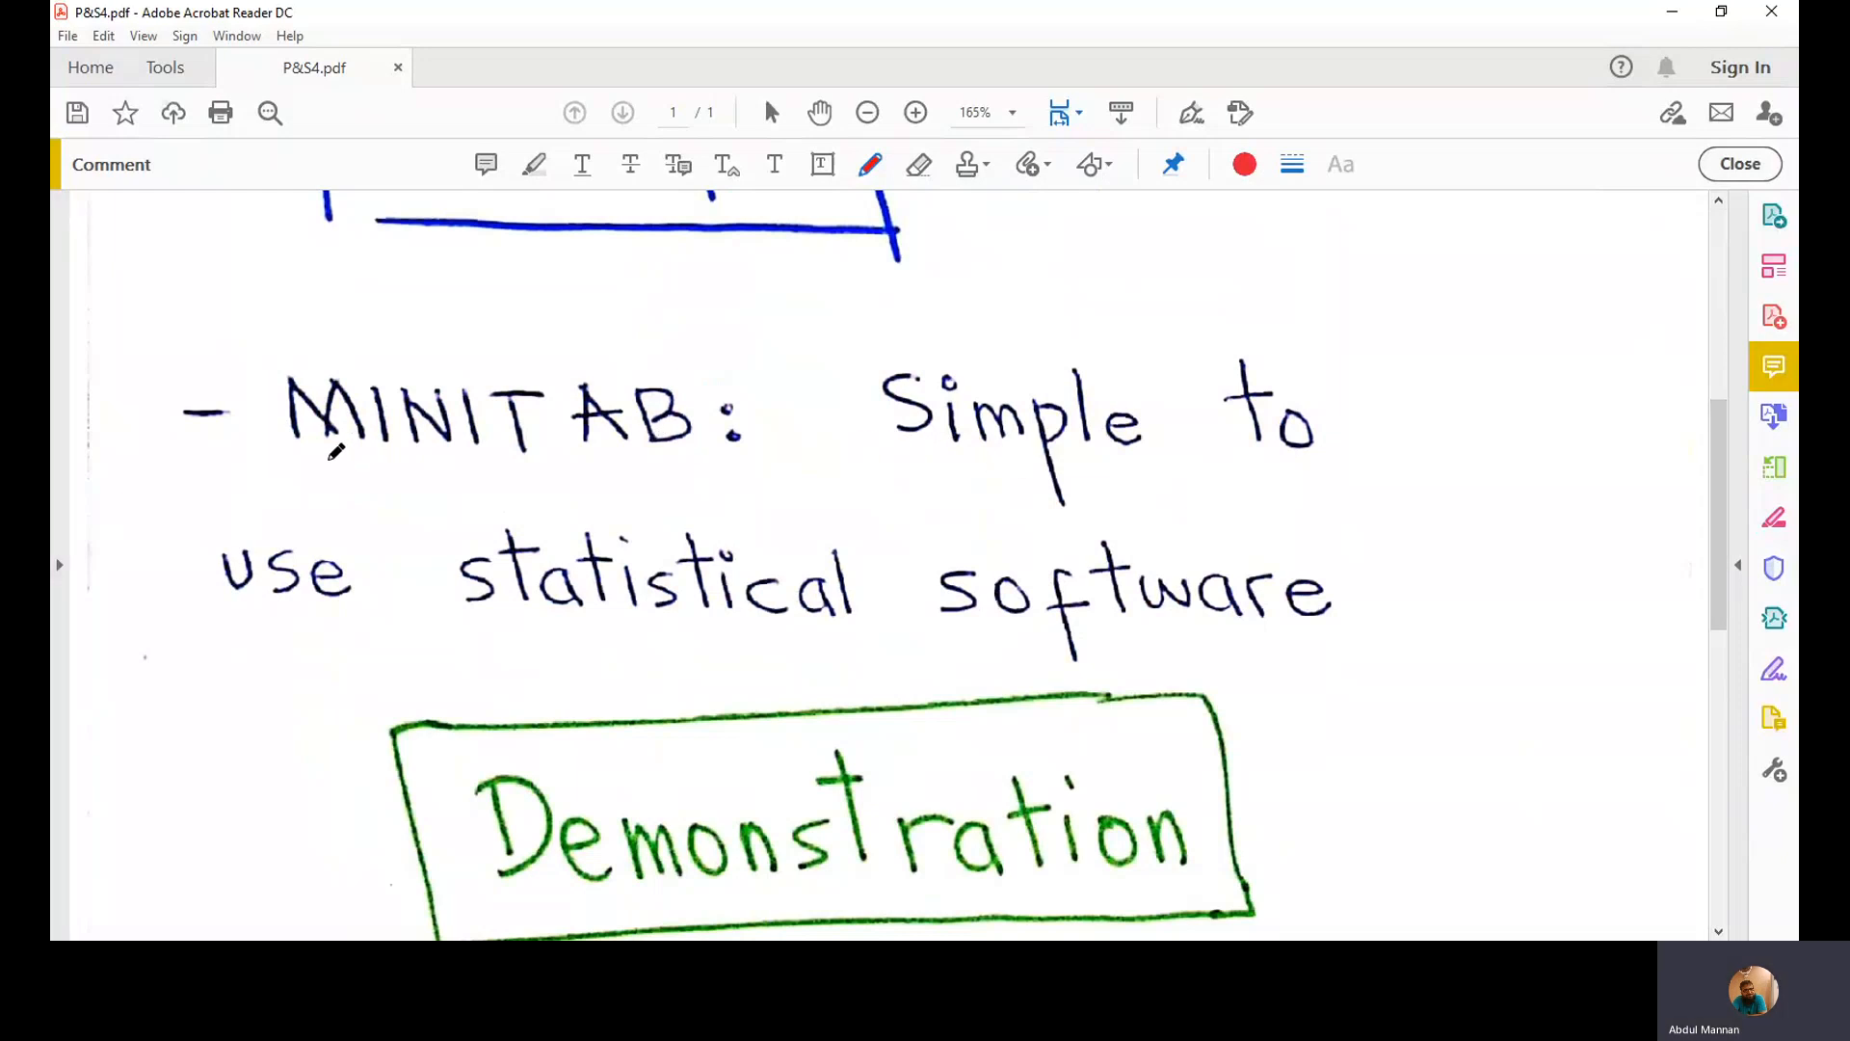
{"action": "left_click_drag", "start_coordinate": [320, 458], "coordinate": [677, 464]}
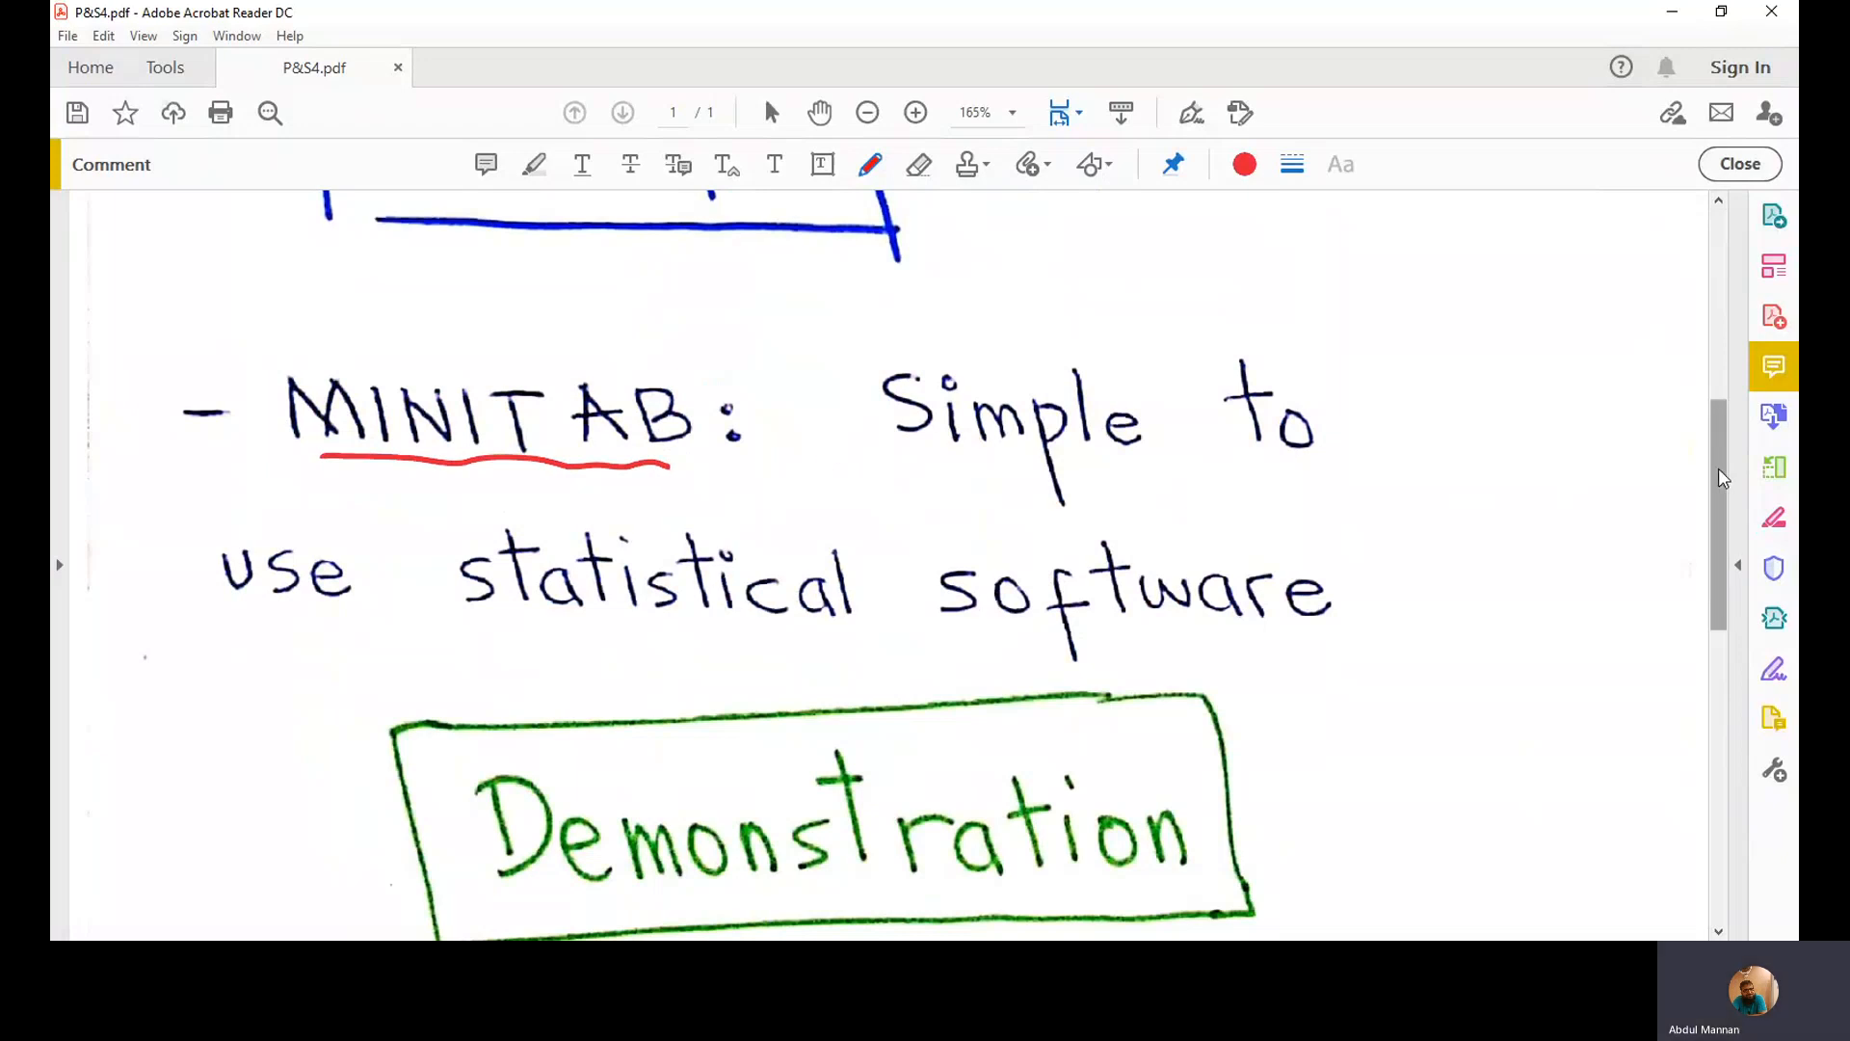
Step: Draw a red line beneath the Student, Gender, Year and Major header row of the handwritten table
{"action": "left_click_drag", "start_coordinate": [1723, 477], "coordinate": [1710, 564]}
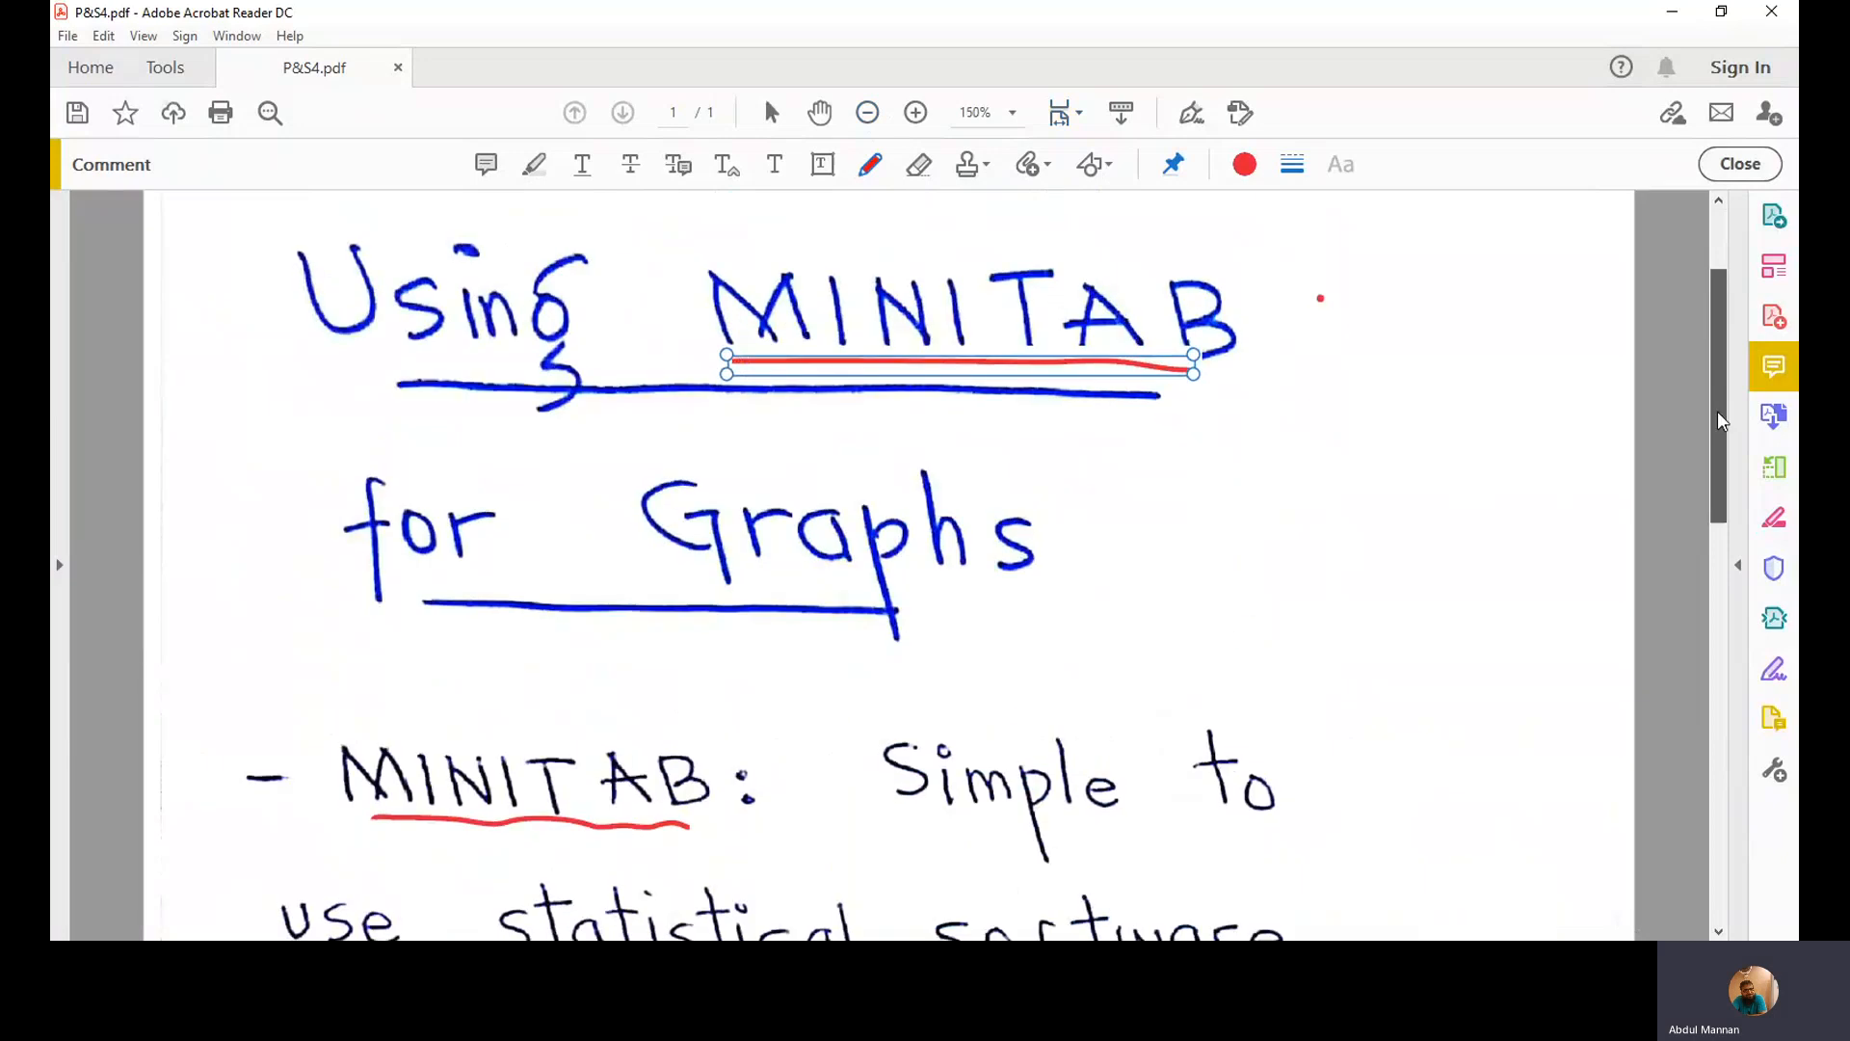
{"action": "left_click_drag", "start_coordinate": [1722, 416], "coordinate": [1705, 743]}
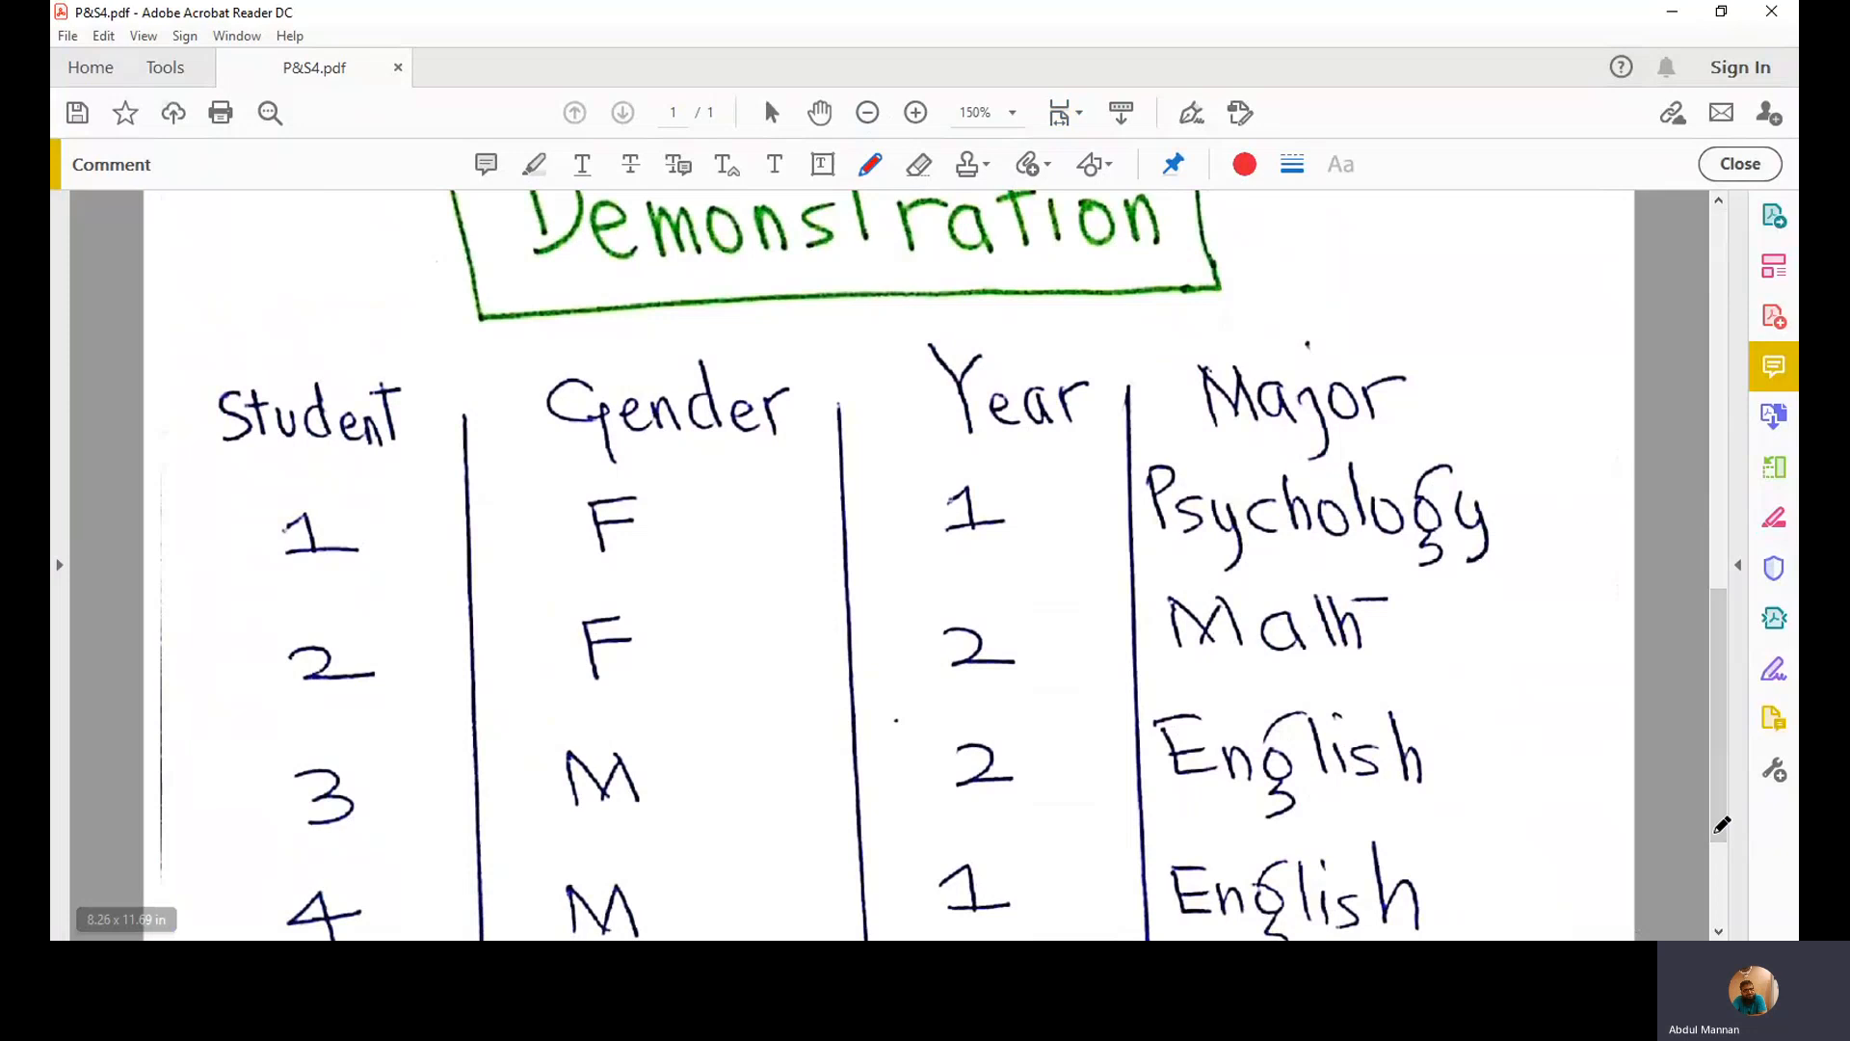
{"action": "scroll", "coordinate": [1722, 826], "scroll_direction": "down", "scroll_amount": 3}
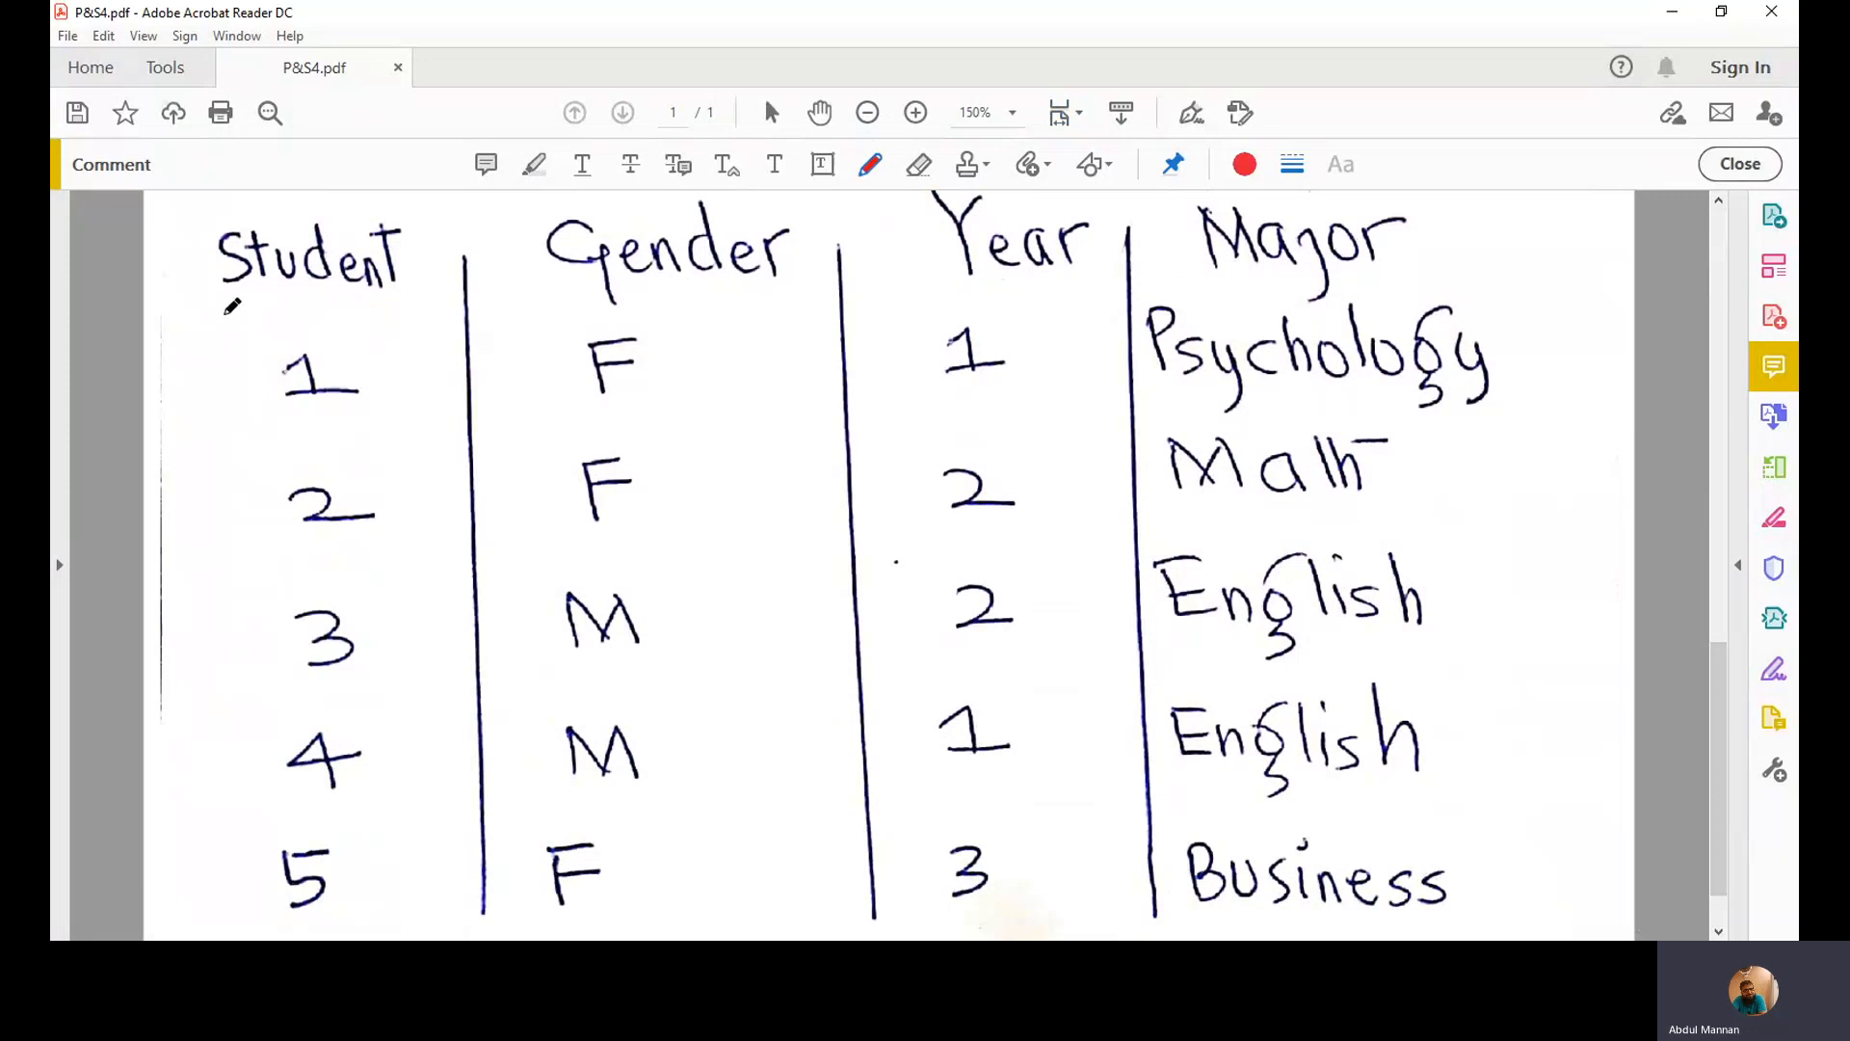
{"action": "left_click_drag", "start_coordinate": [224, 310], "coordinate": [1471, 291]}
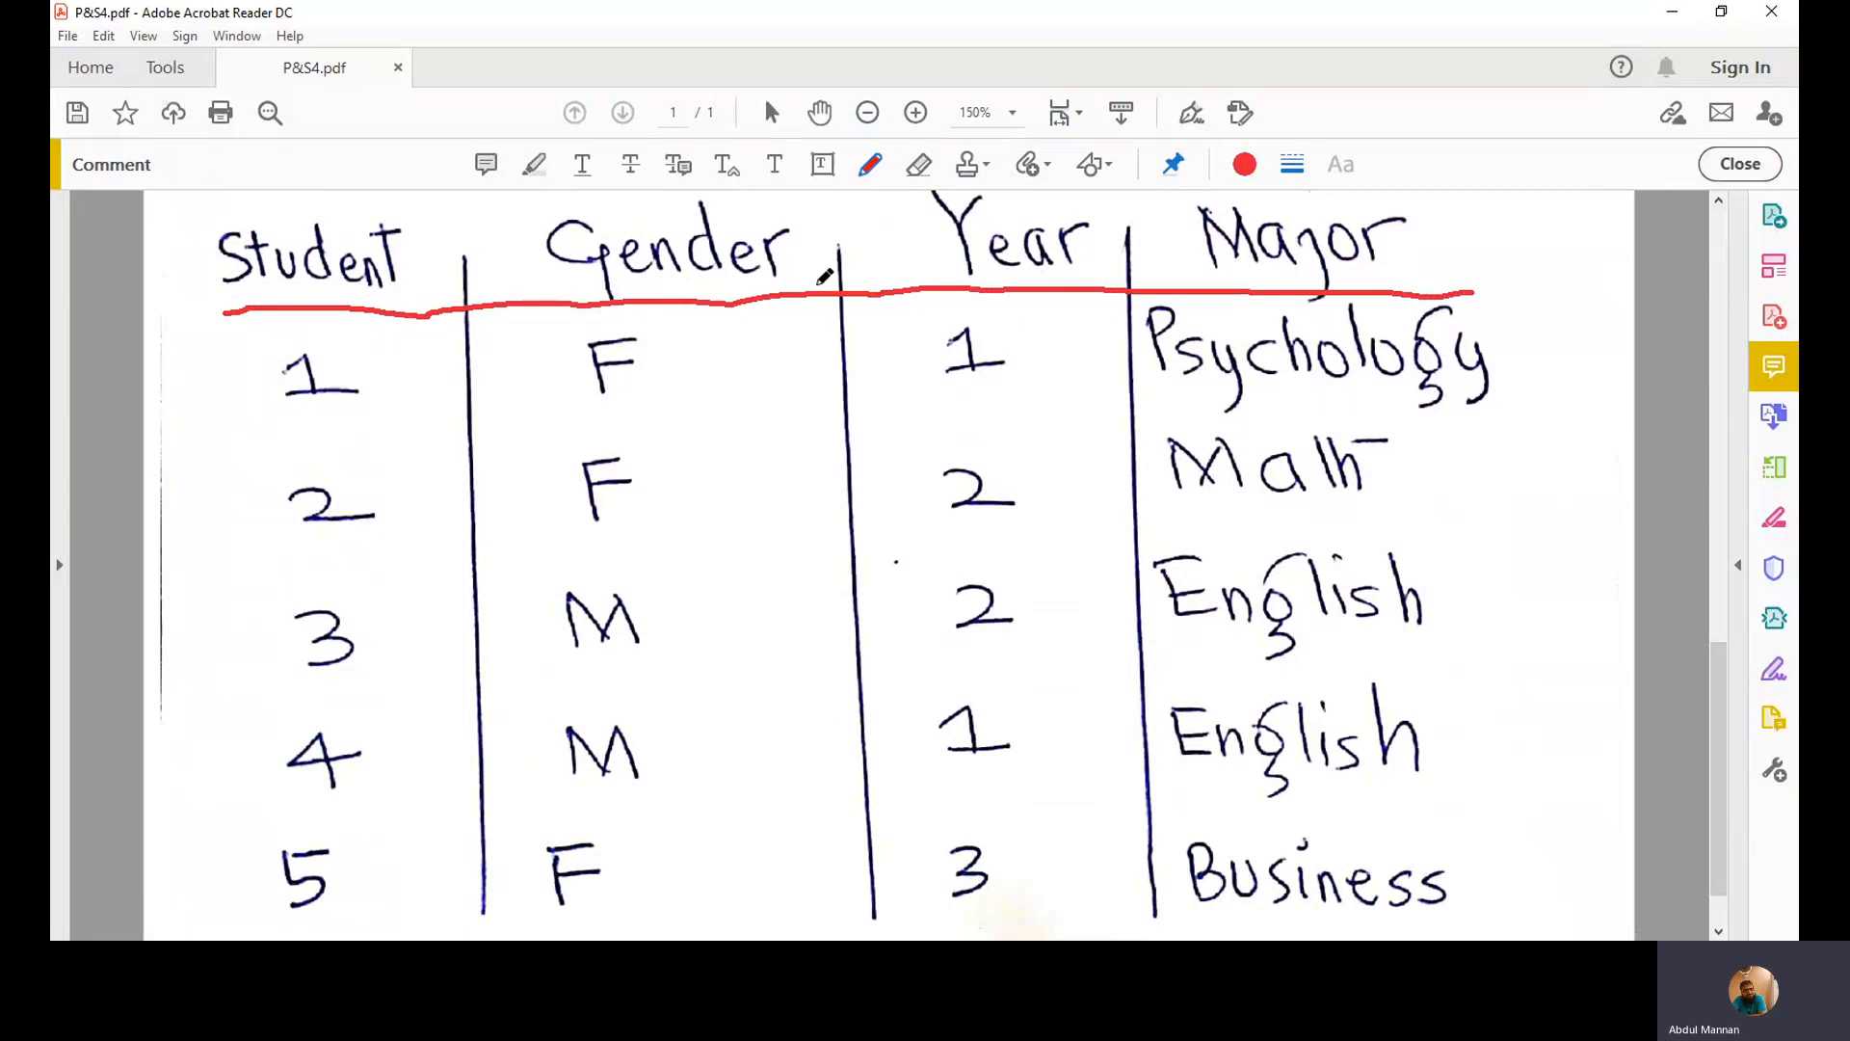
{"action": "scroll", "coordinate": [1715, 665], "scroll_direction": "up", "scroll_amount": 3}
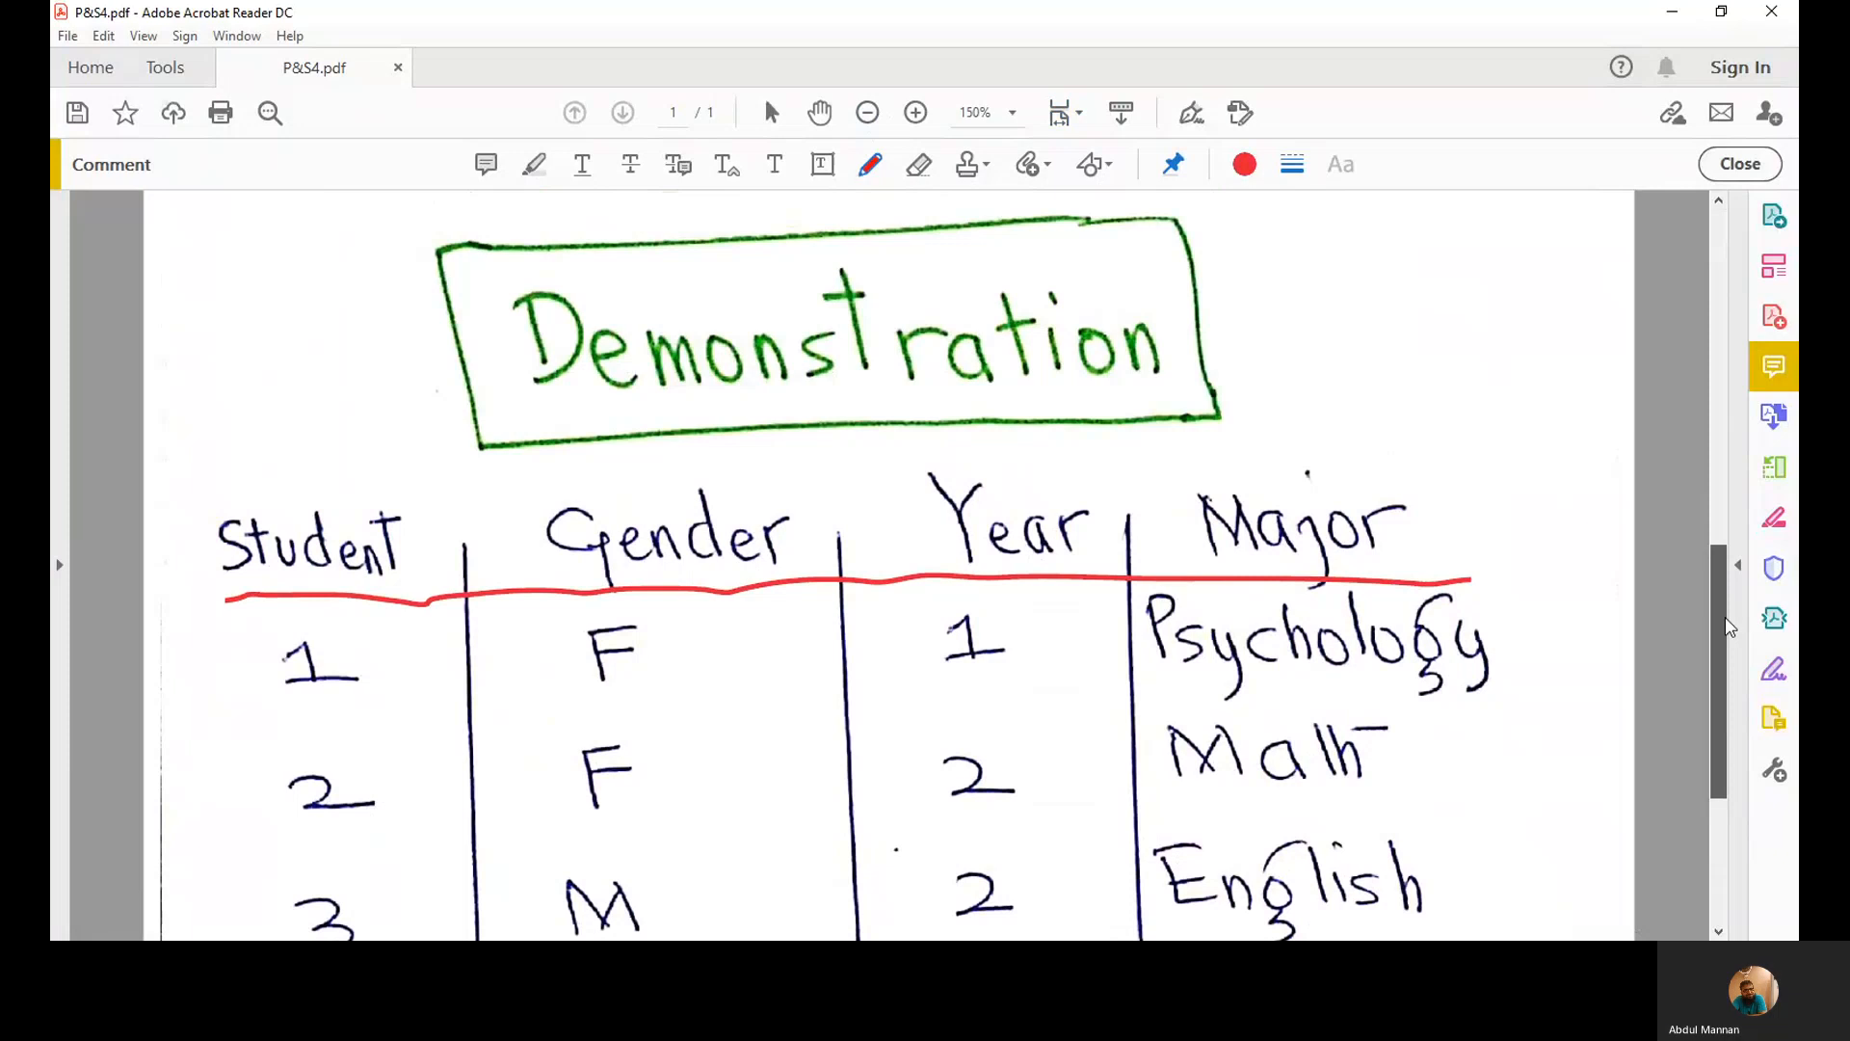
{"action": "left_click_drag", "start_coordinate": [1726, 619], "coordinate": [1726, 659]}
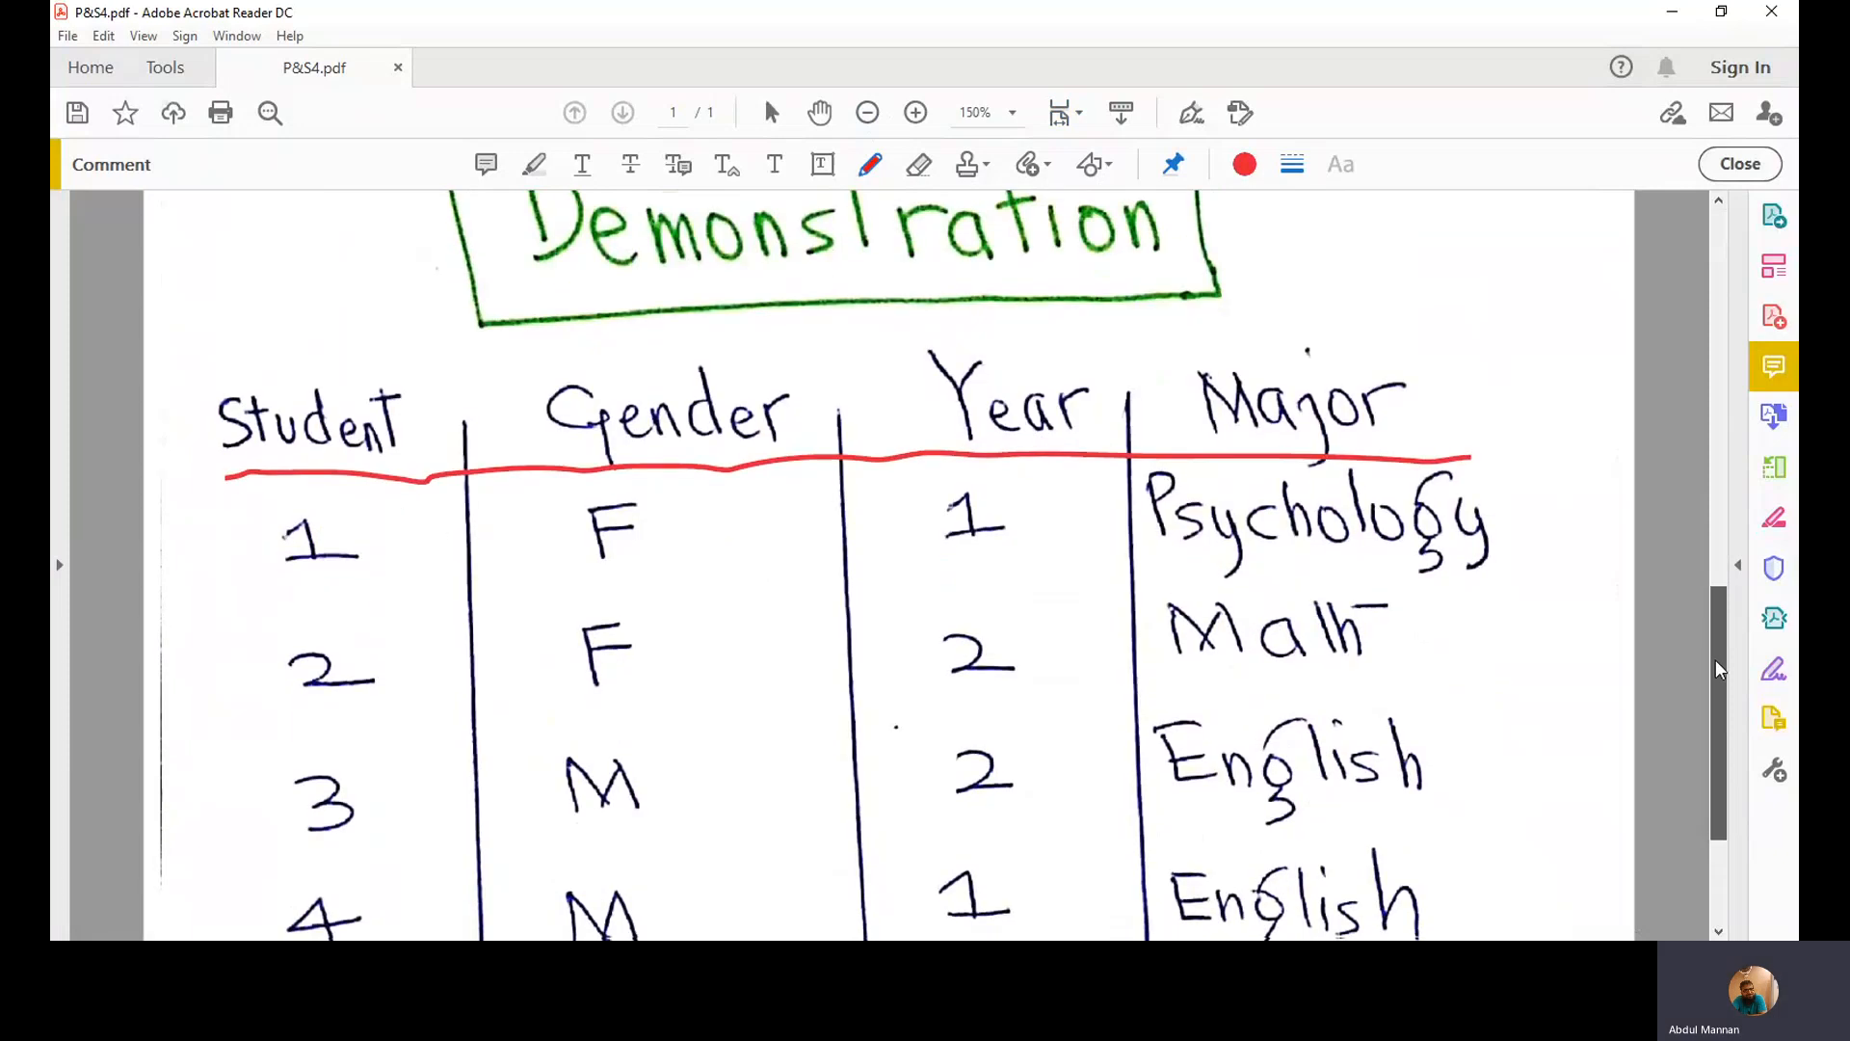
{"action": "scroll", "coordinate": [675, 401], "scroll_direction": "down", "scroll_amount": 1}
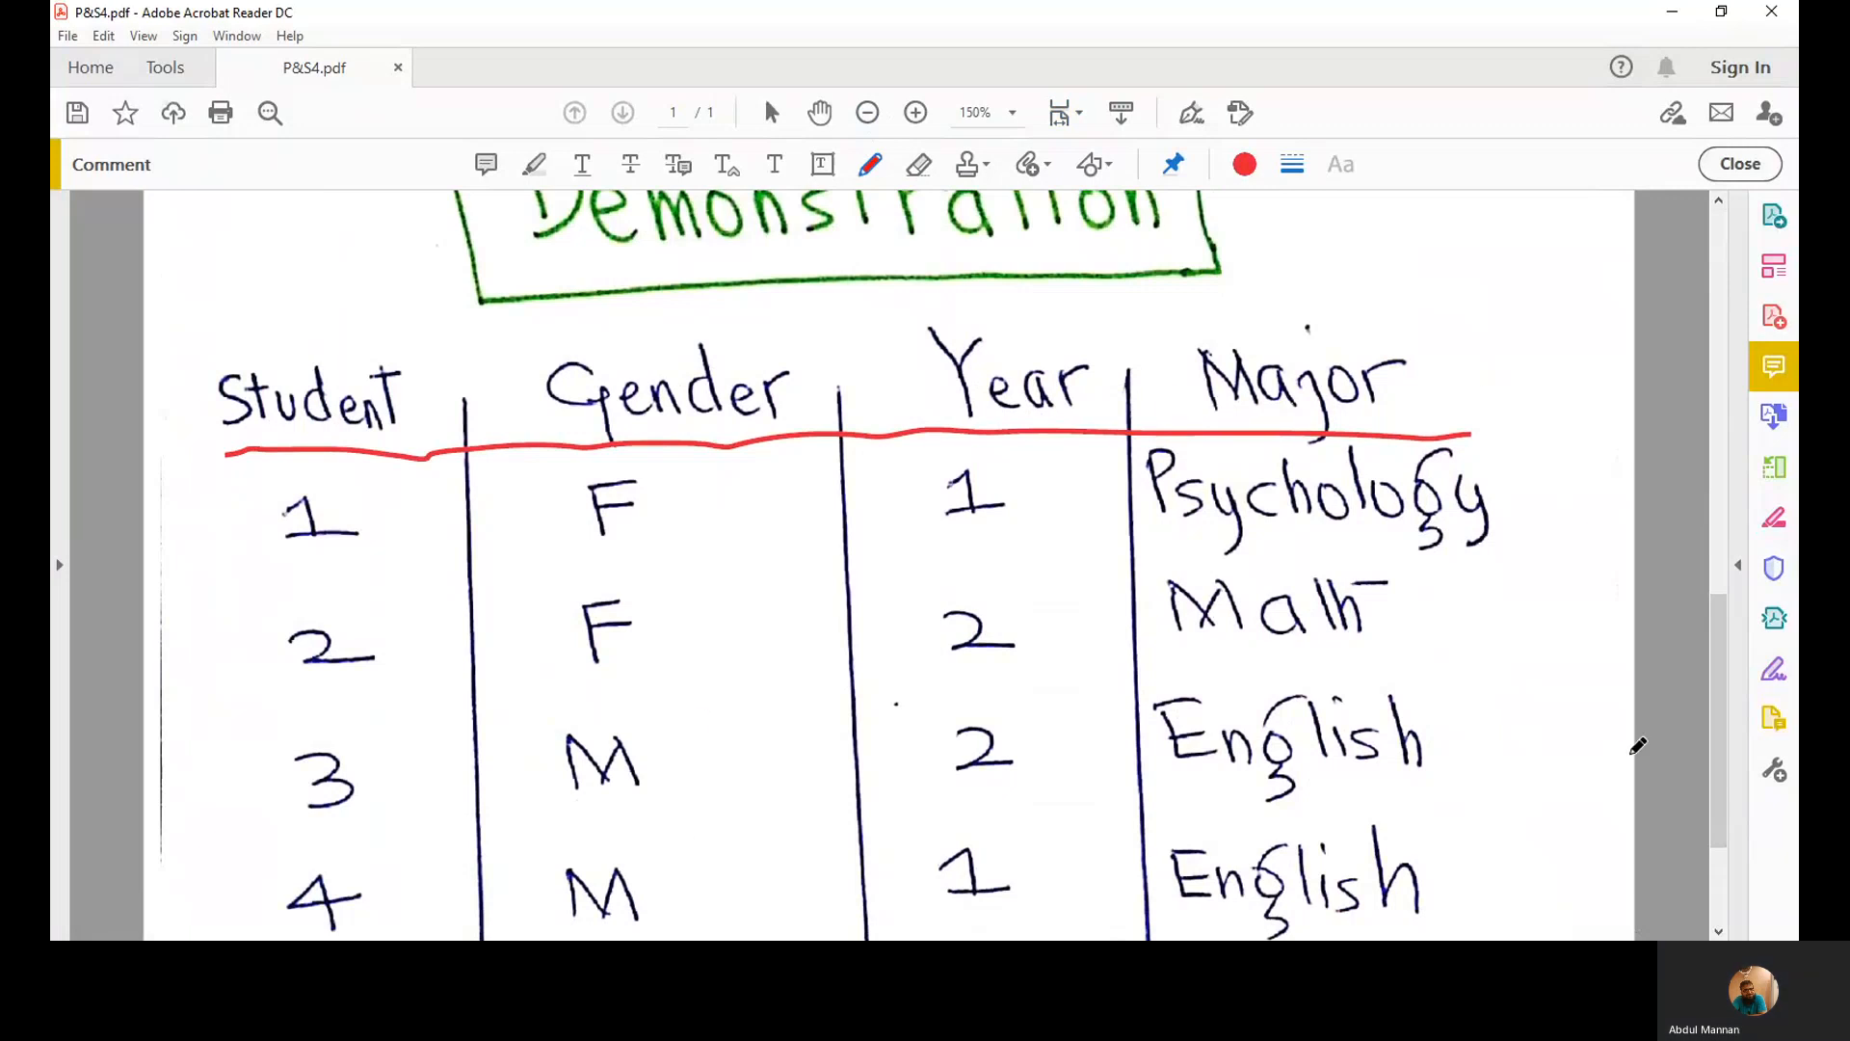
{"action": "left_click_drag", "start_coordinate": [1717, 766], "coordinate": [1722, 595]}
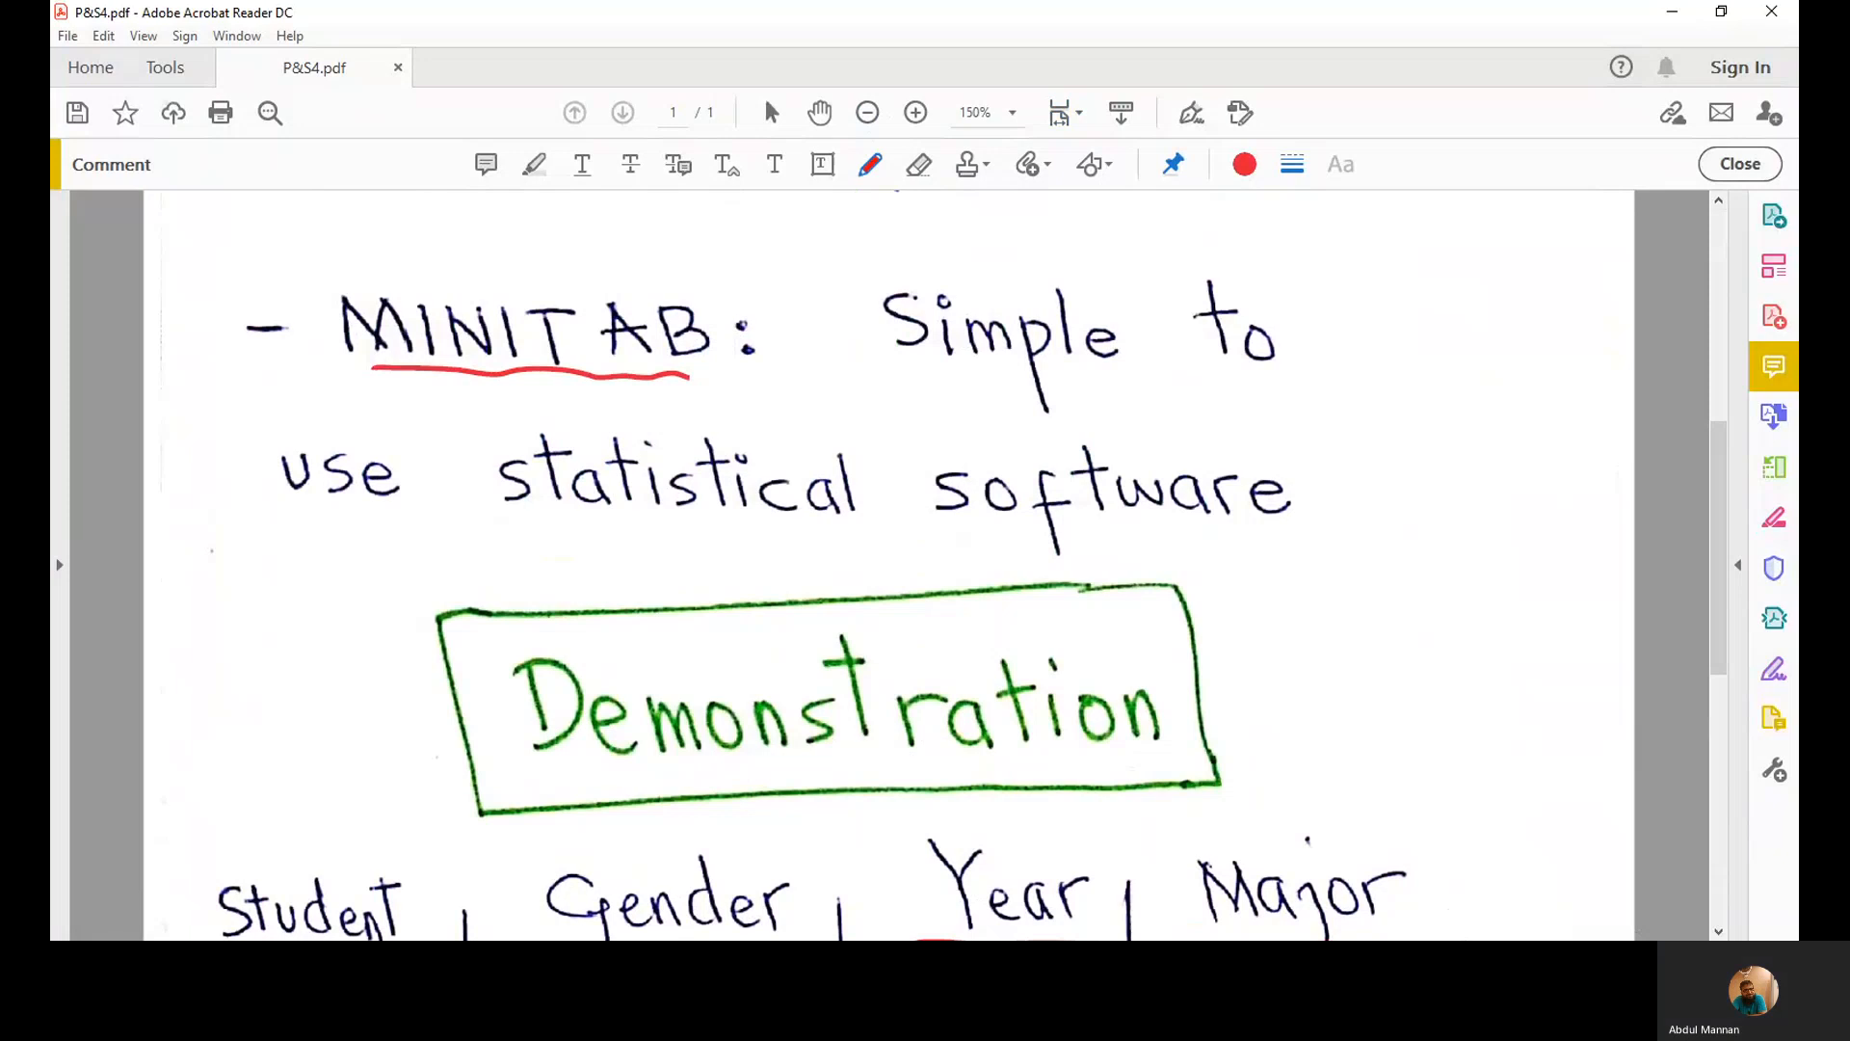
Step: Switch to Minitab and delete the existing pie chart and bar chart of Year
{"action": "left_click", "coordinate": [696, 961]}
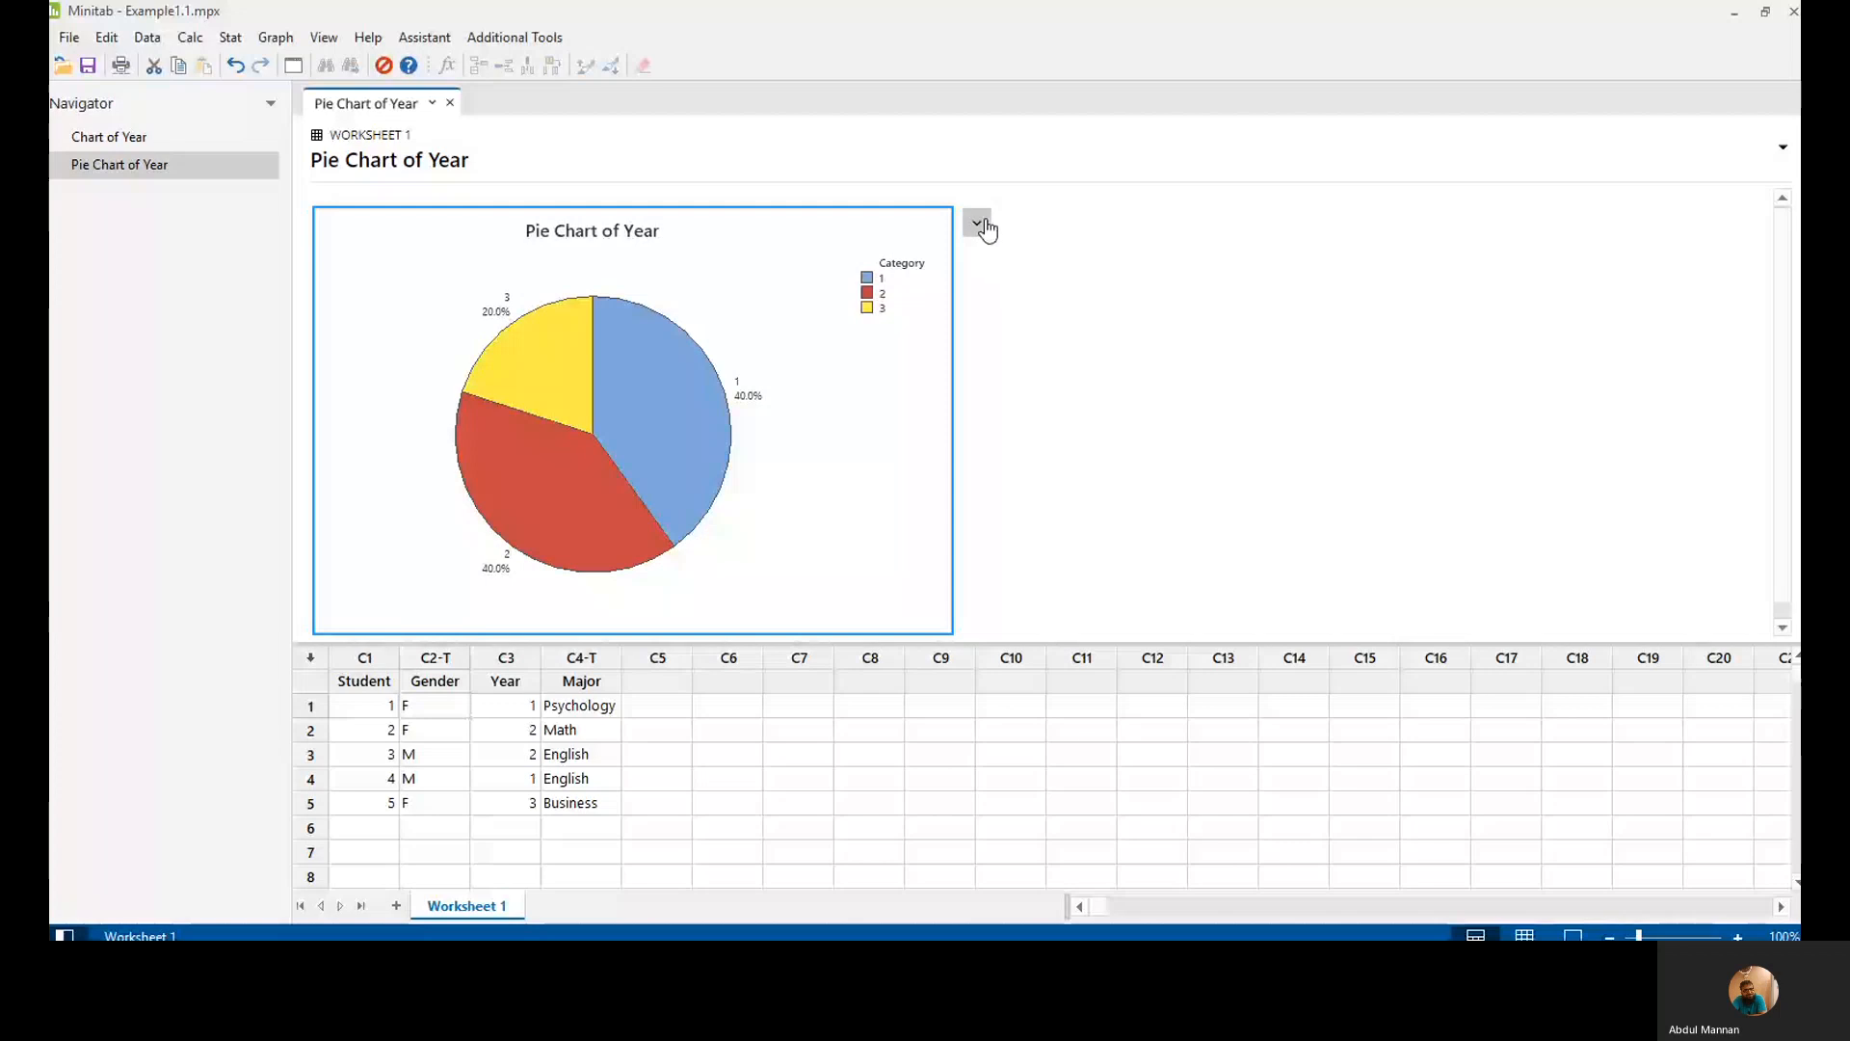
{"action": "left_click", "coordinate": [981, 225]}
{"action": "left_click", "coordinate": [1064, 583]}
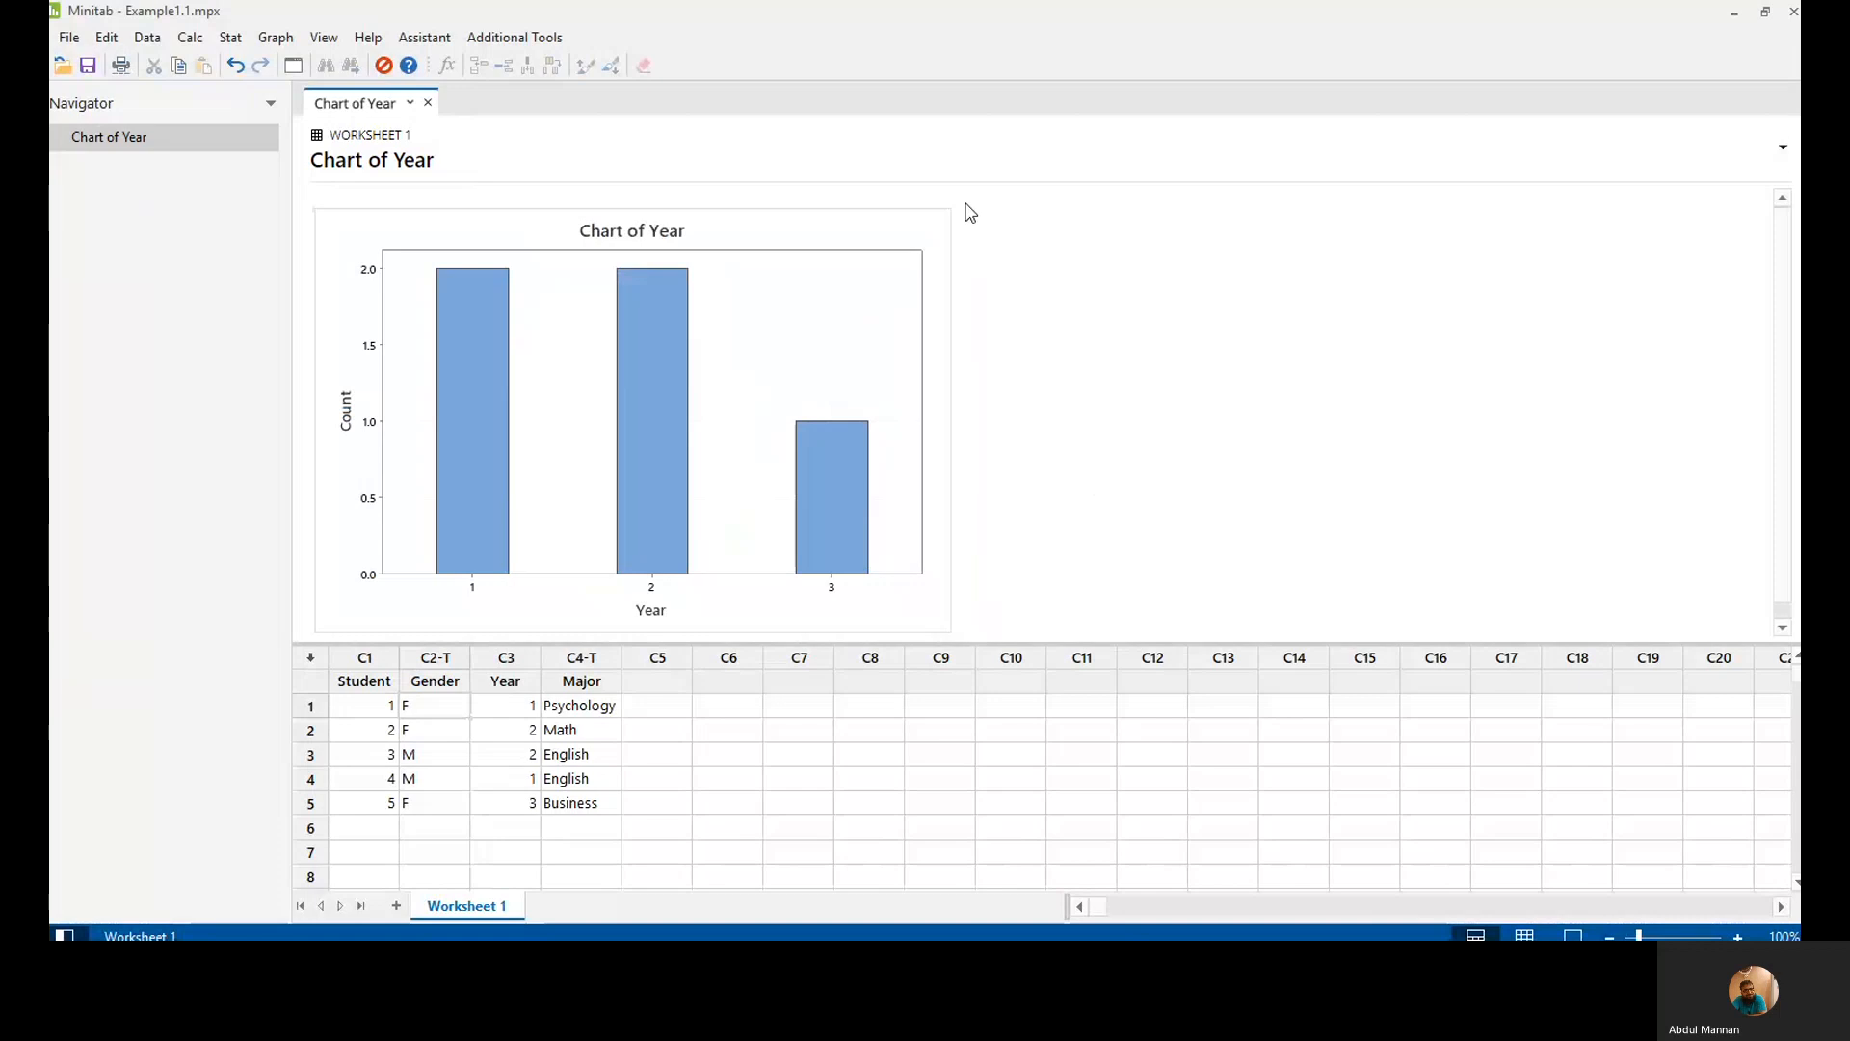
{"action": "left_click", "coordinate": [976, 222]}
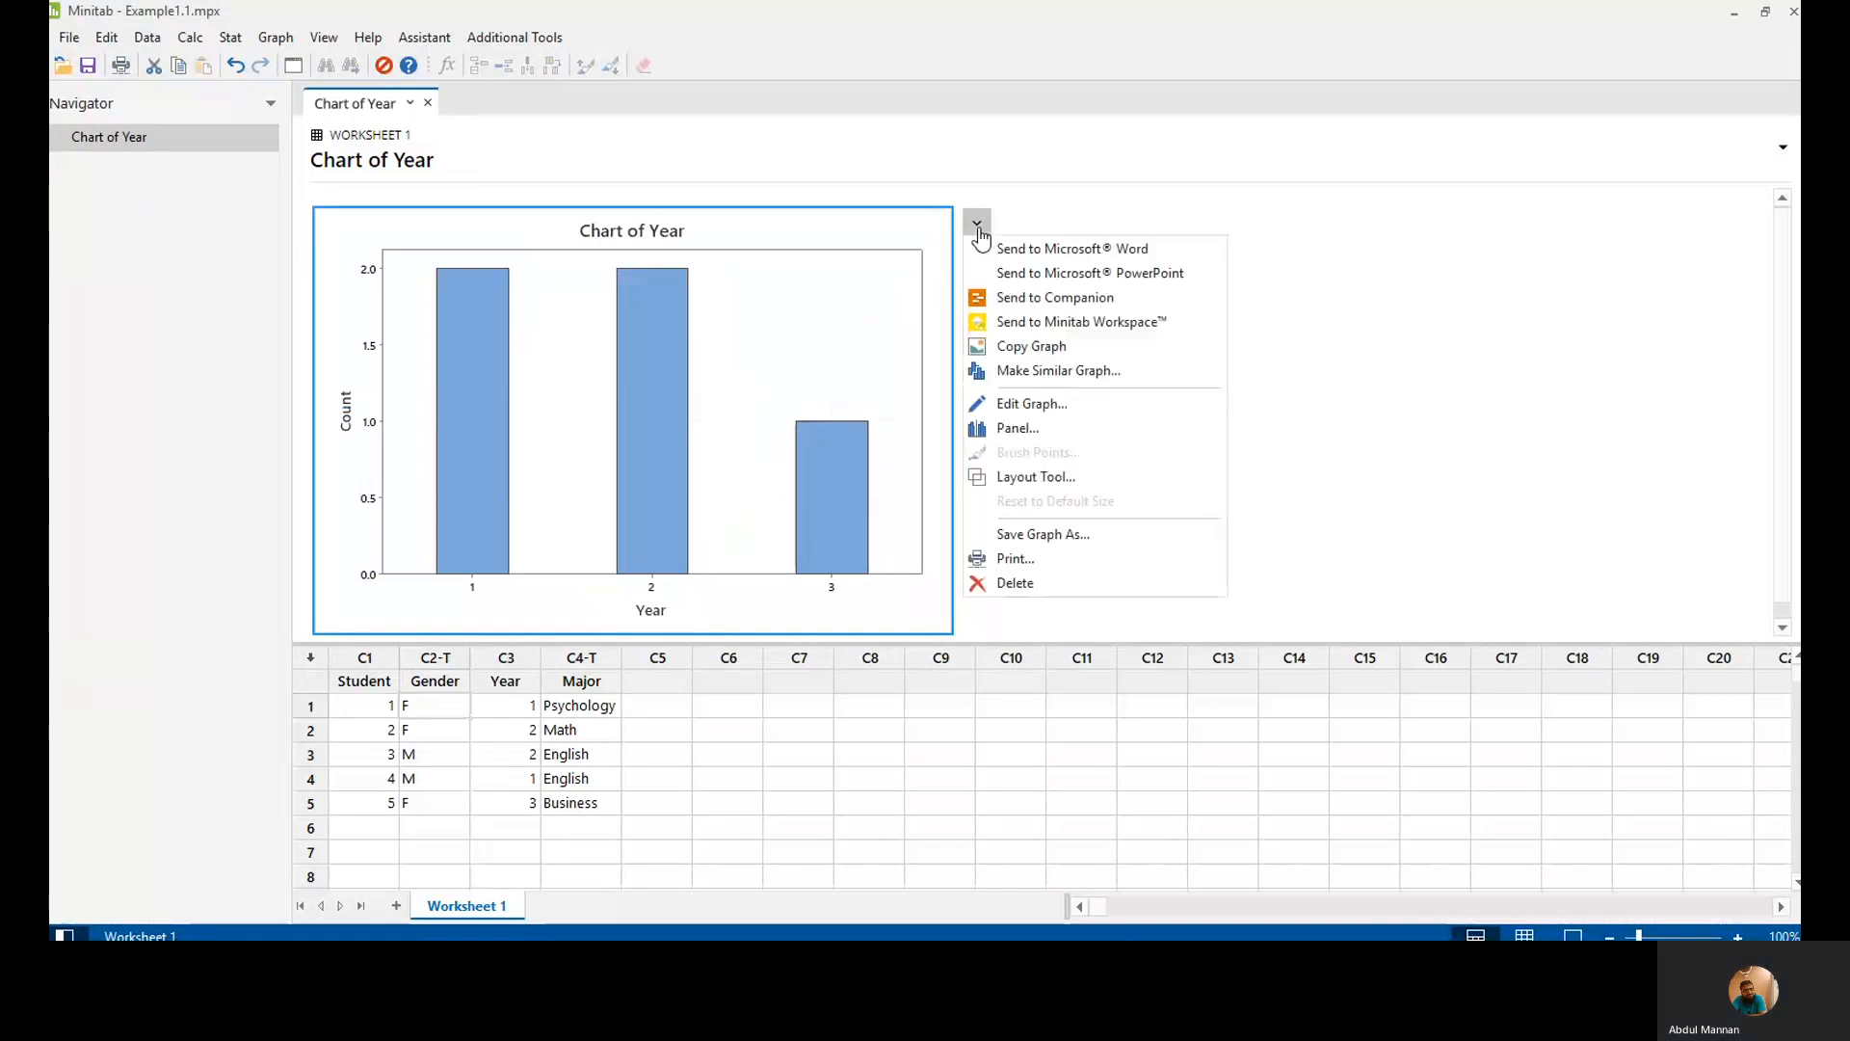
{"action": "left_click", "coordinate": [992, 582]}
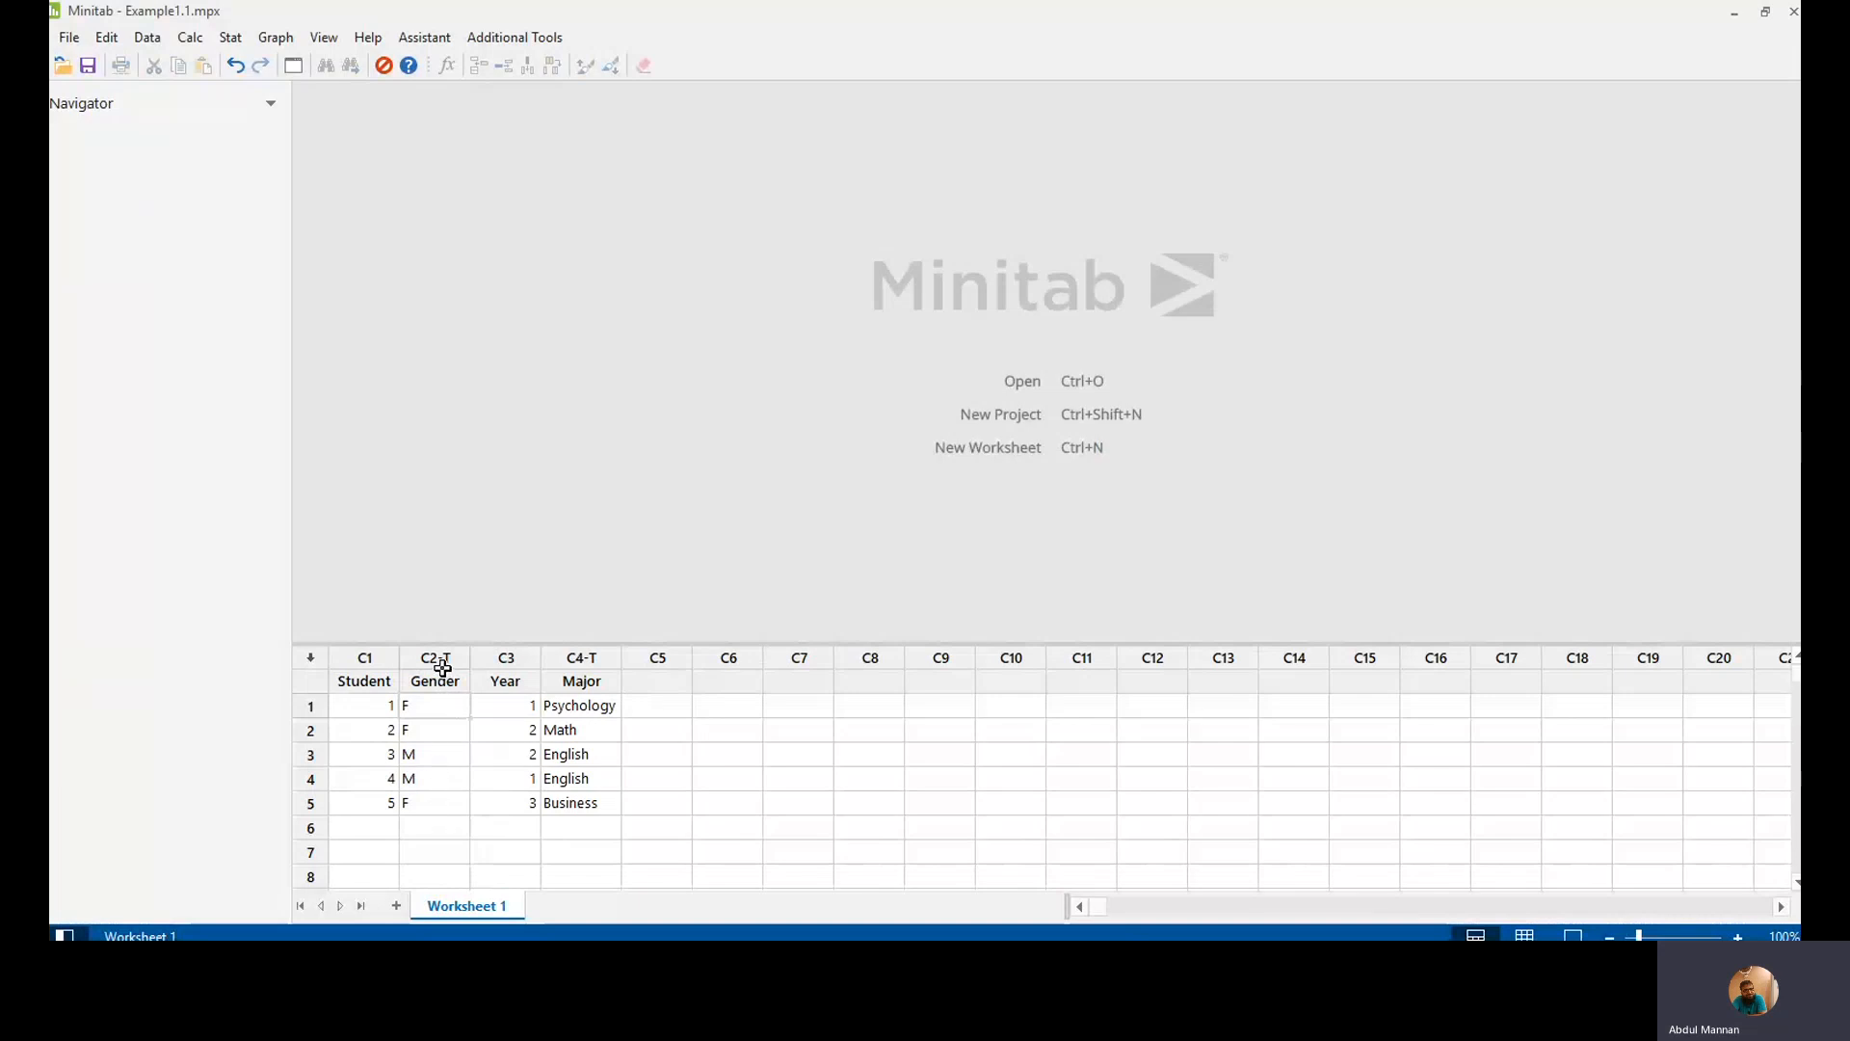
Step: Create a simple bar chart of counts of unique values with Gender as the categorical variable
{"action": "left_click", "coordinate": [276, 38]}
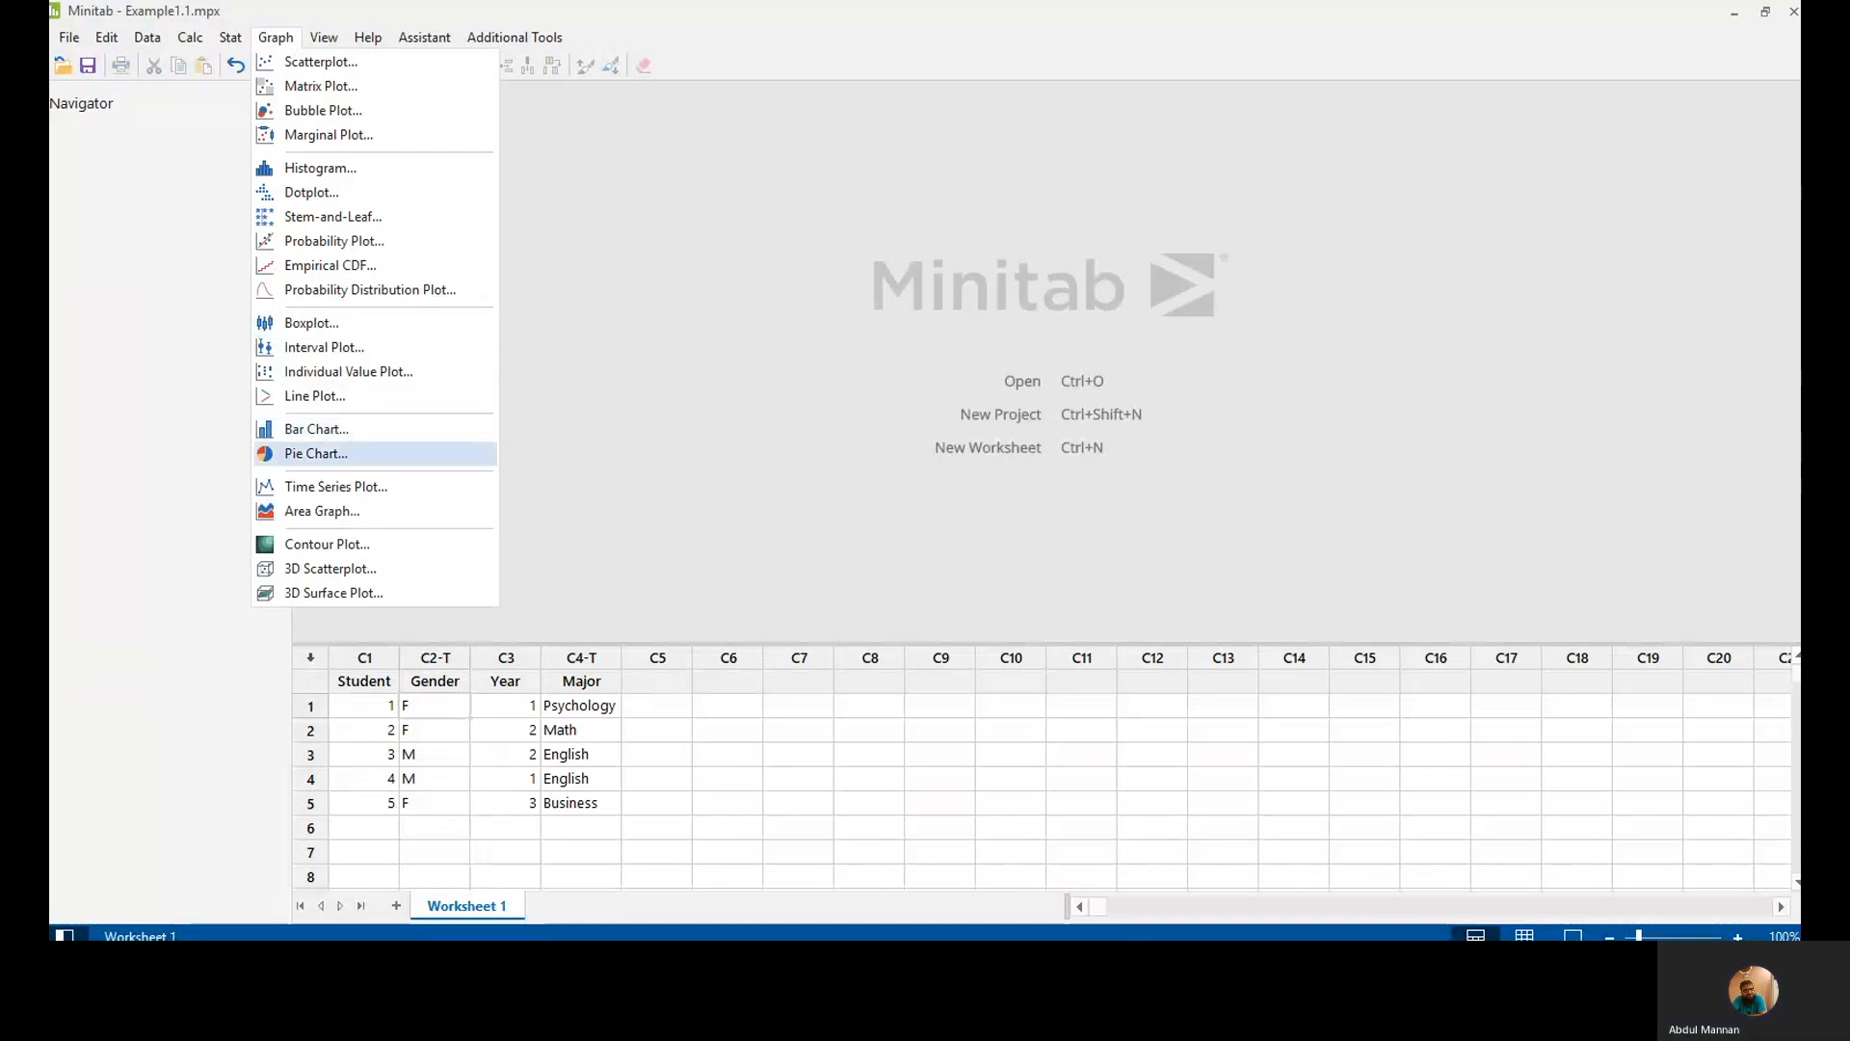
{"action": "left_click", "coordinate": [316, 429]}
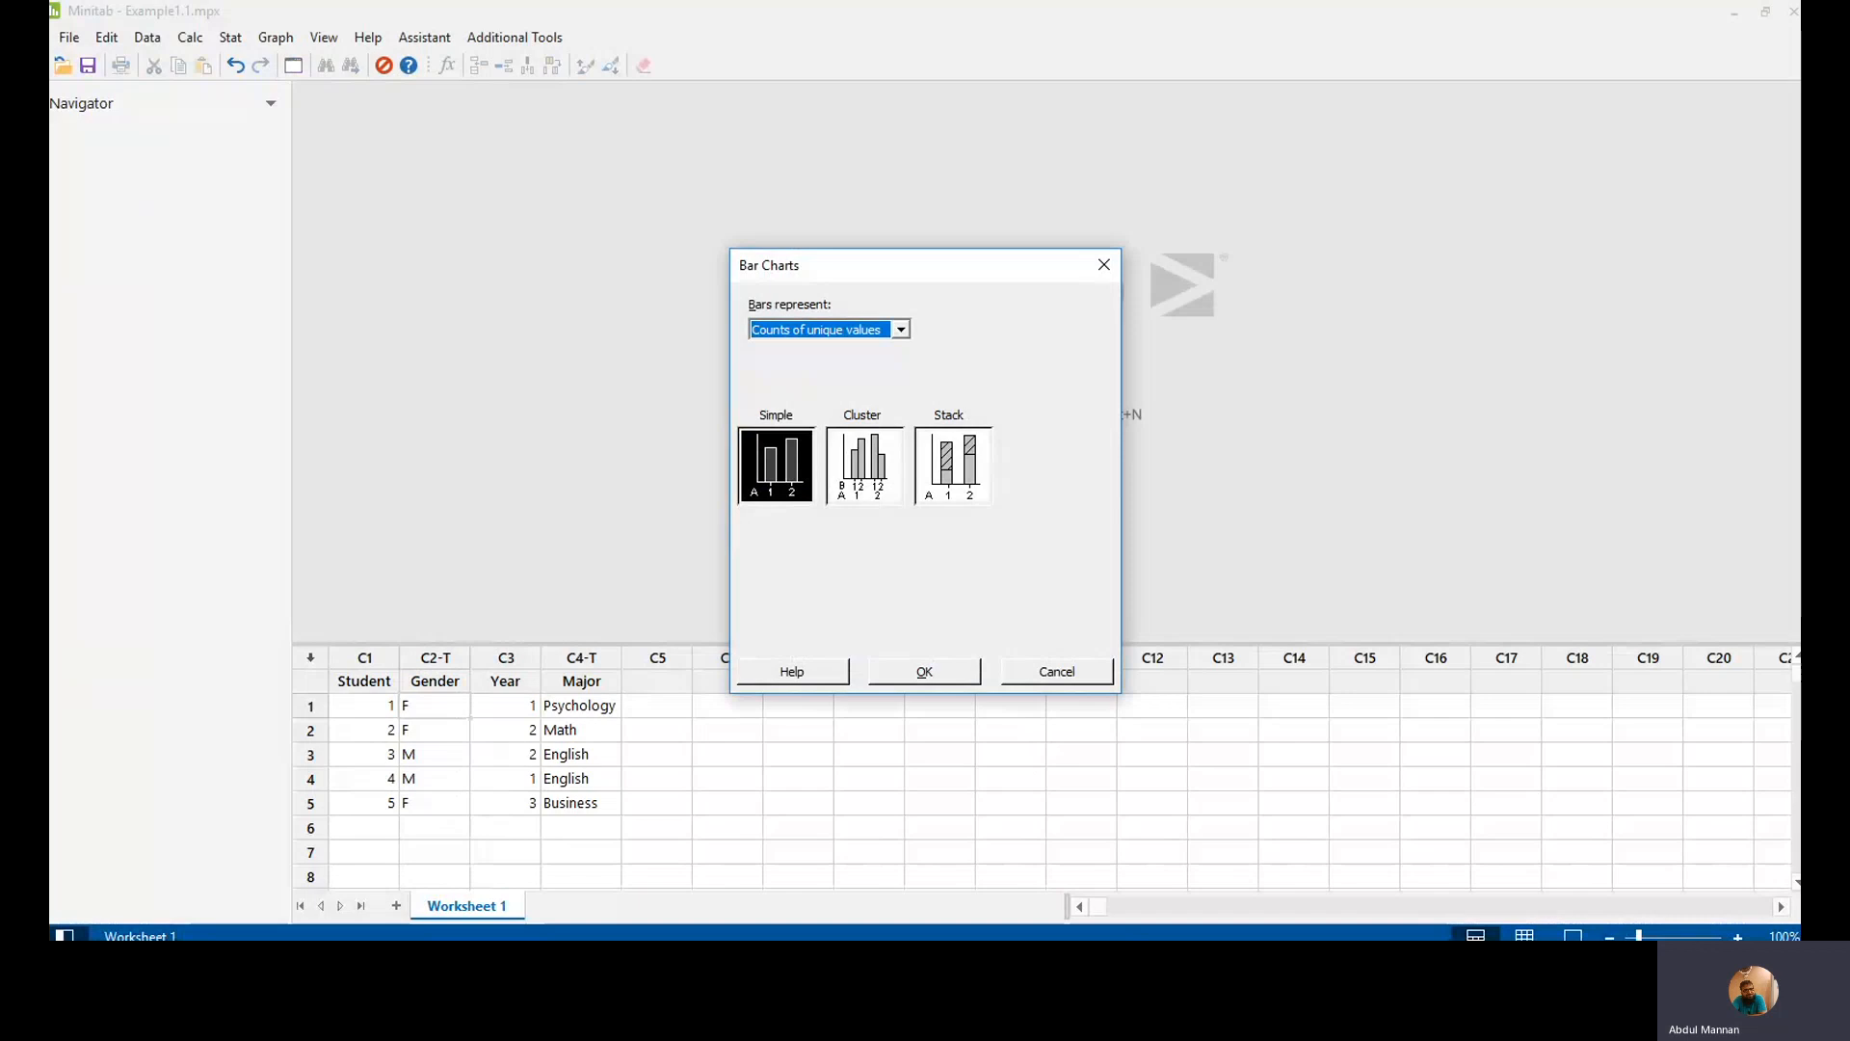
{"action": "left_click", "coordinate": [924, 671]}
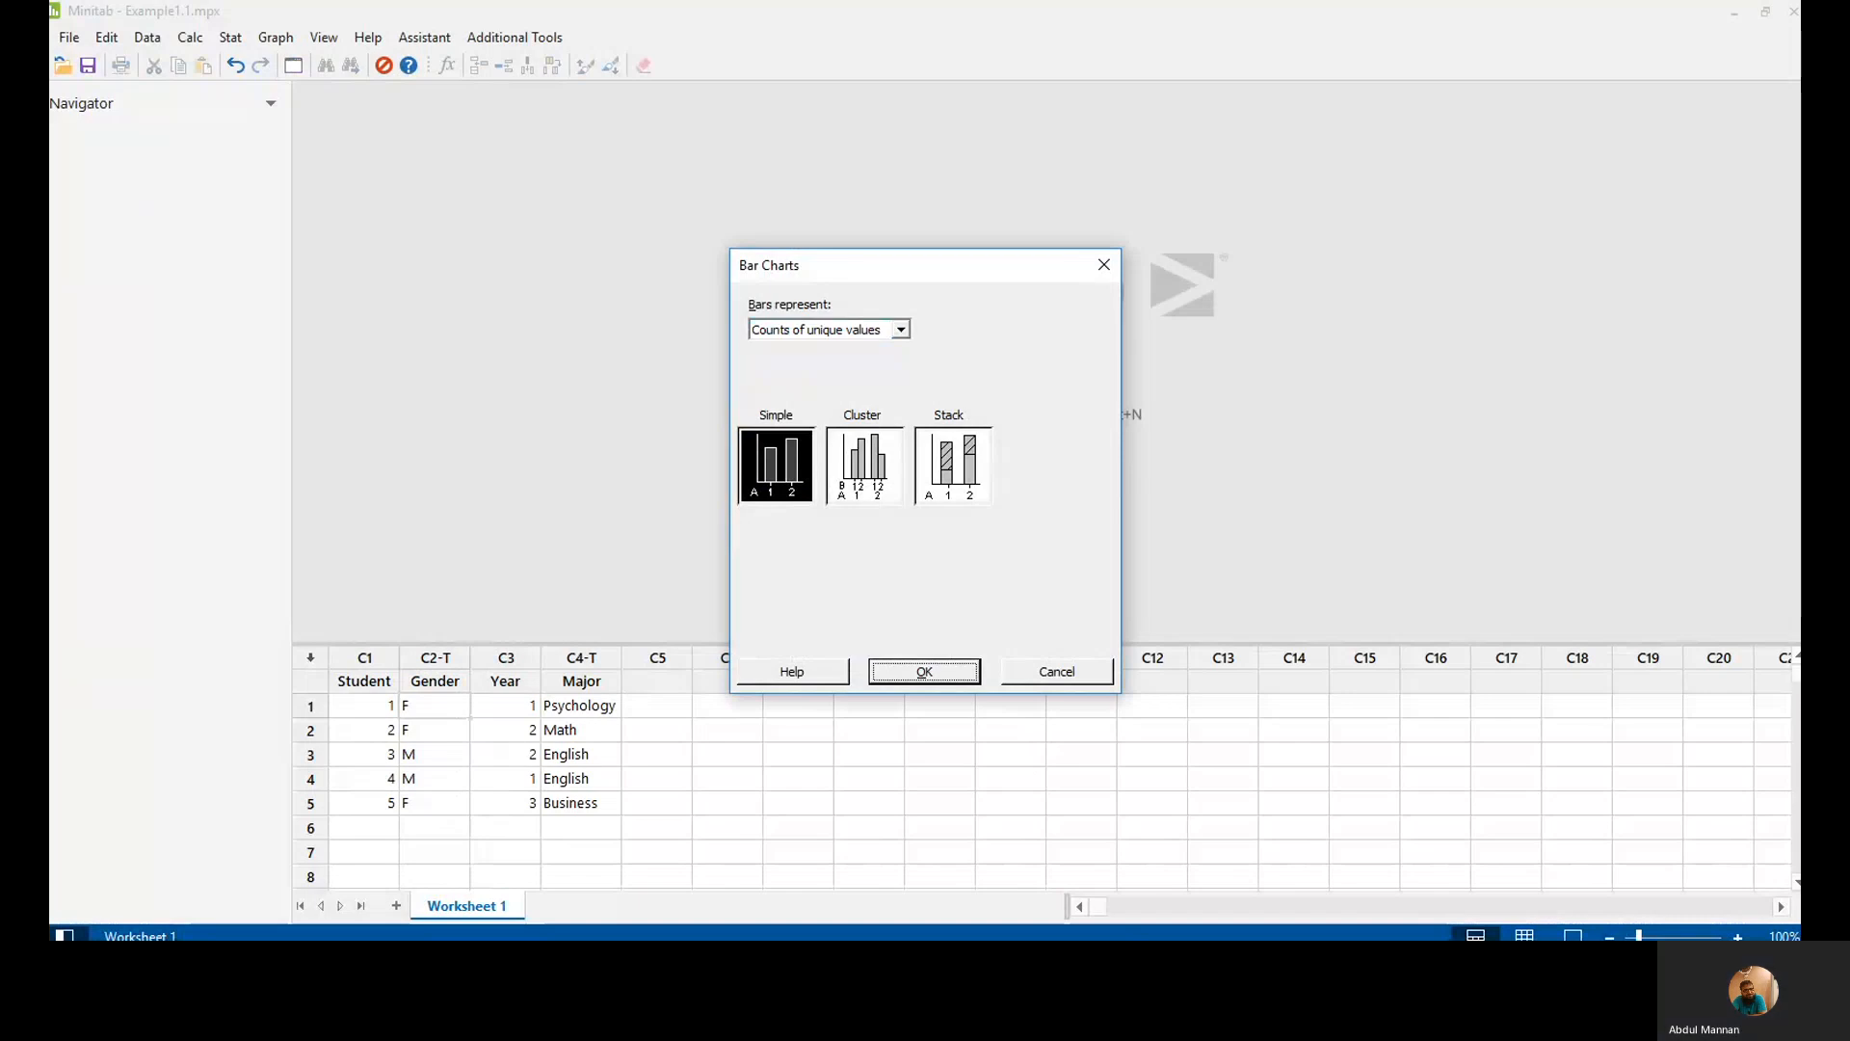
{"action": "left_click", "coordinate": [924, 671]}
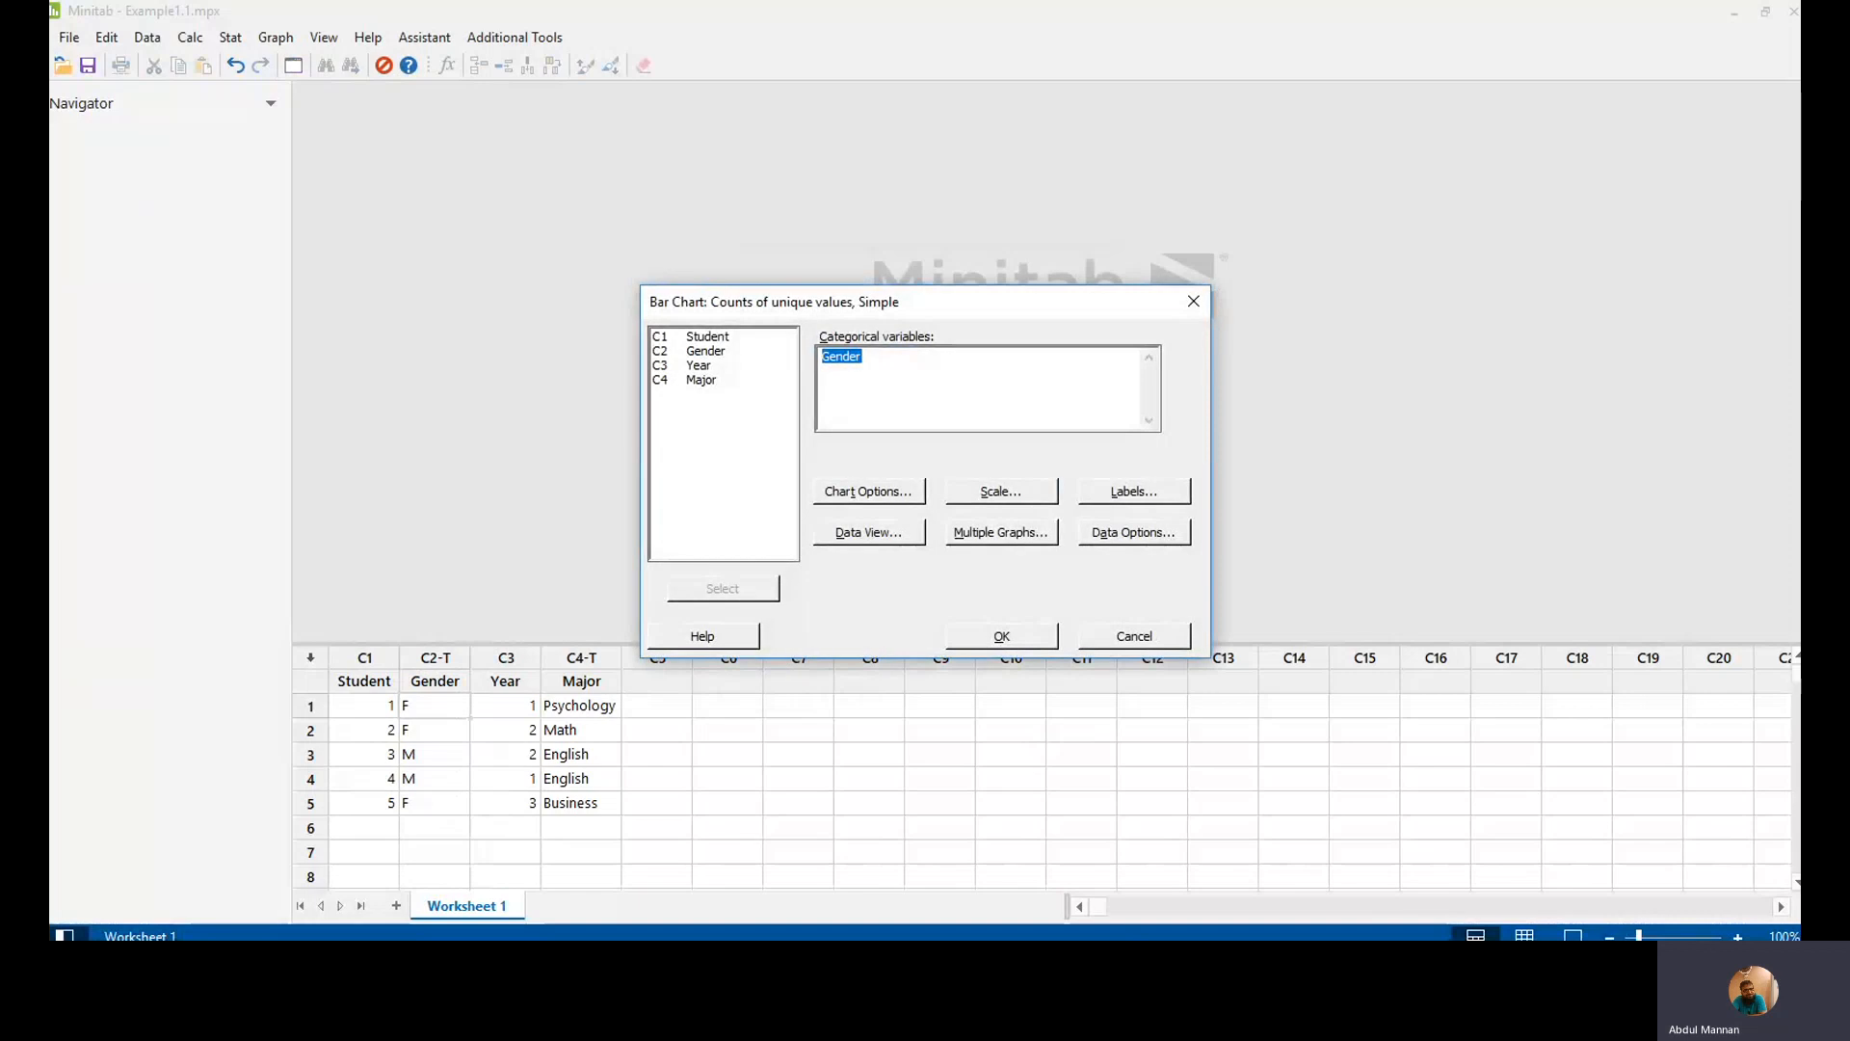
{"action": "left_click_drag", "start_coordinate": [871, 357], "coordinate": [838, 357]}
{"action": "key", "text": "Delete"}
{"action": "left_click", "coordinate": [706, 351]}
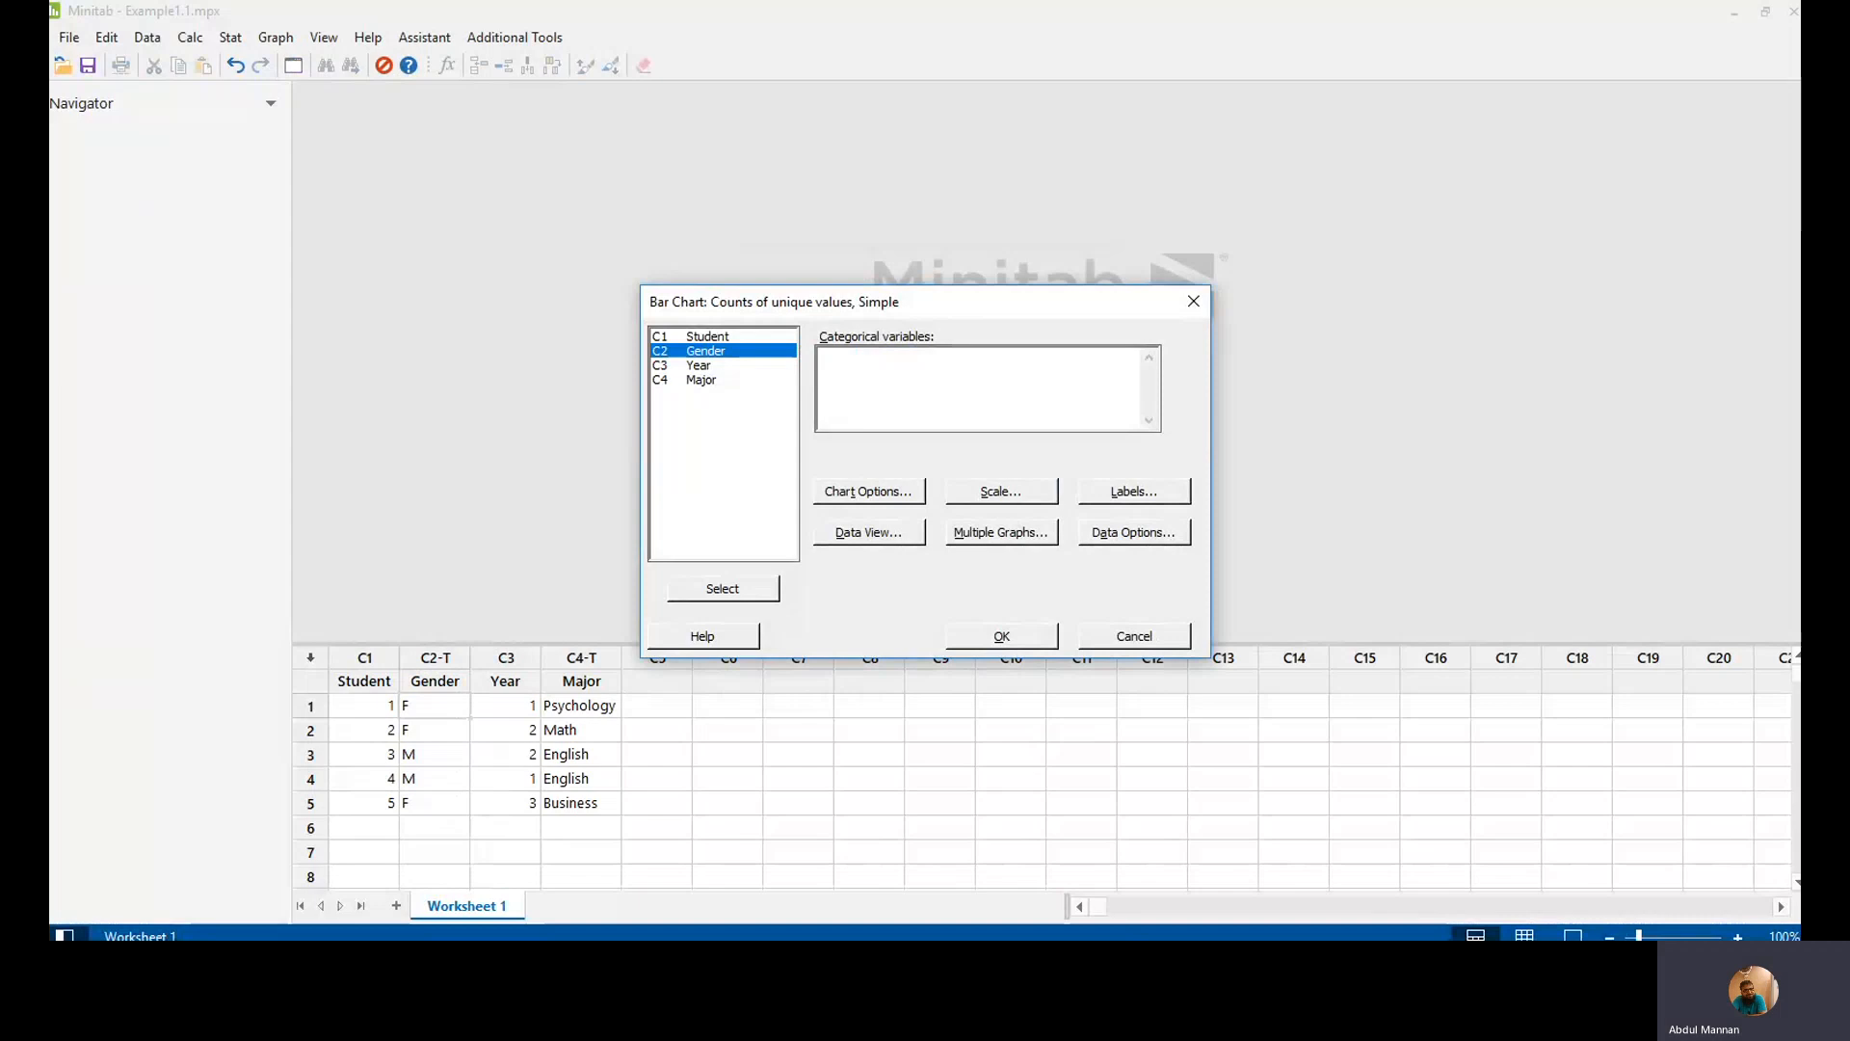
{"action": "left_click", "coordinate": [723, 589]}
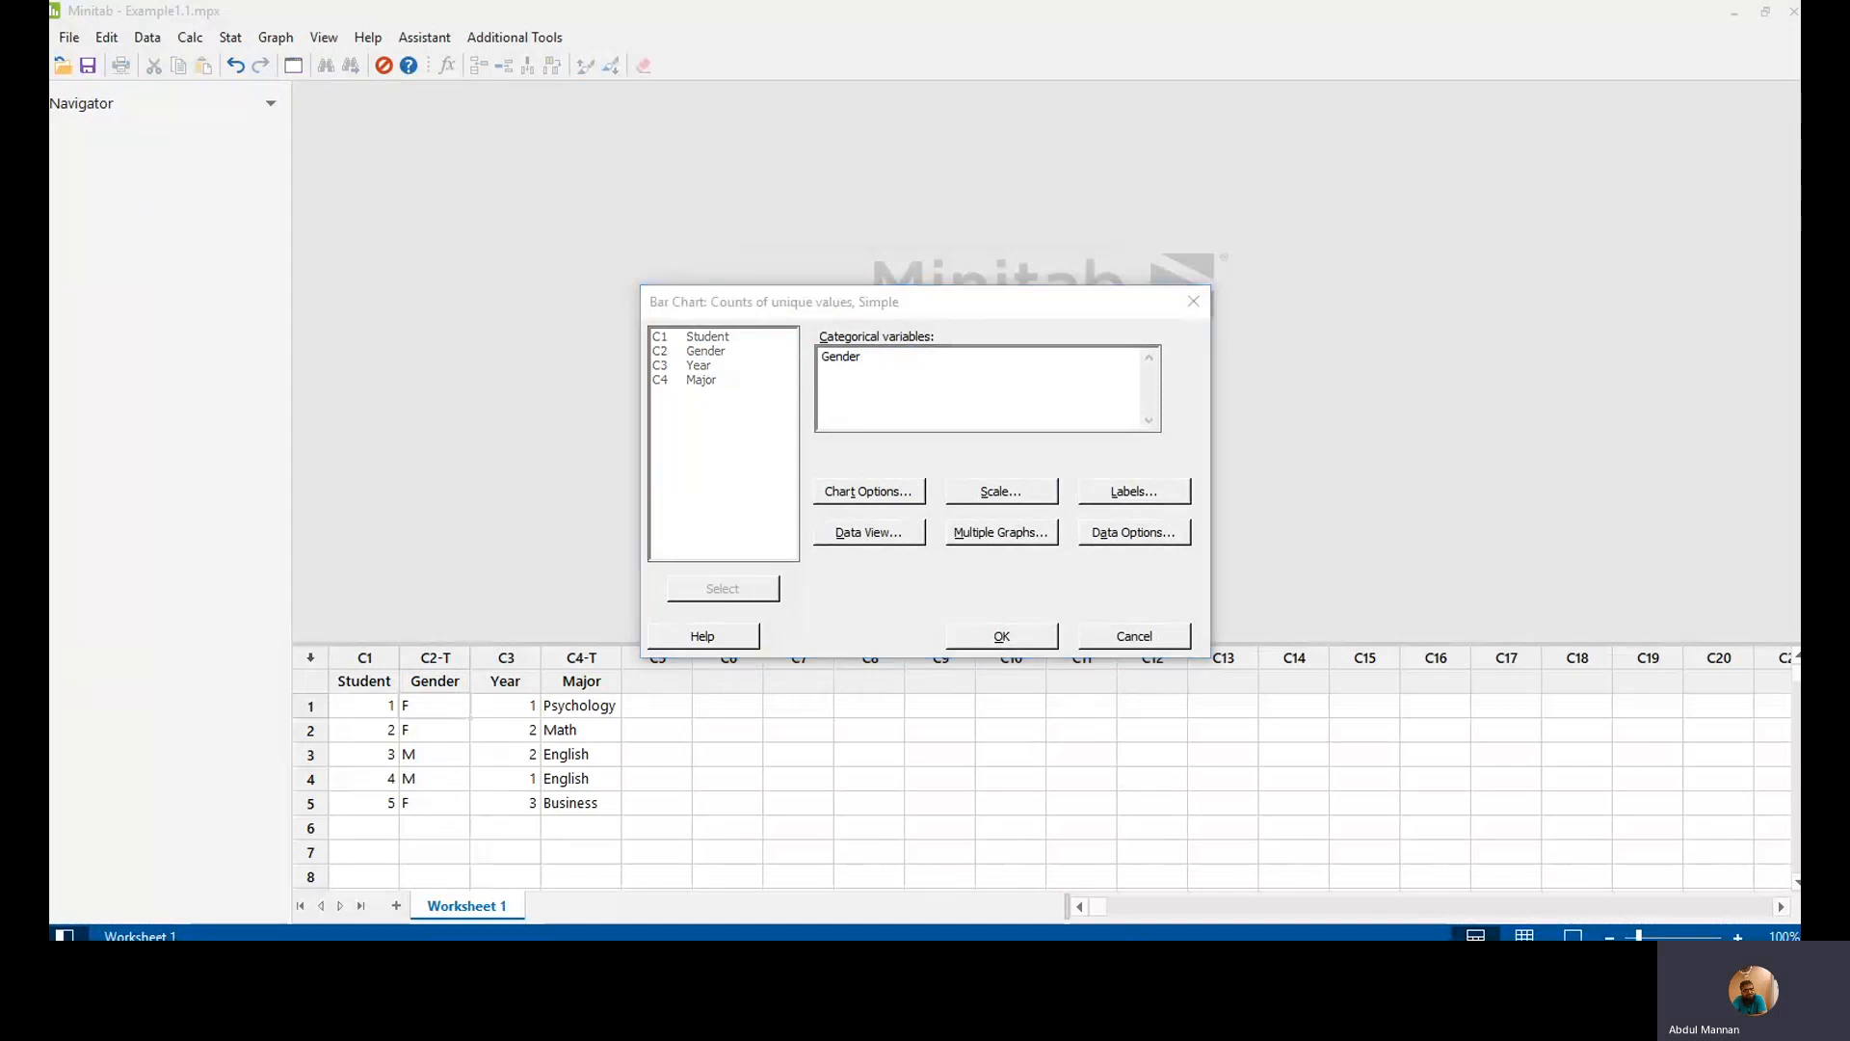
{"action": "left_click", "coordinate": [1027, 634]}
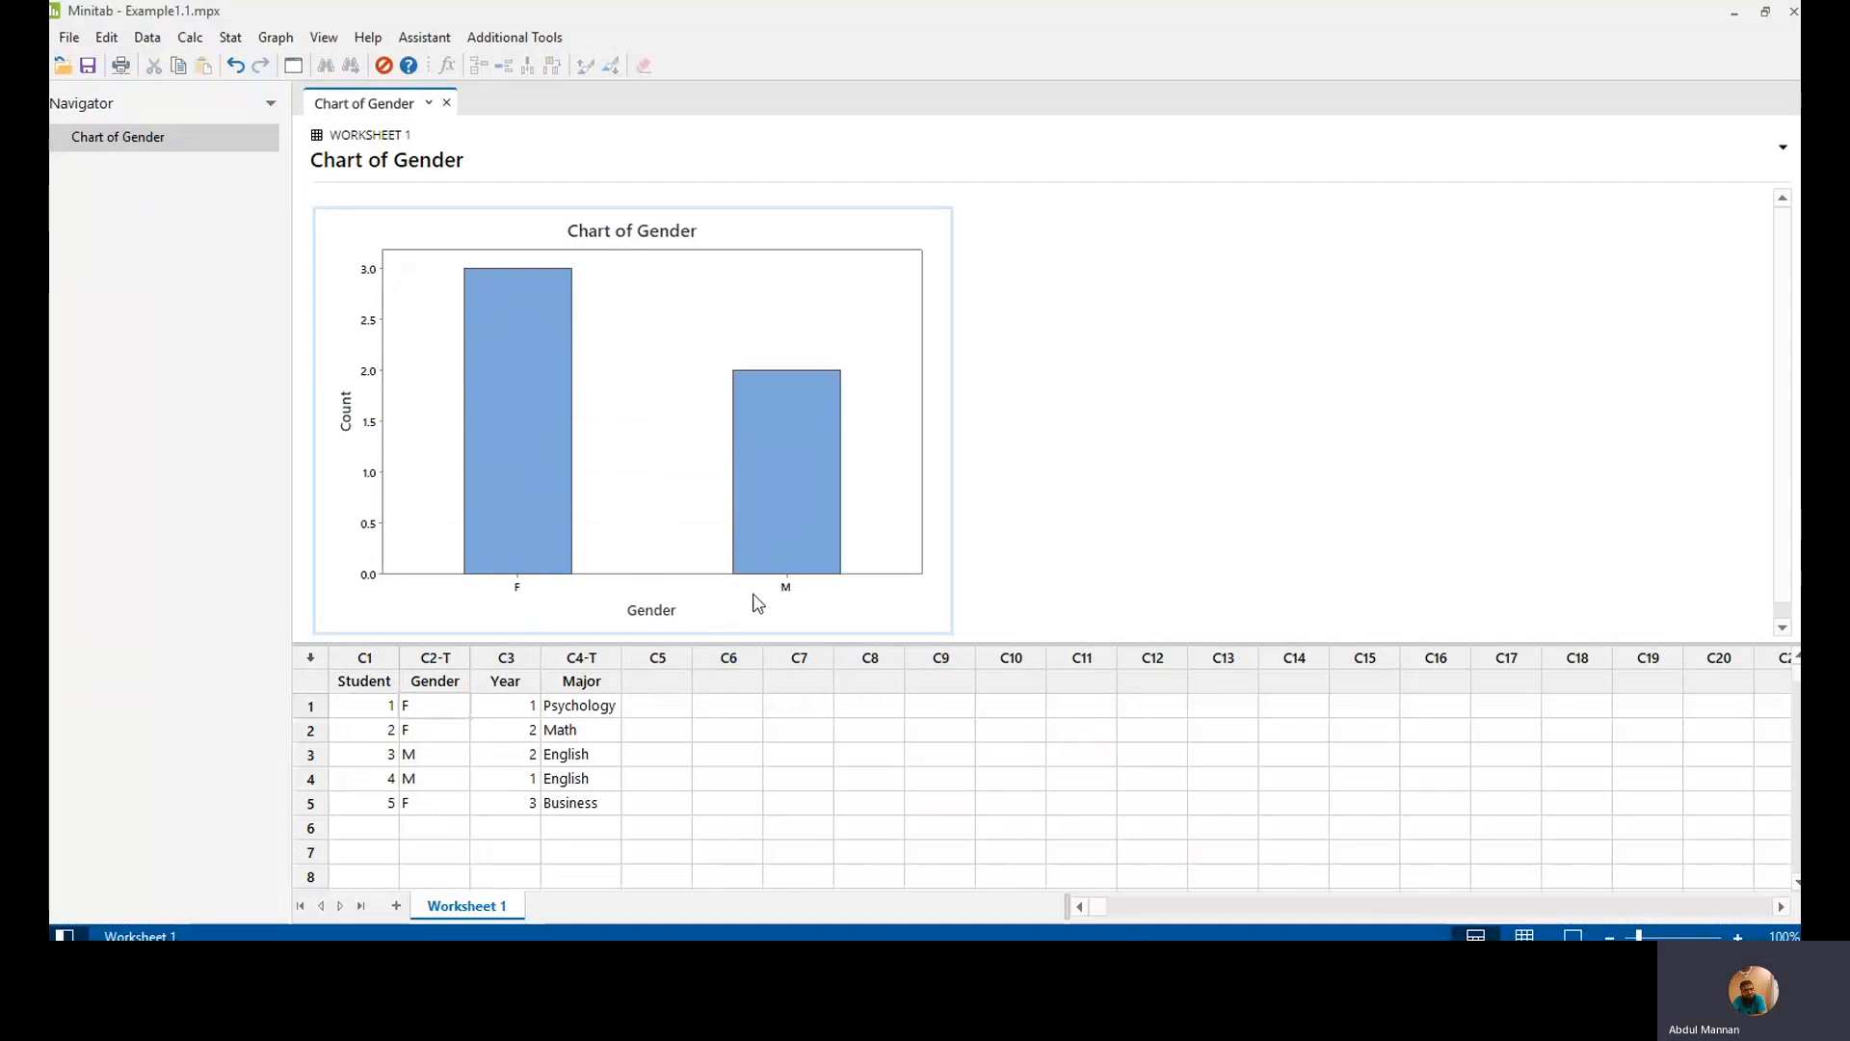
Step: Inspect the M bar in the Gender bar chart, and delete the chart
{"action": "mouse_move", "coordinate": [790, 393]}
{"action": "mouse_move", "coordinate": [797, 466]}
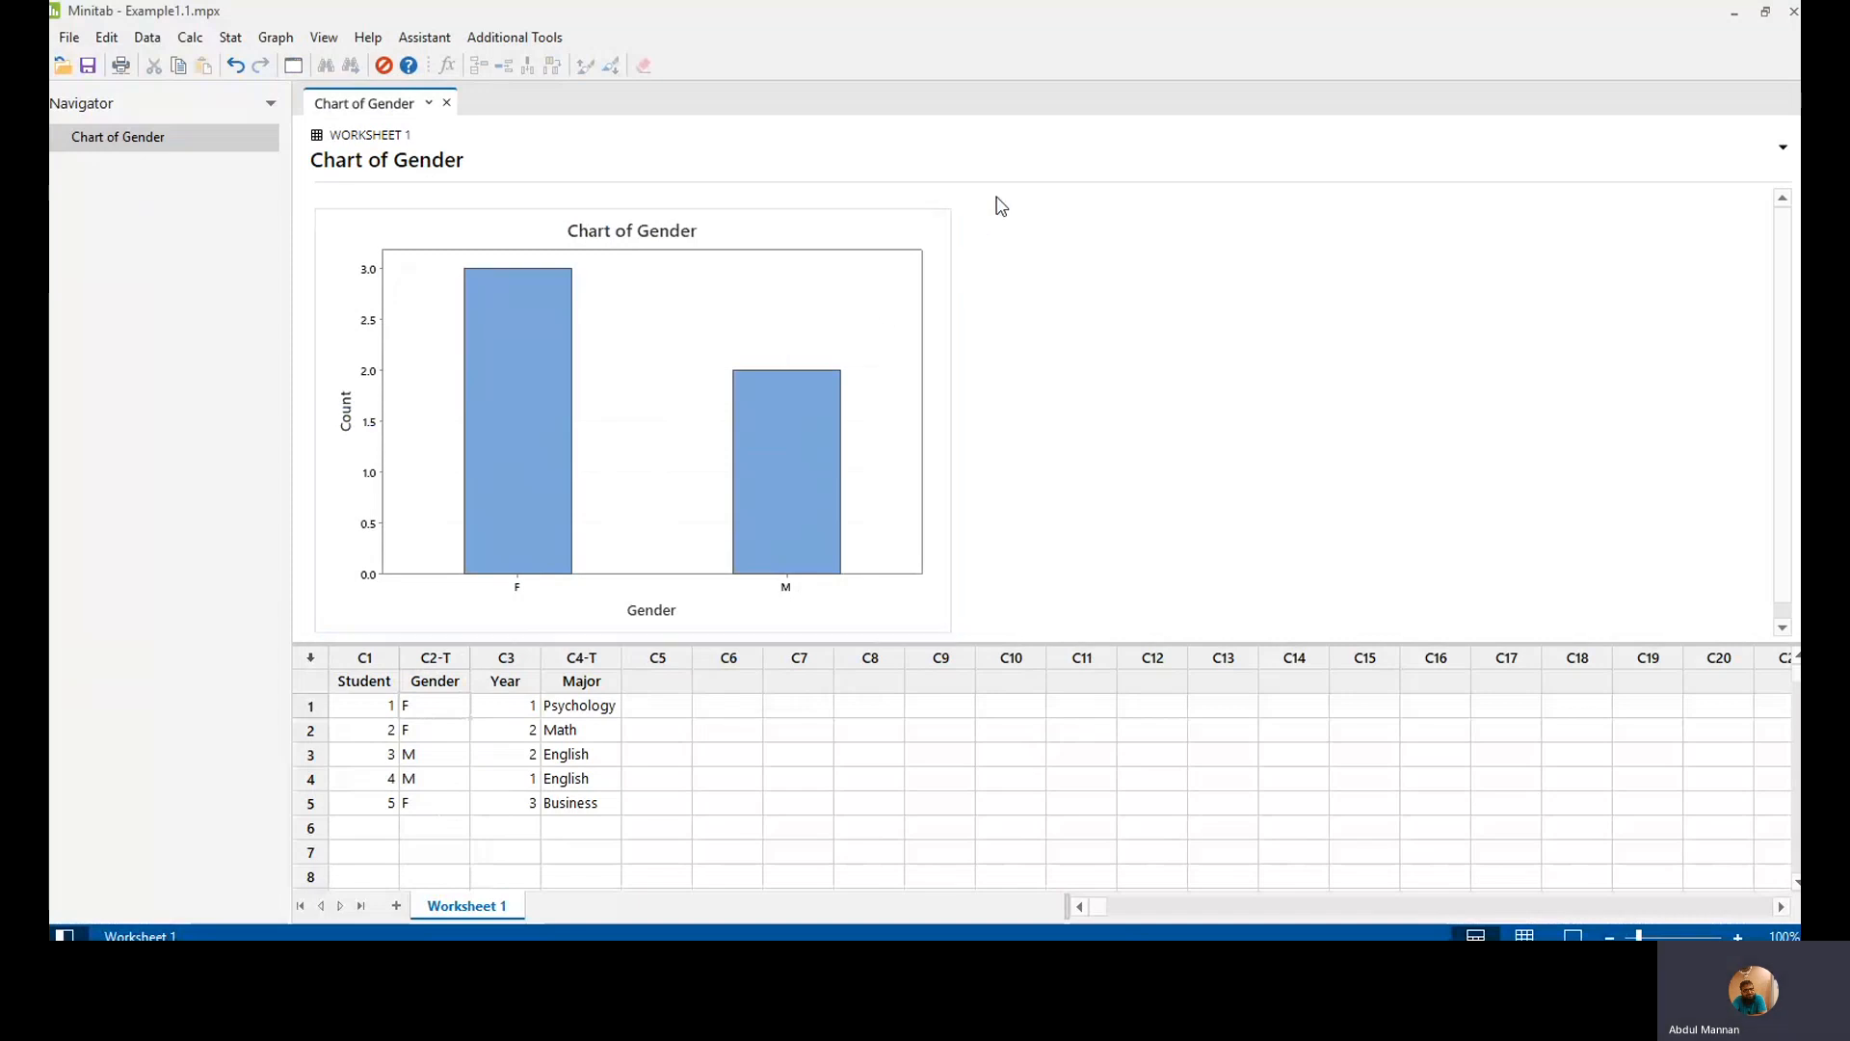
{"action": "left_click", "coordinate": [976, 223]}
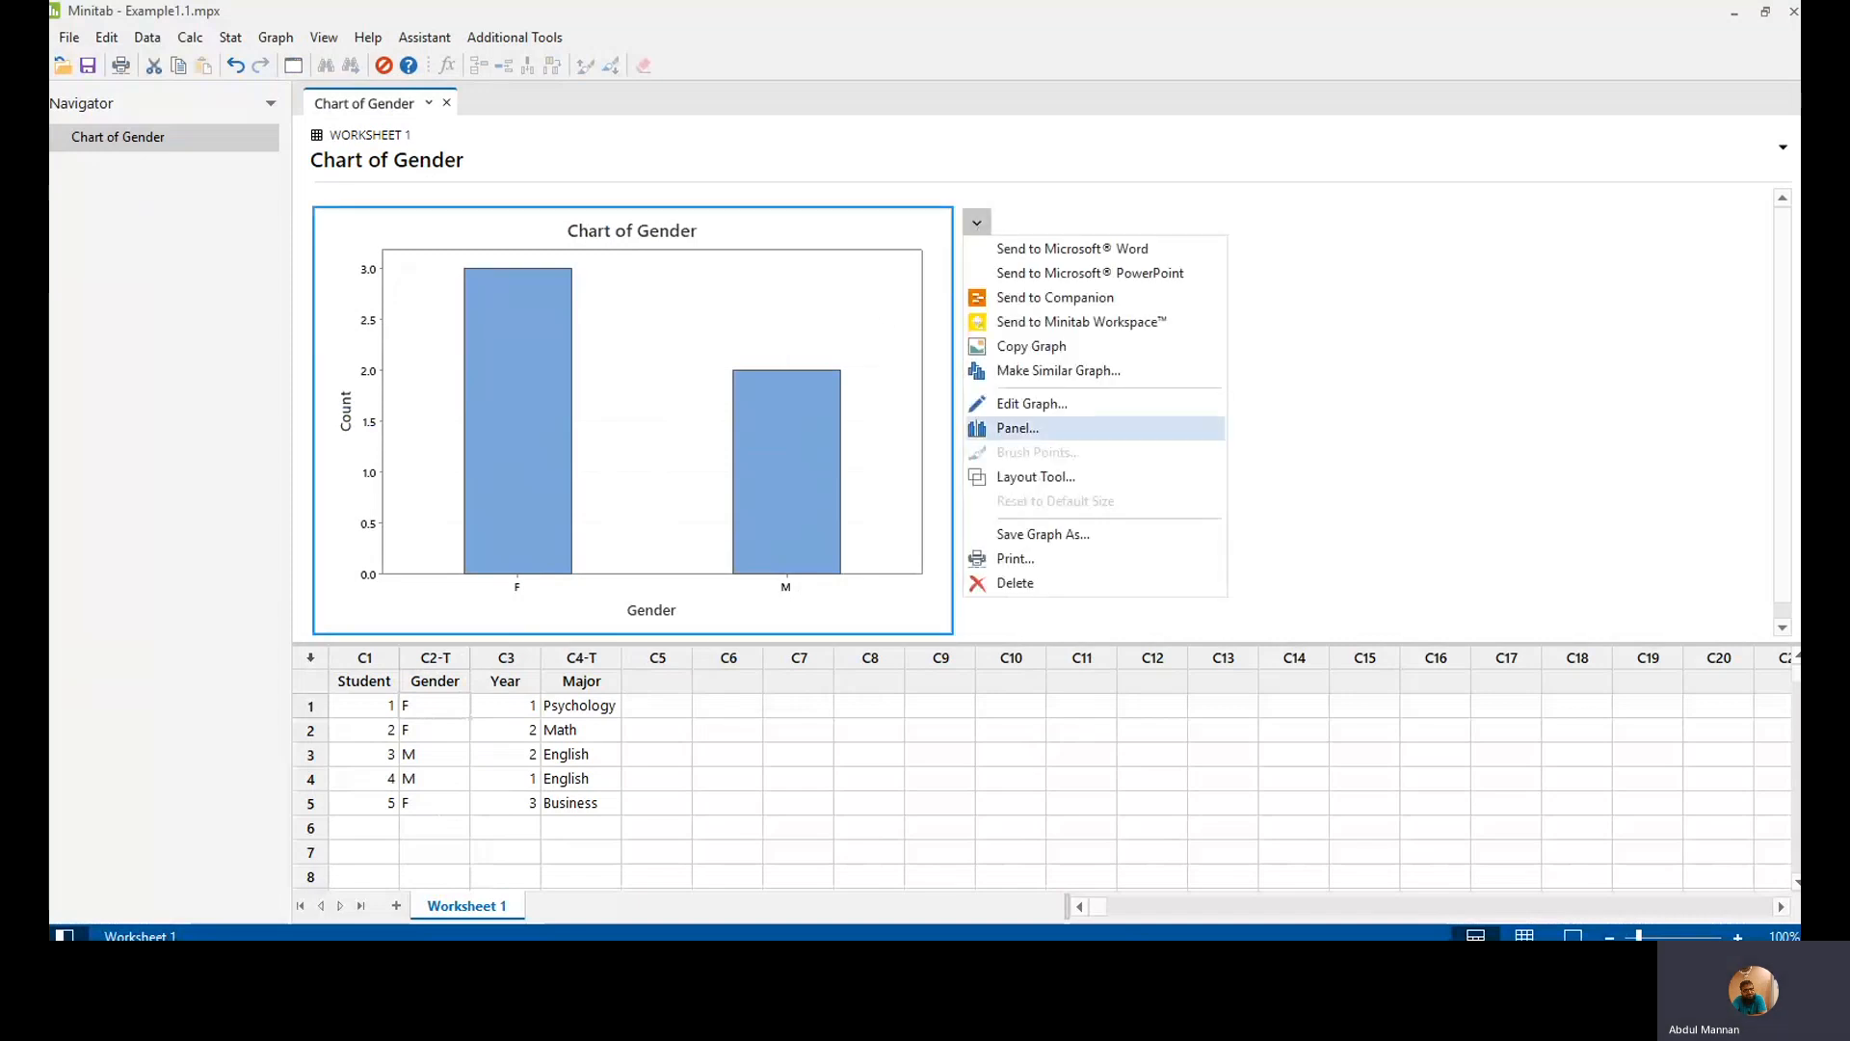
{"action": "left_click", "coordinate": [1054, 590]}
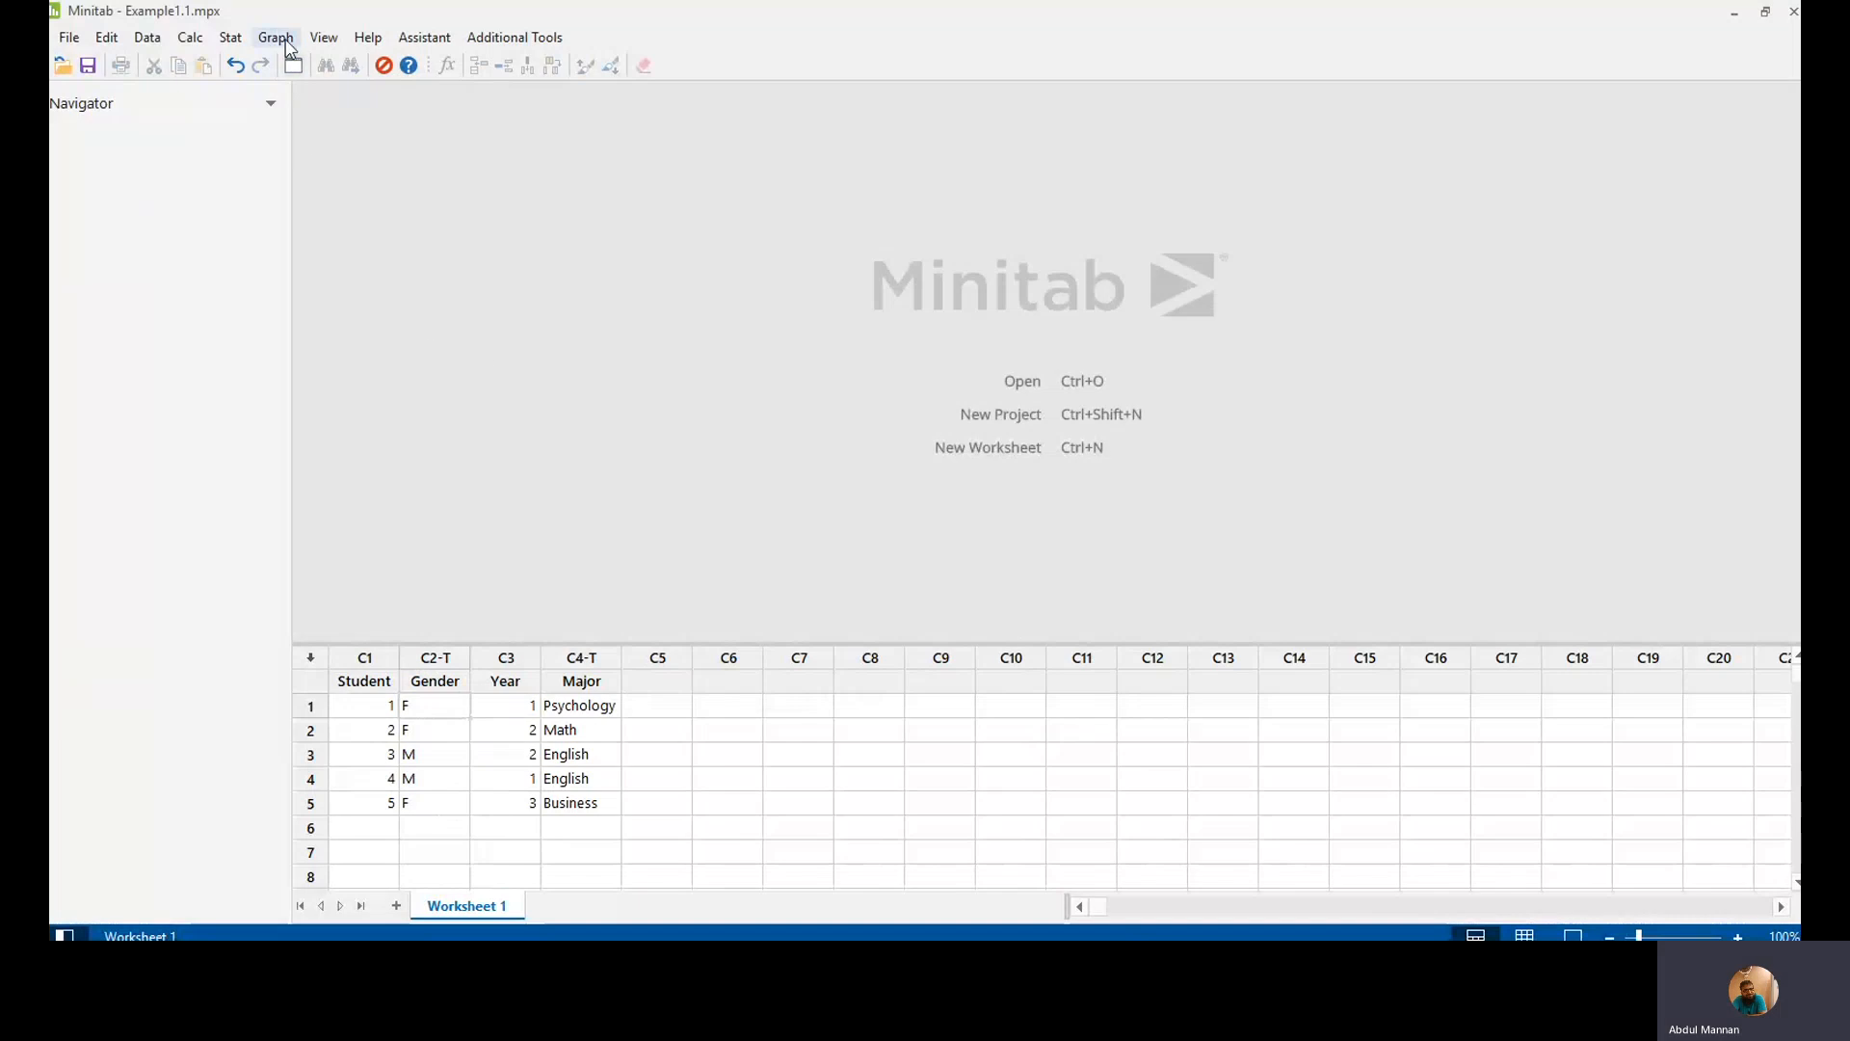
Step: Create a pie chart of counts of unique values with Gender as the categorical variable and inspect its slices
{"action": "left_click", "coordinate": [276, 36]}
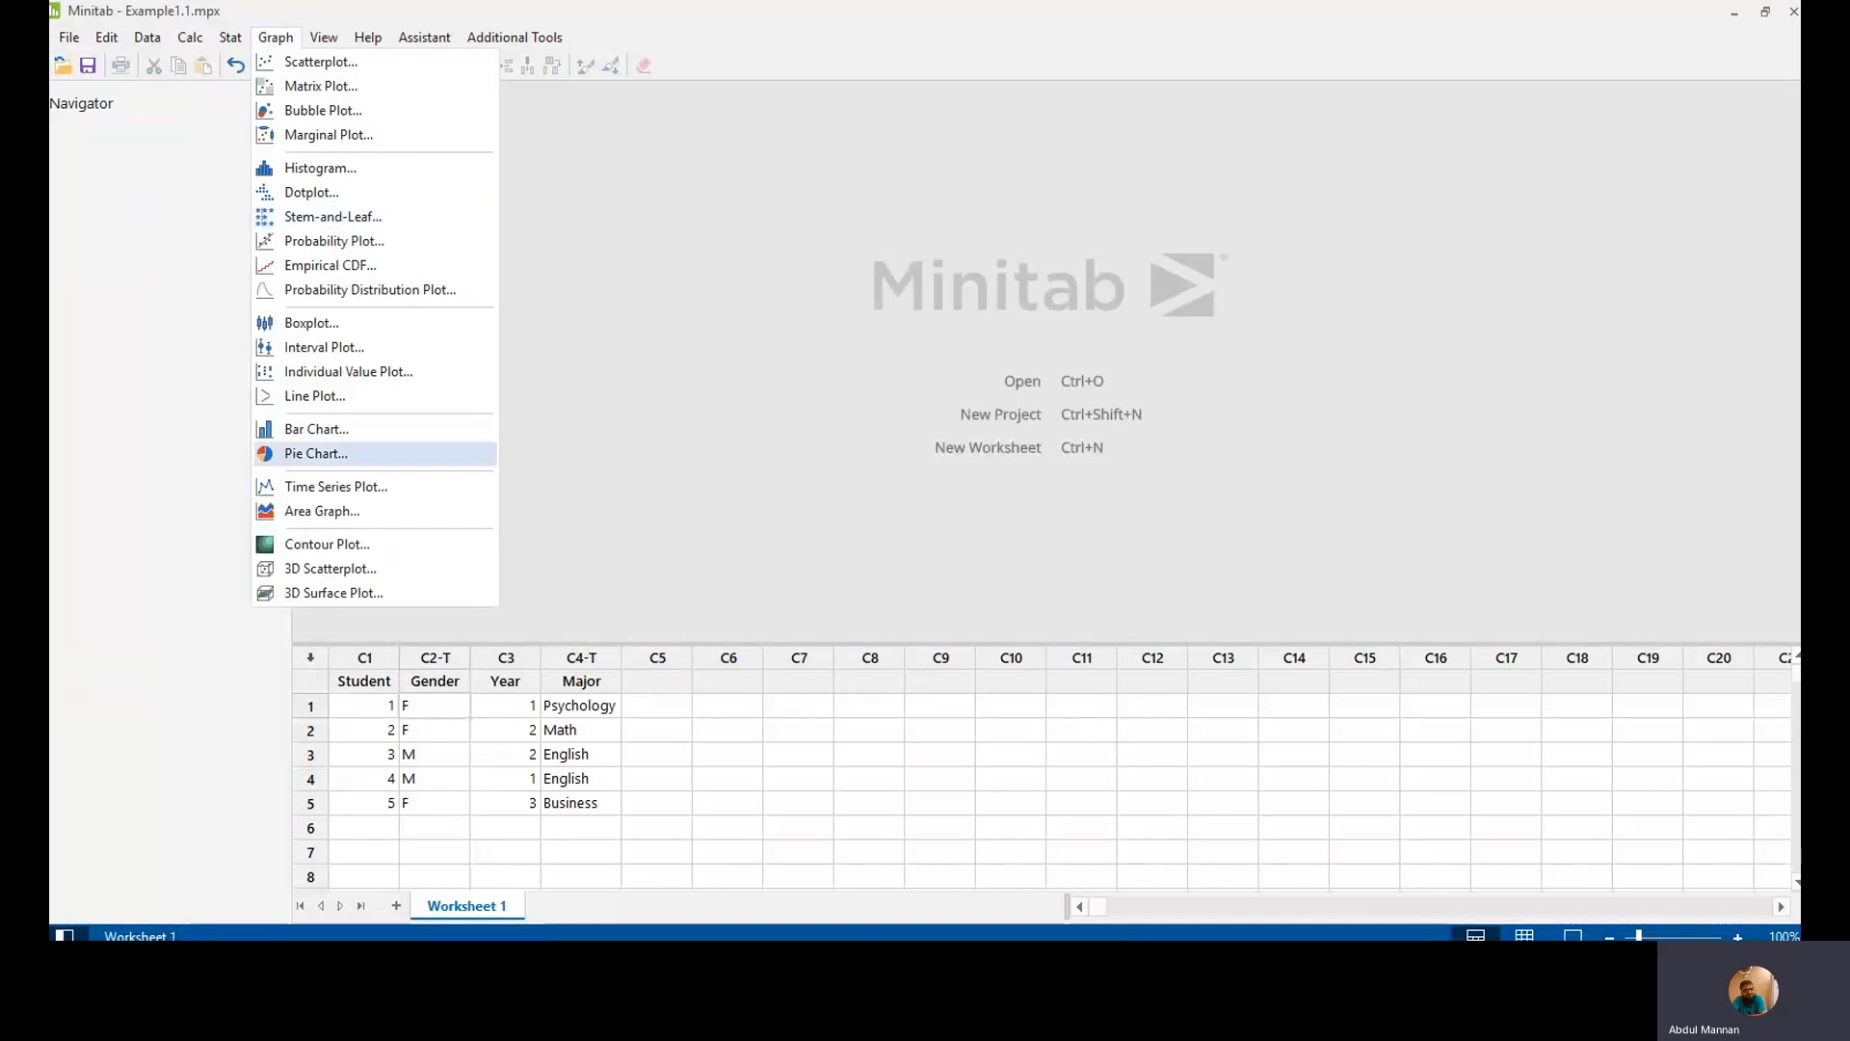
{"action": "left_click", "coordinate": [377, 459]}
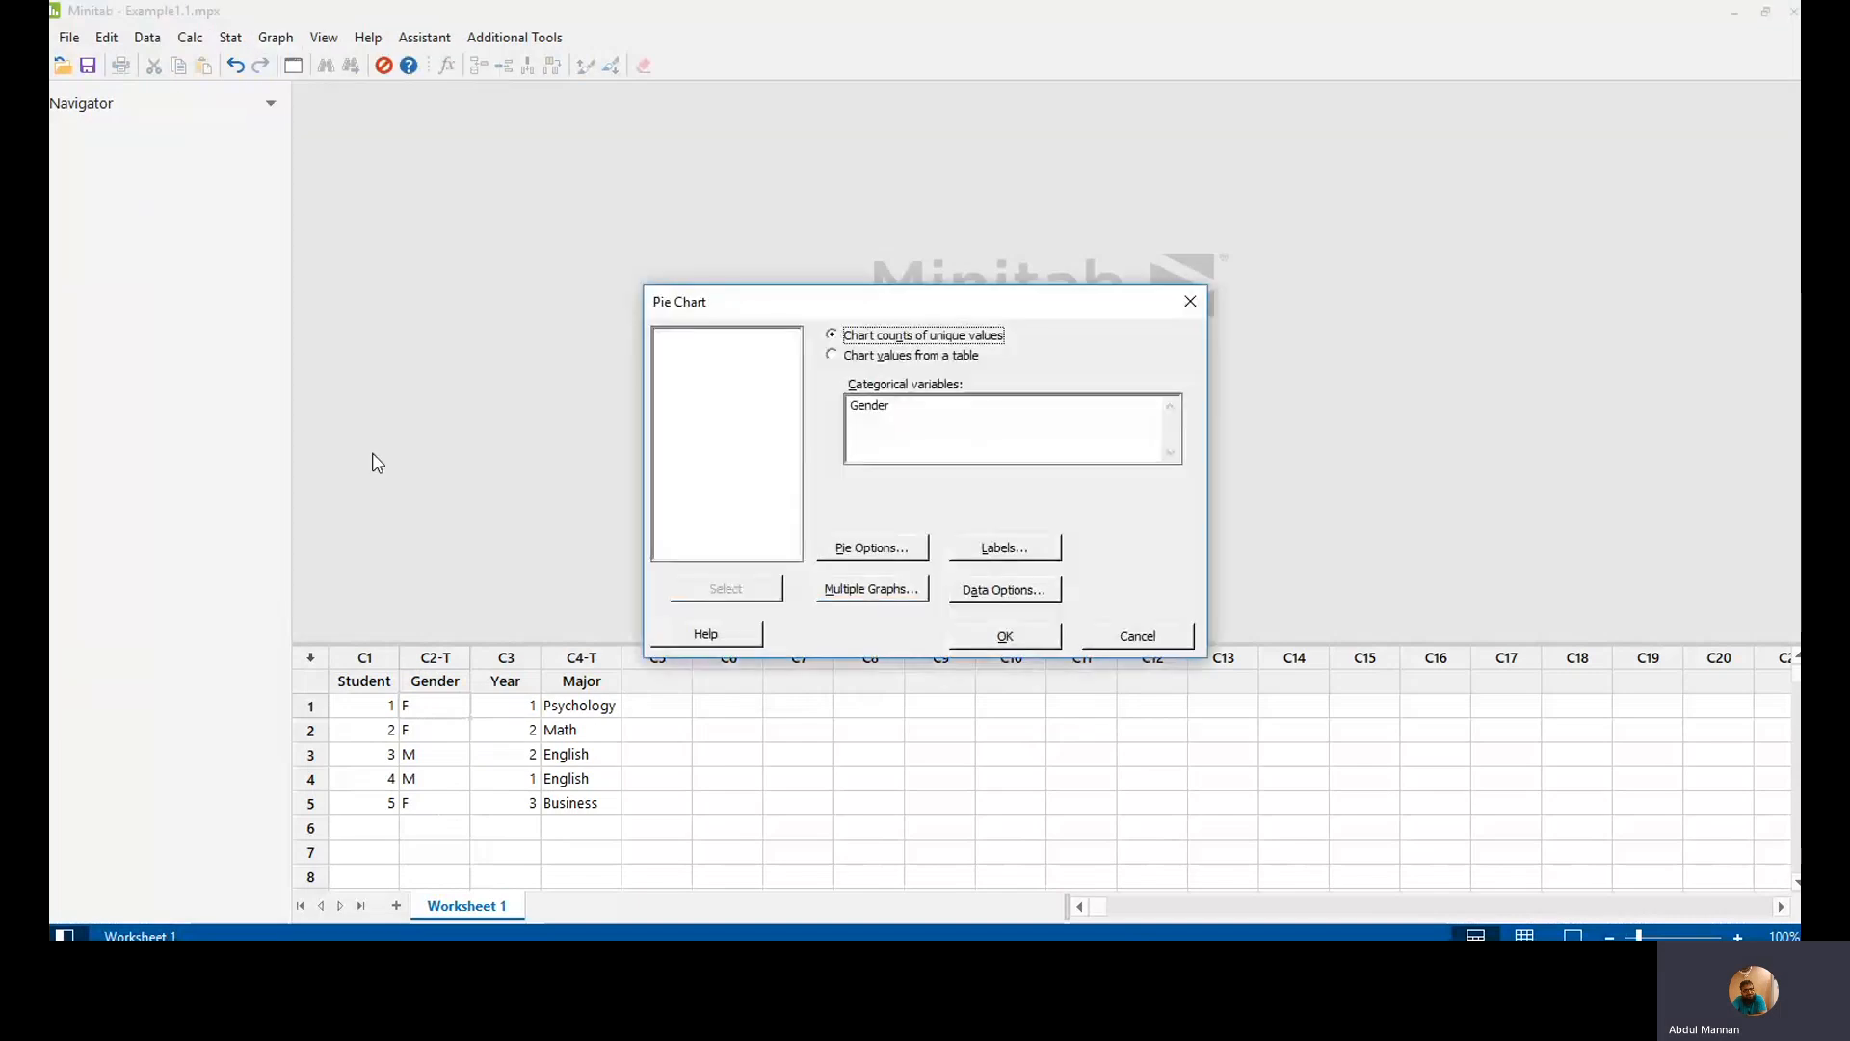
{"action": "double_click", "coordinate": [870, 405]}
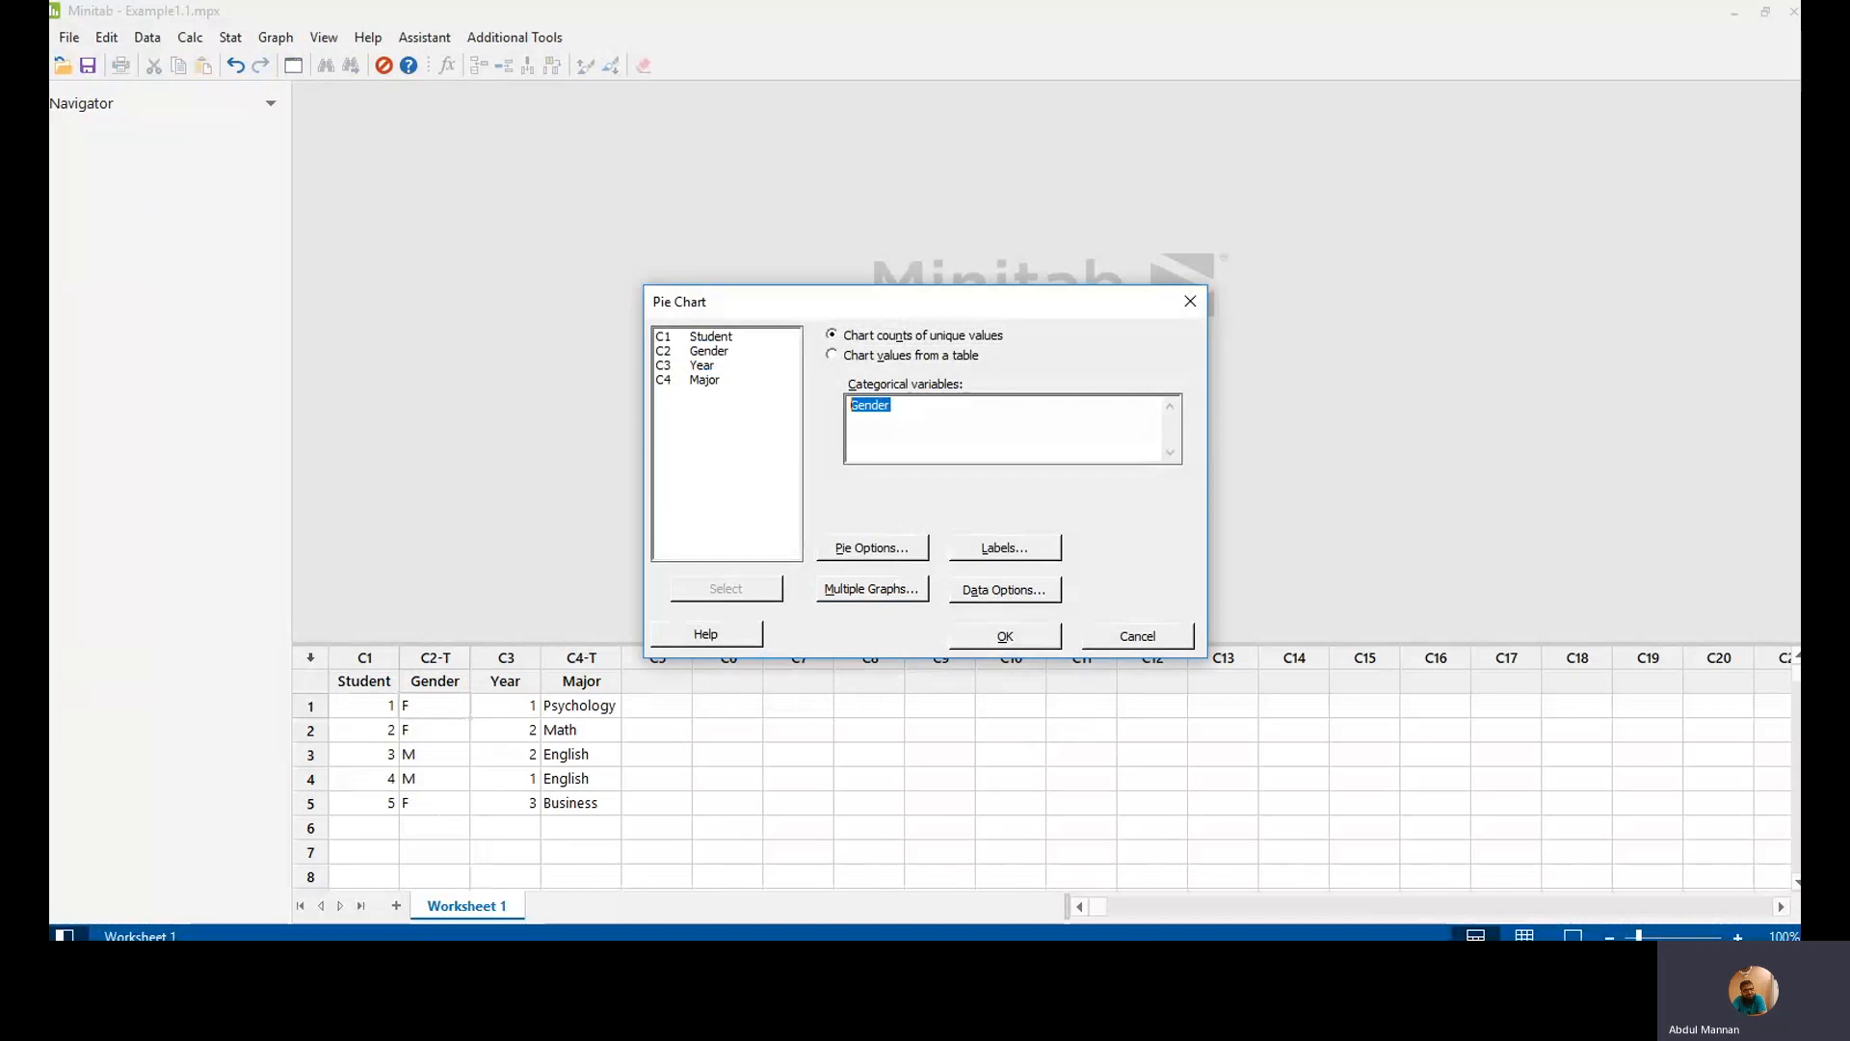
{"action": "key", "text": "BackSpace"}
{"action": "left_click", "coordinate": [709, 350]}
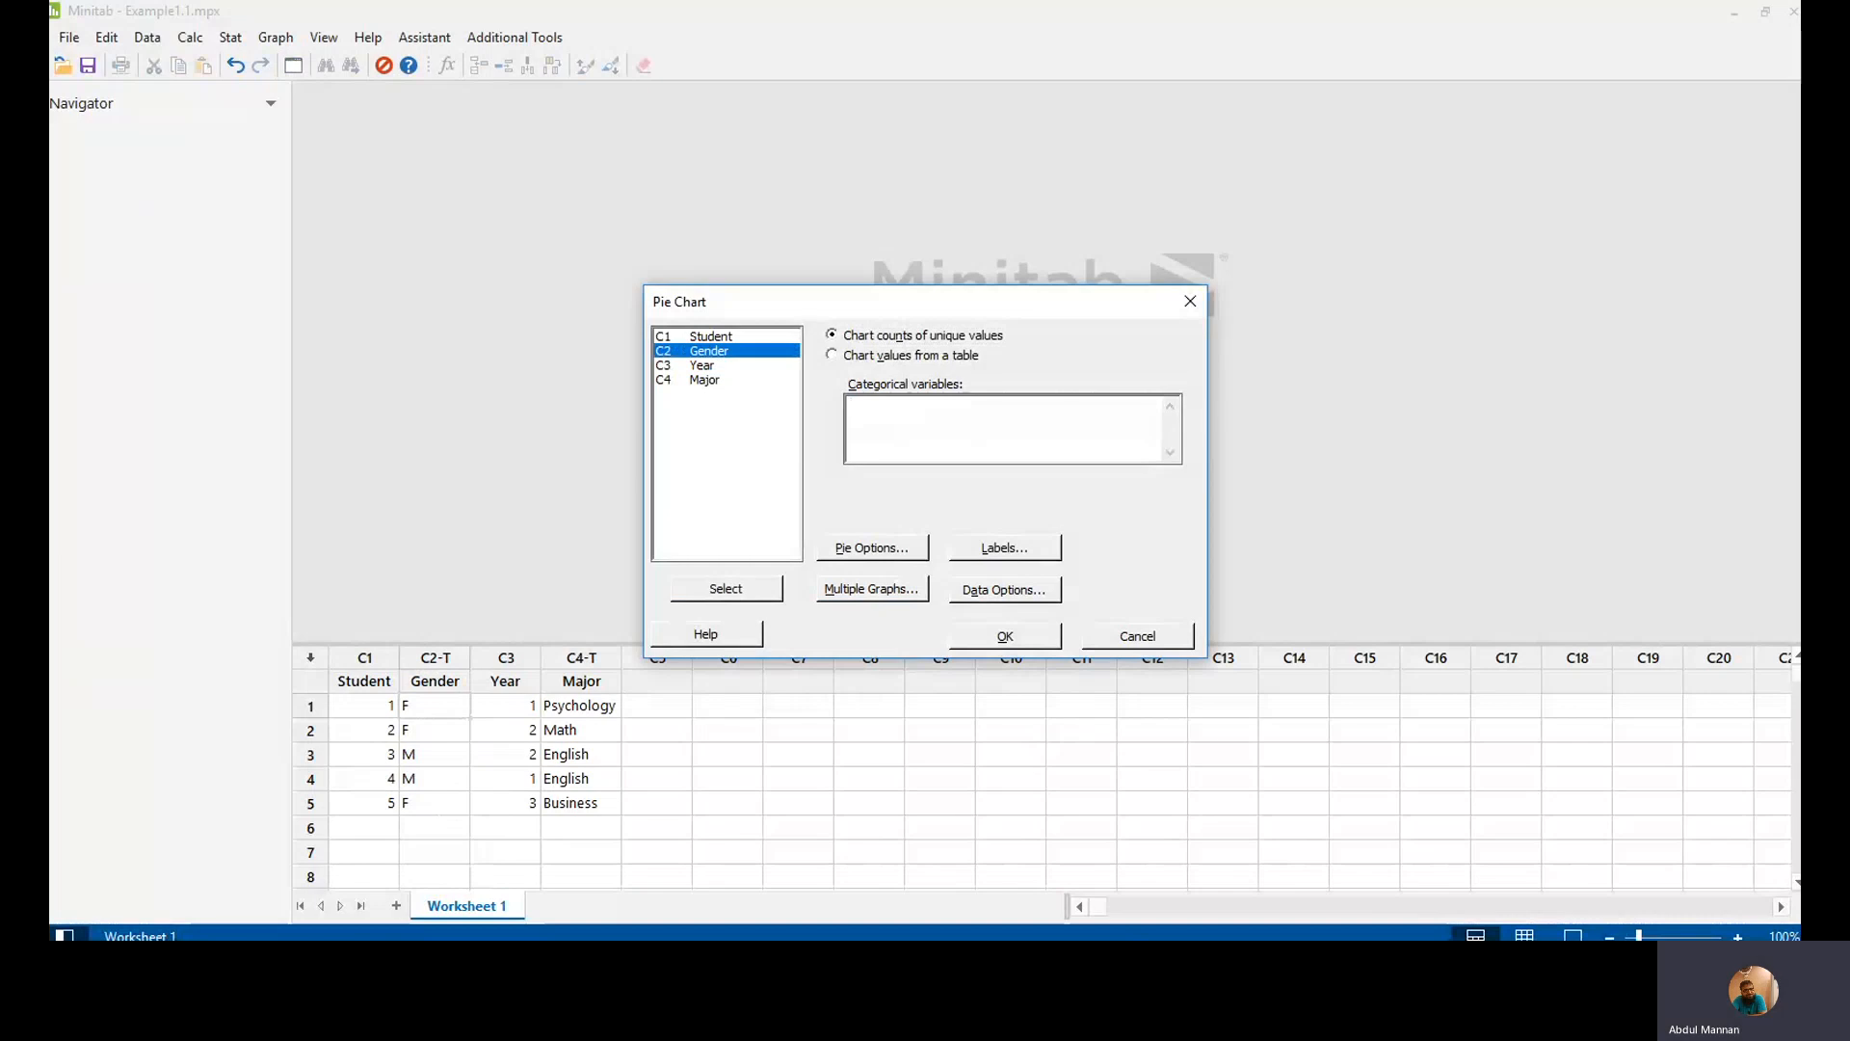
{"action": "left_click", "coordinate": [725, 589]}
{"action": "left_click", "coordinate": [1005, 636]}
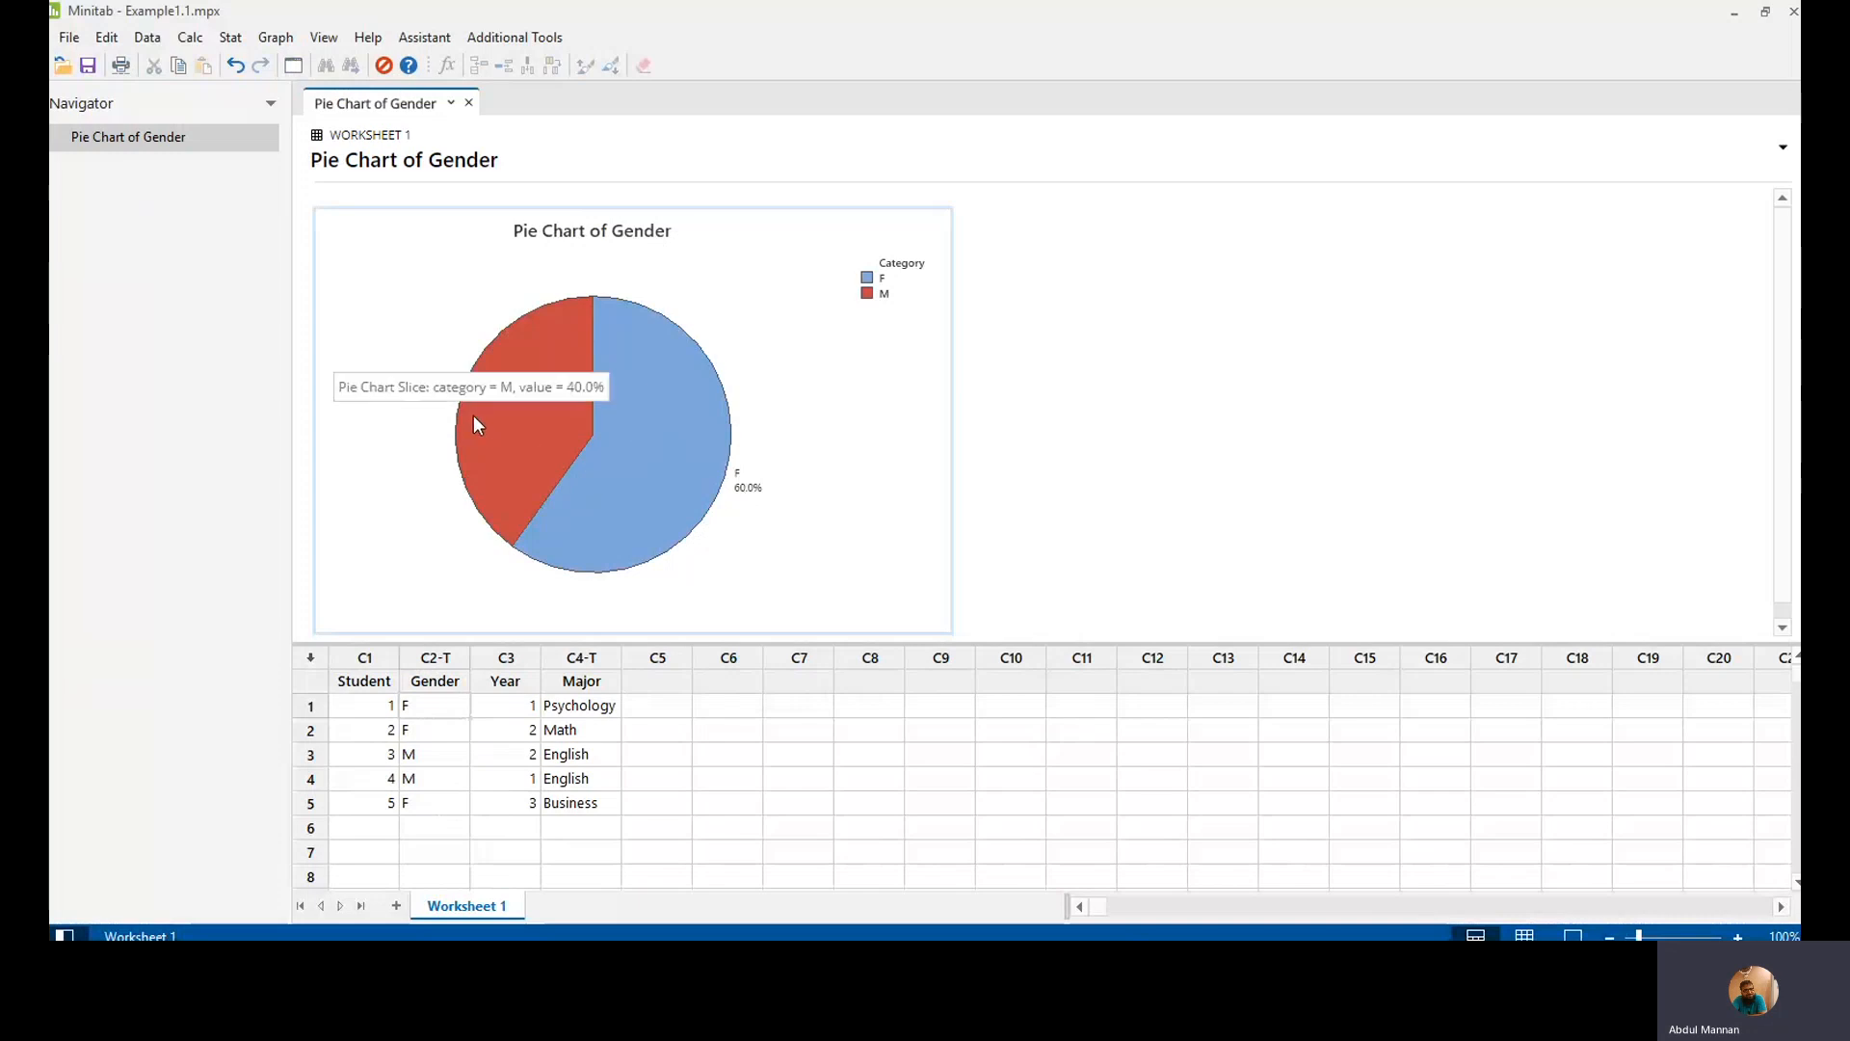
{"action": "mouse_move", "coordinate": [427, 403]}
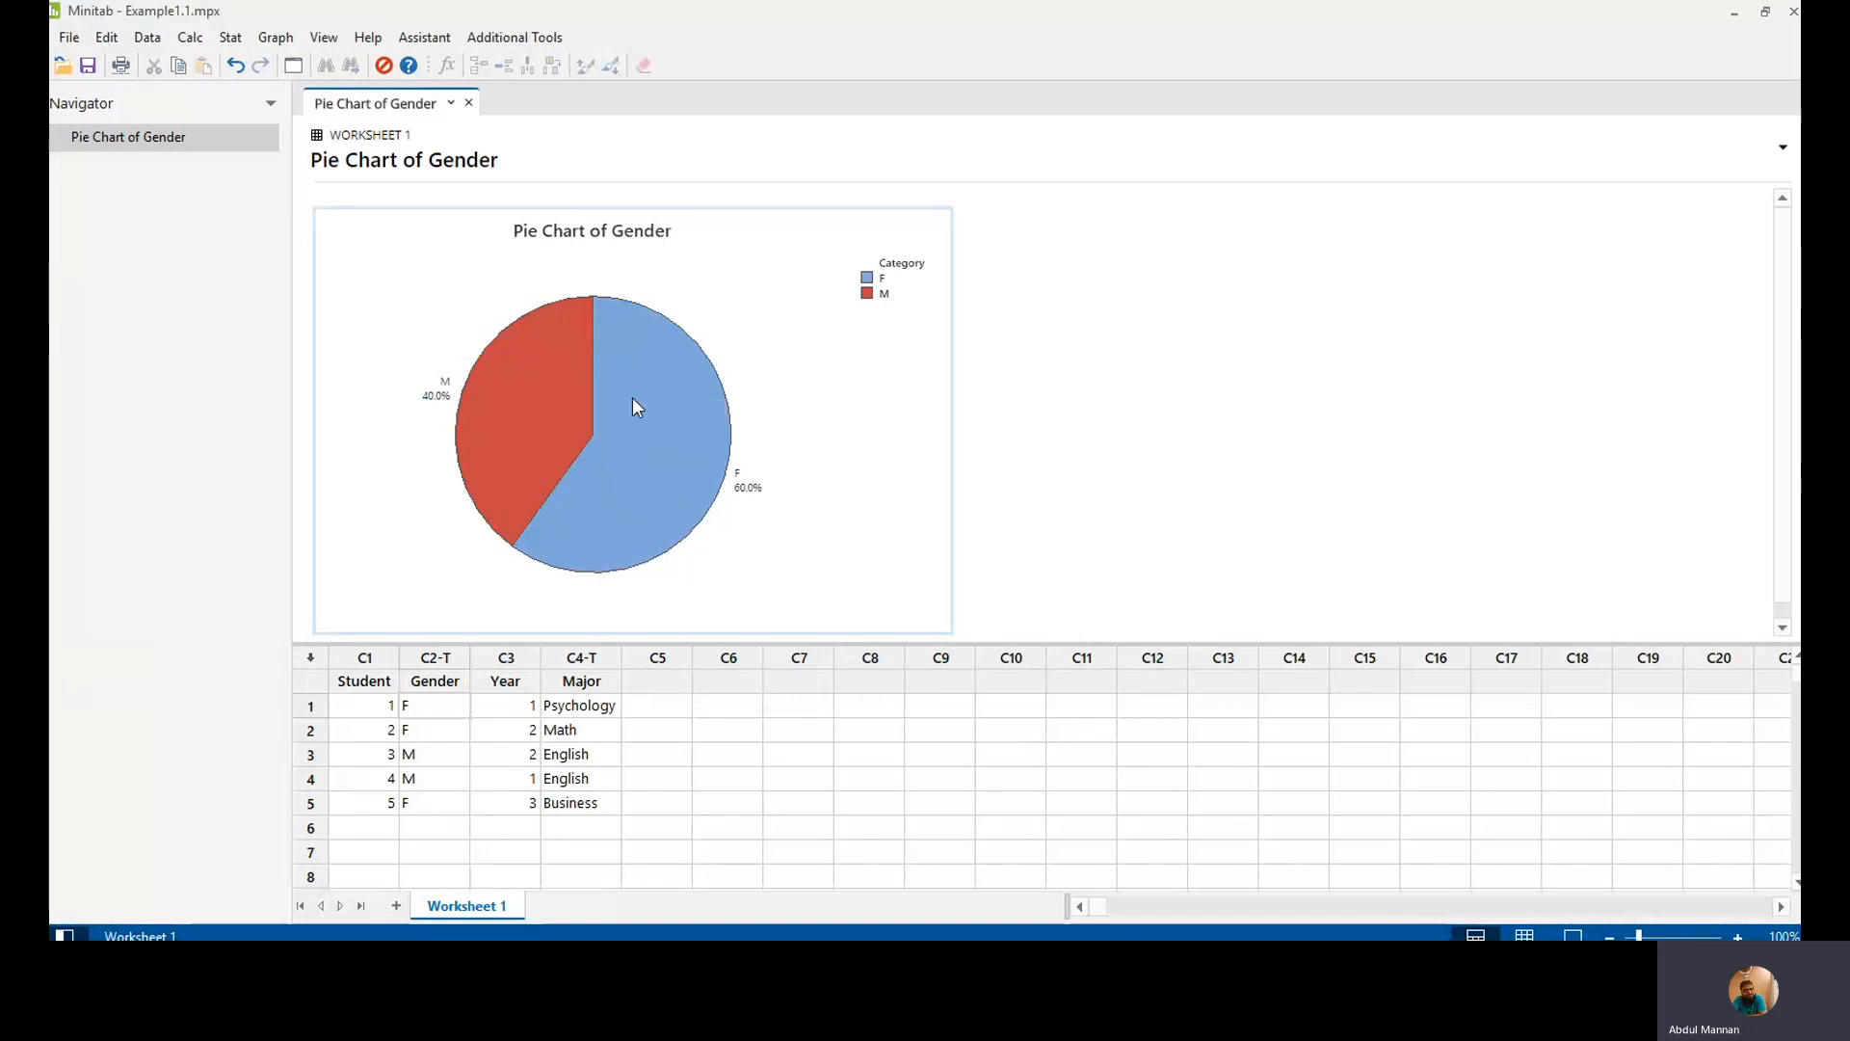
{"action": "mouse_move", "coordinate": [661, 410]}
{"action": "mouse_move", "coordinate": [542, 360]}
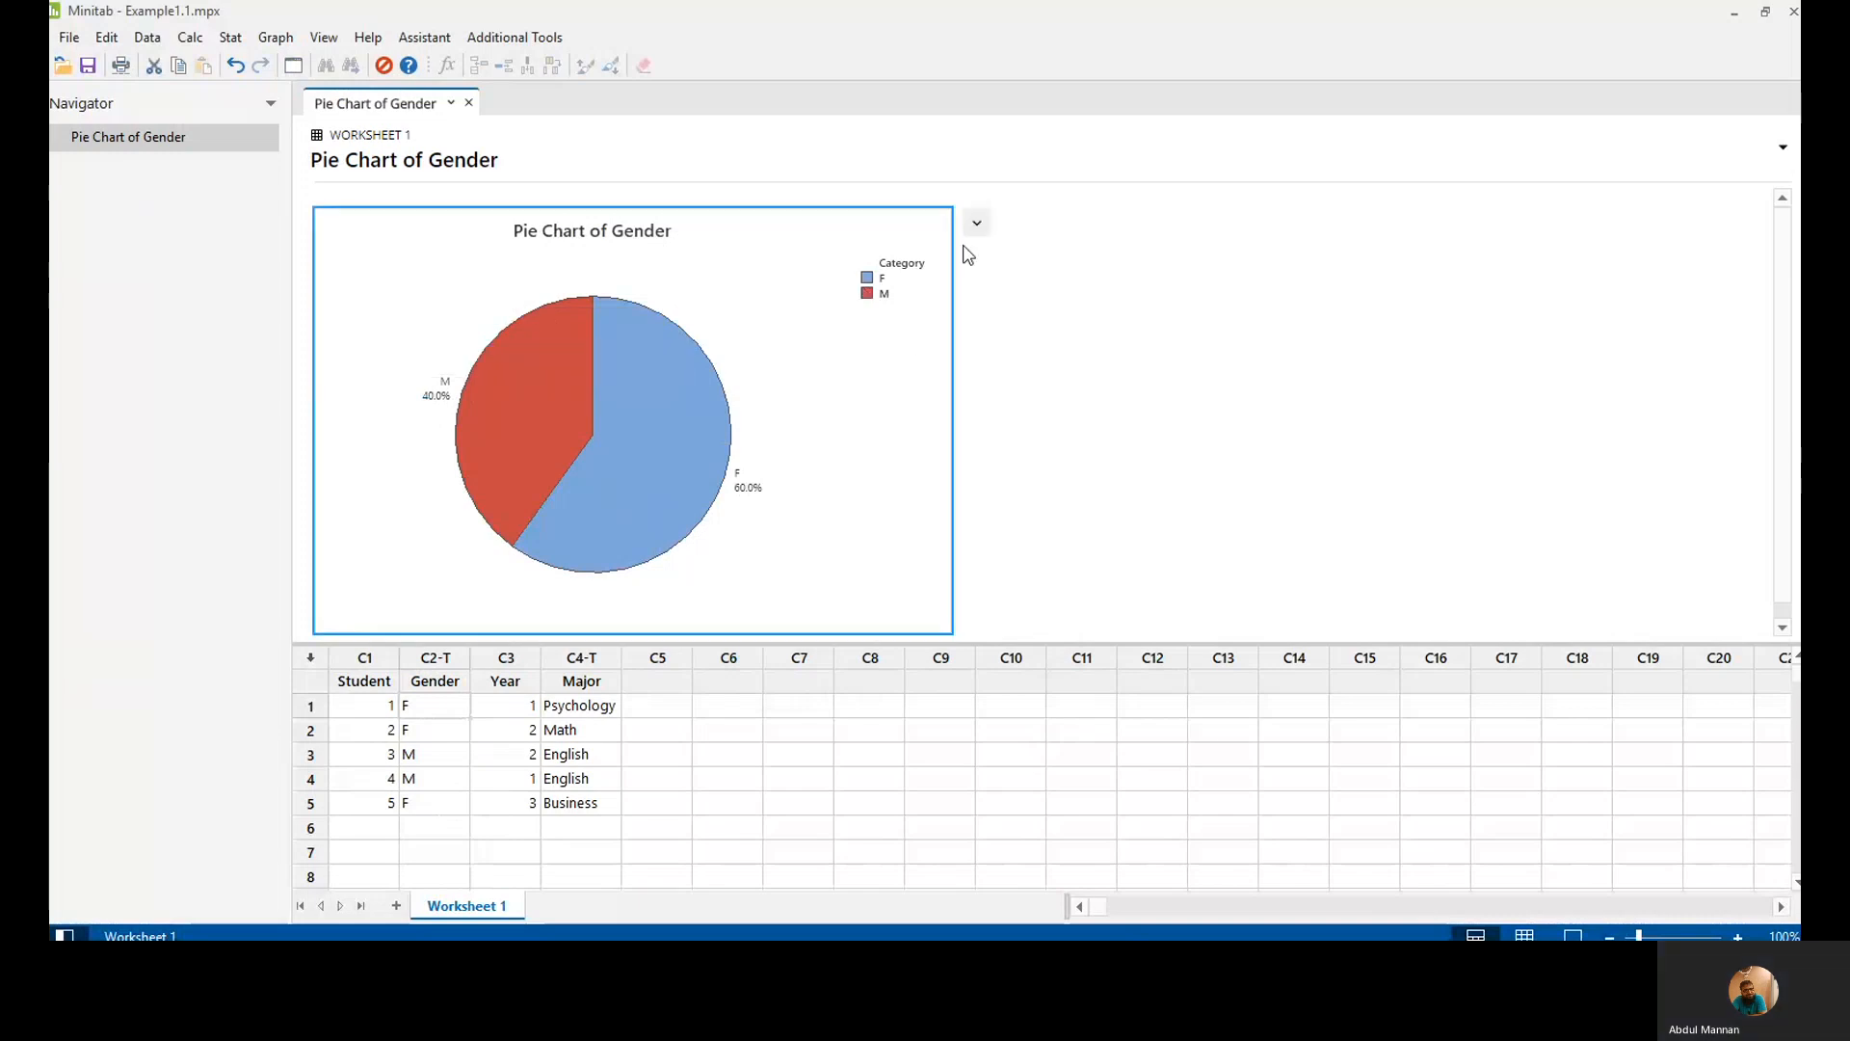
Step: Delete the Gender pie chart and create a simple bar chart of counts of unique values with Year as the categorical variable
{"action": "left_click", "coordinate": [977, 222]}
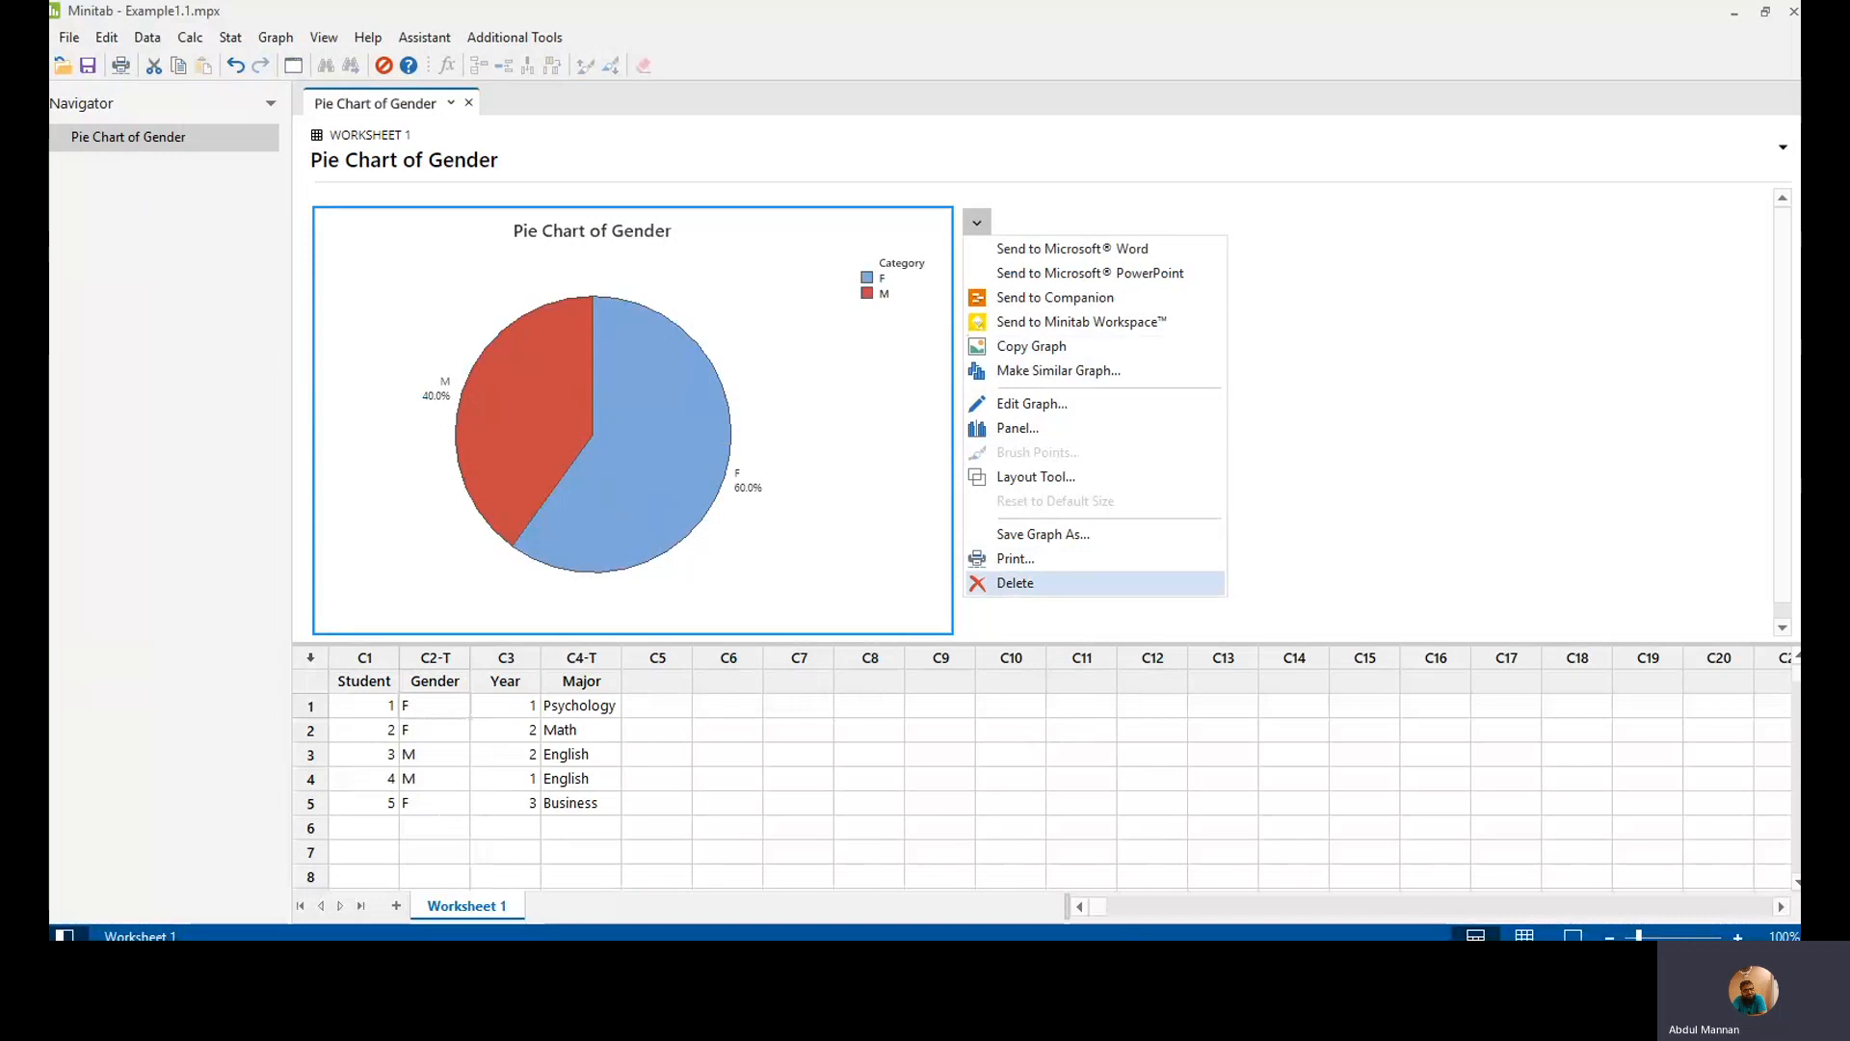
{"action": "left_click", "coordinate": [1015, 583]}
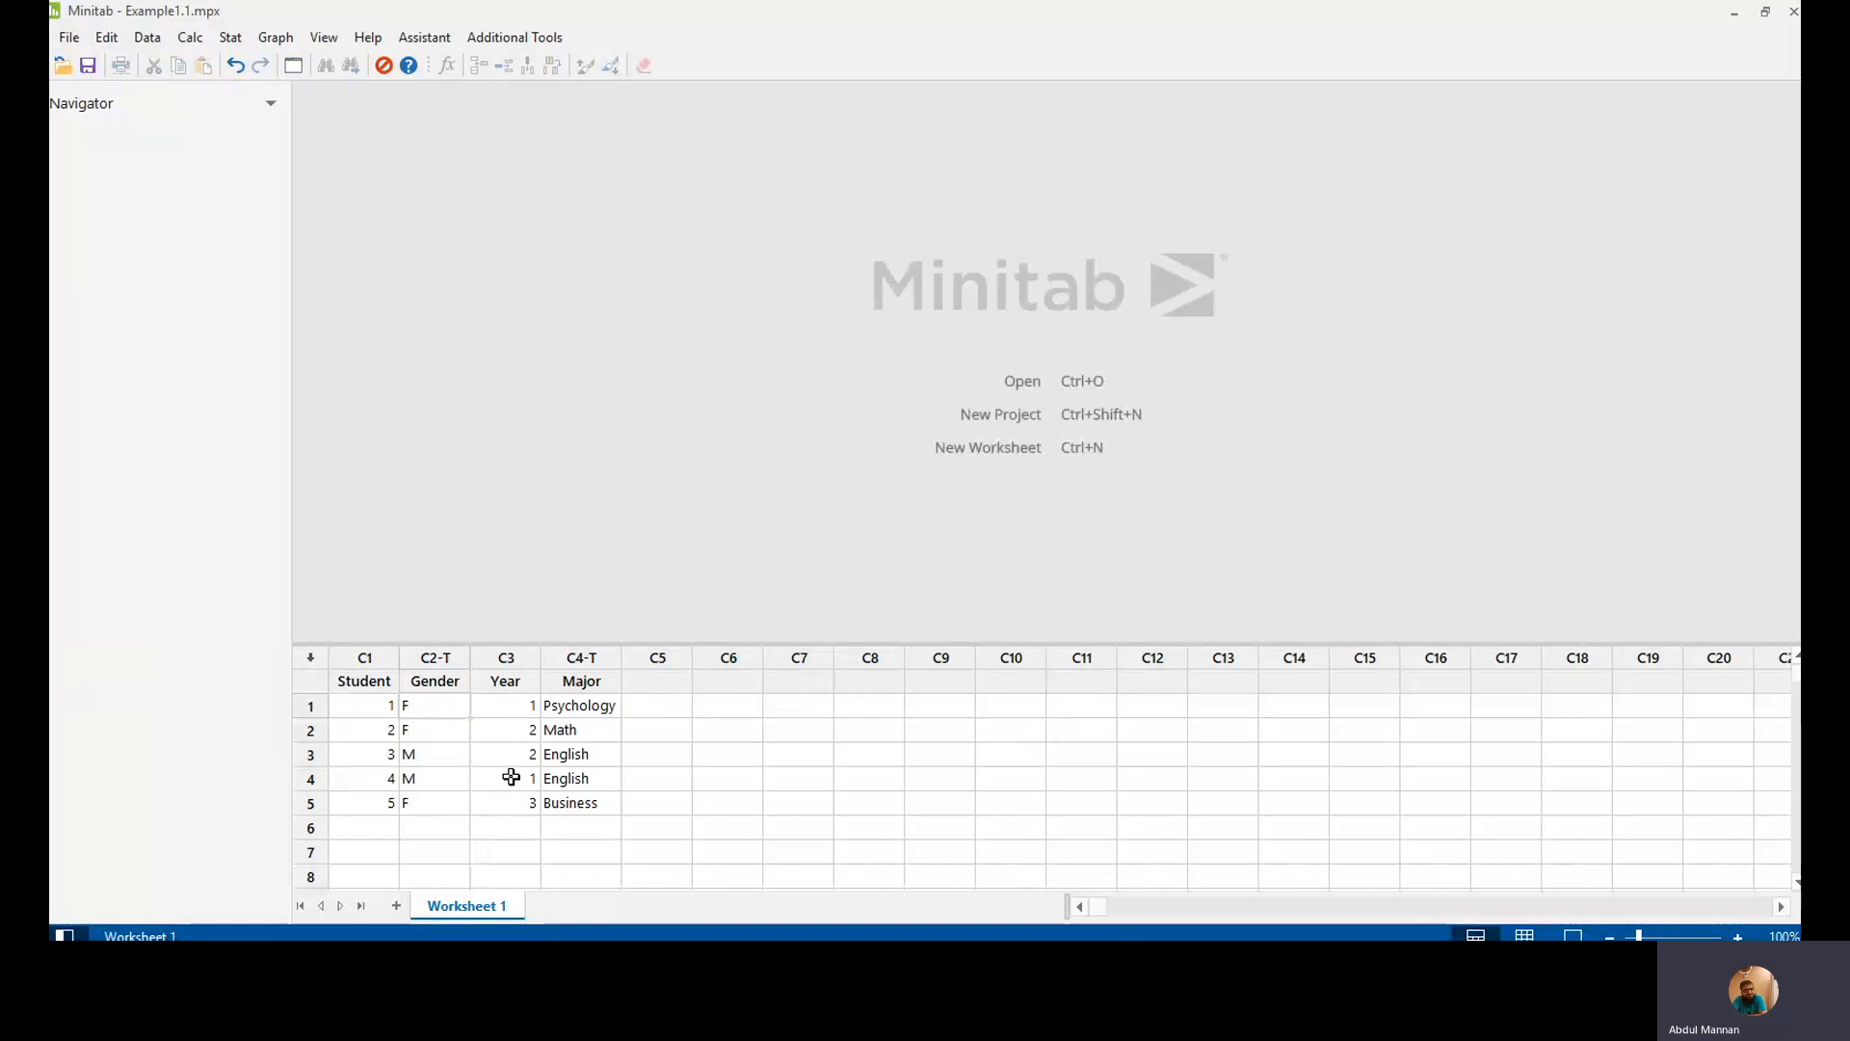
{"action": "left_click", "coordinate": [276, 36]}
{"action": "left_click", "coordinate": [316, 429]}
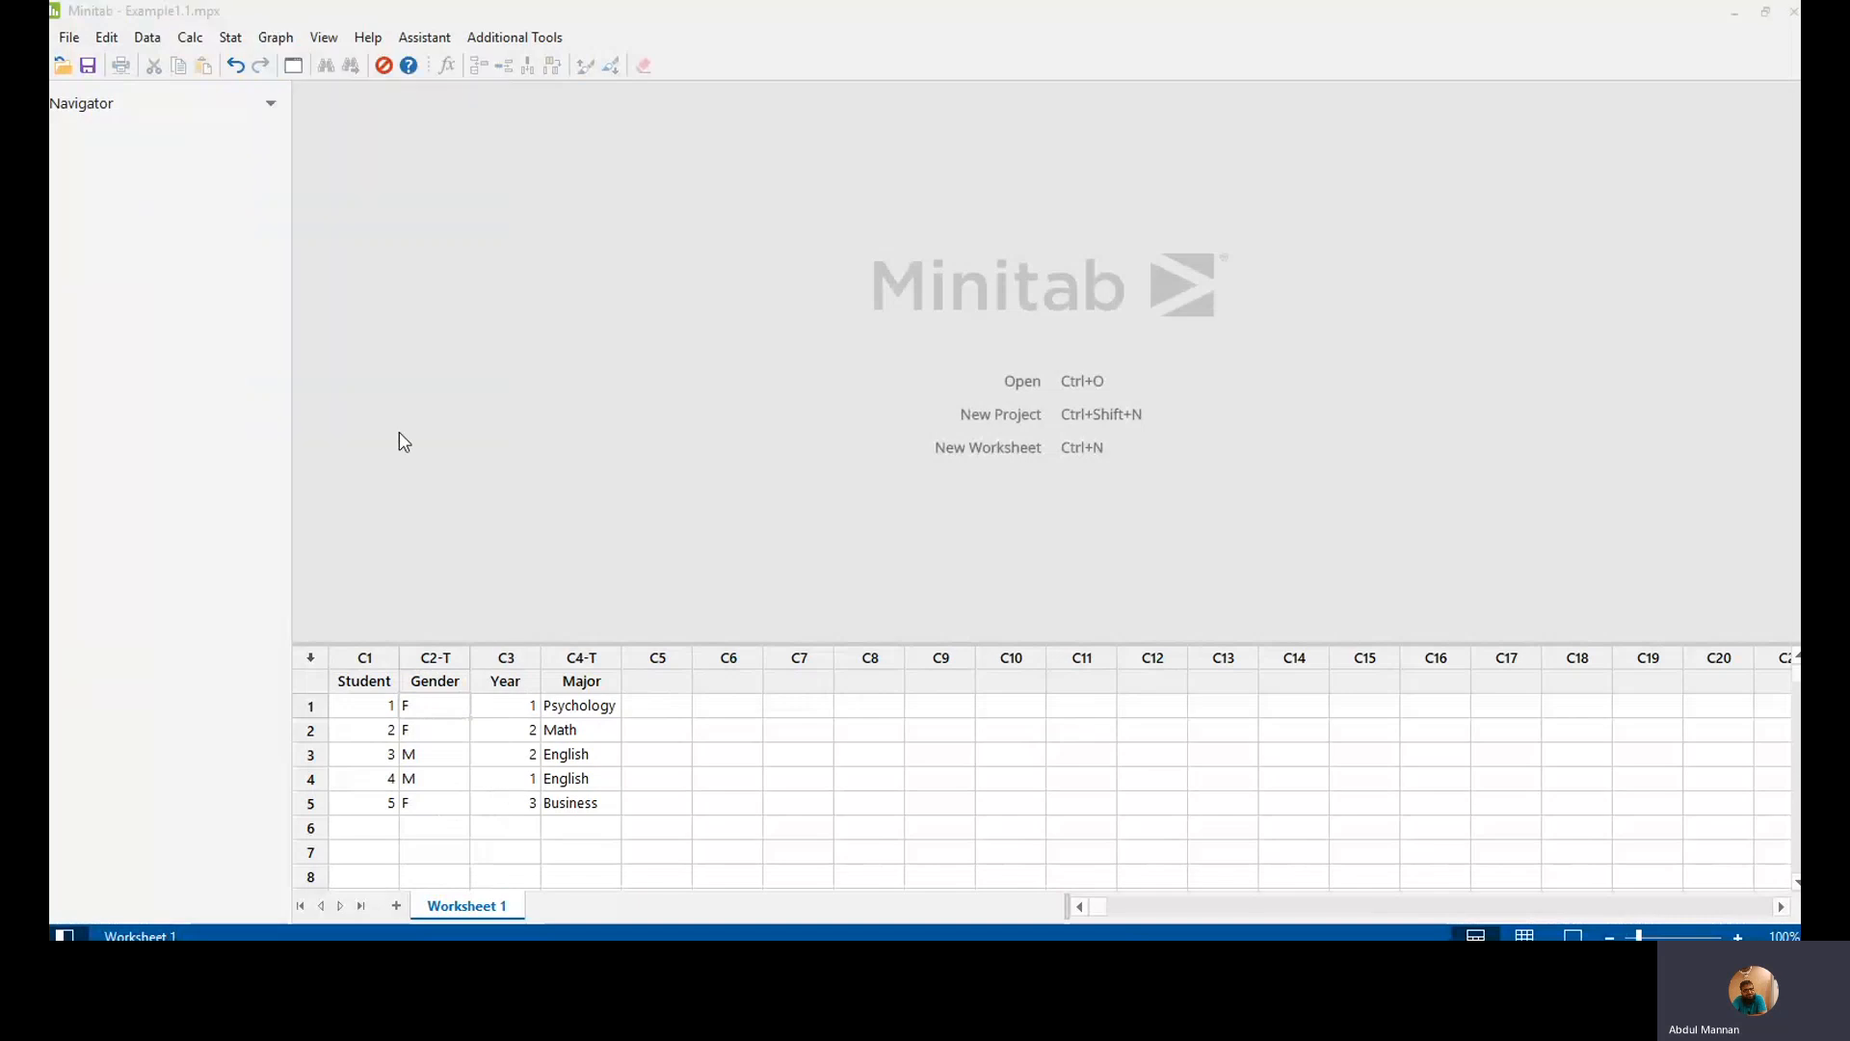
{"action": "left_click", "coordinate": [924, 671]}
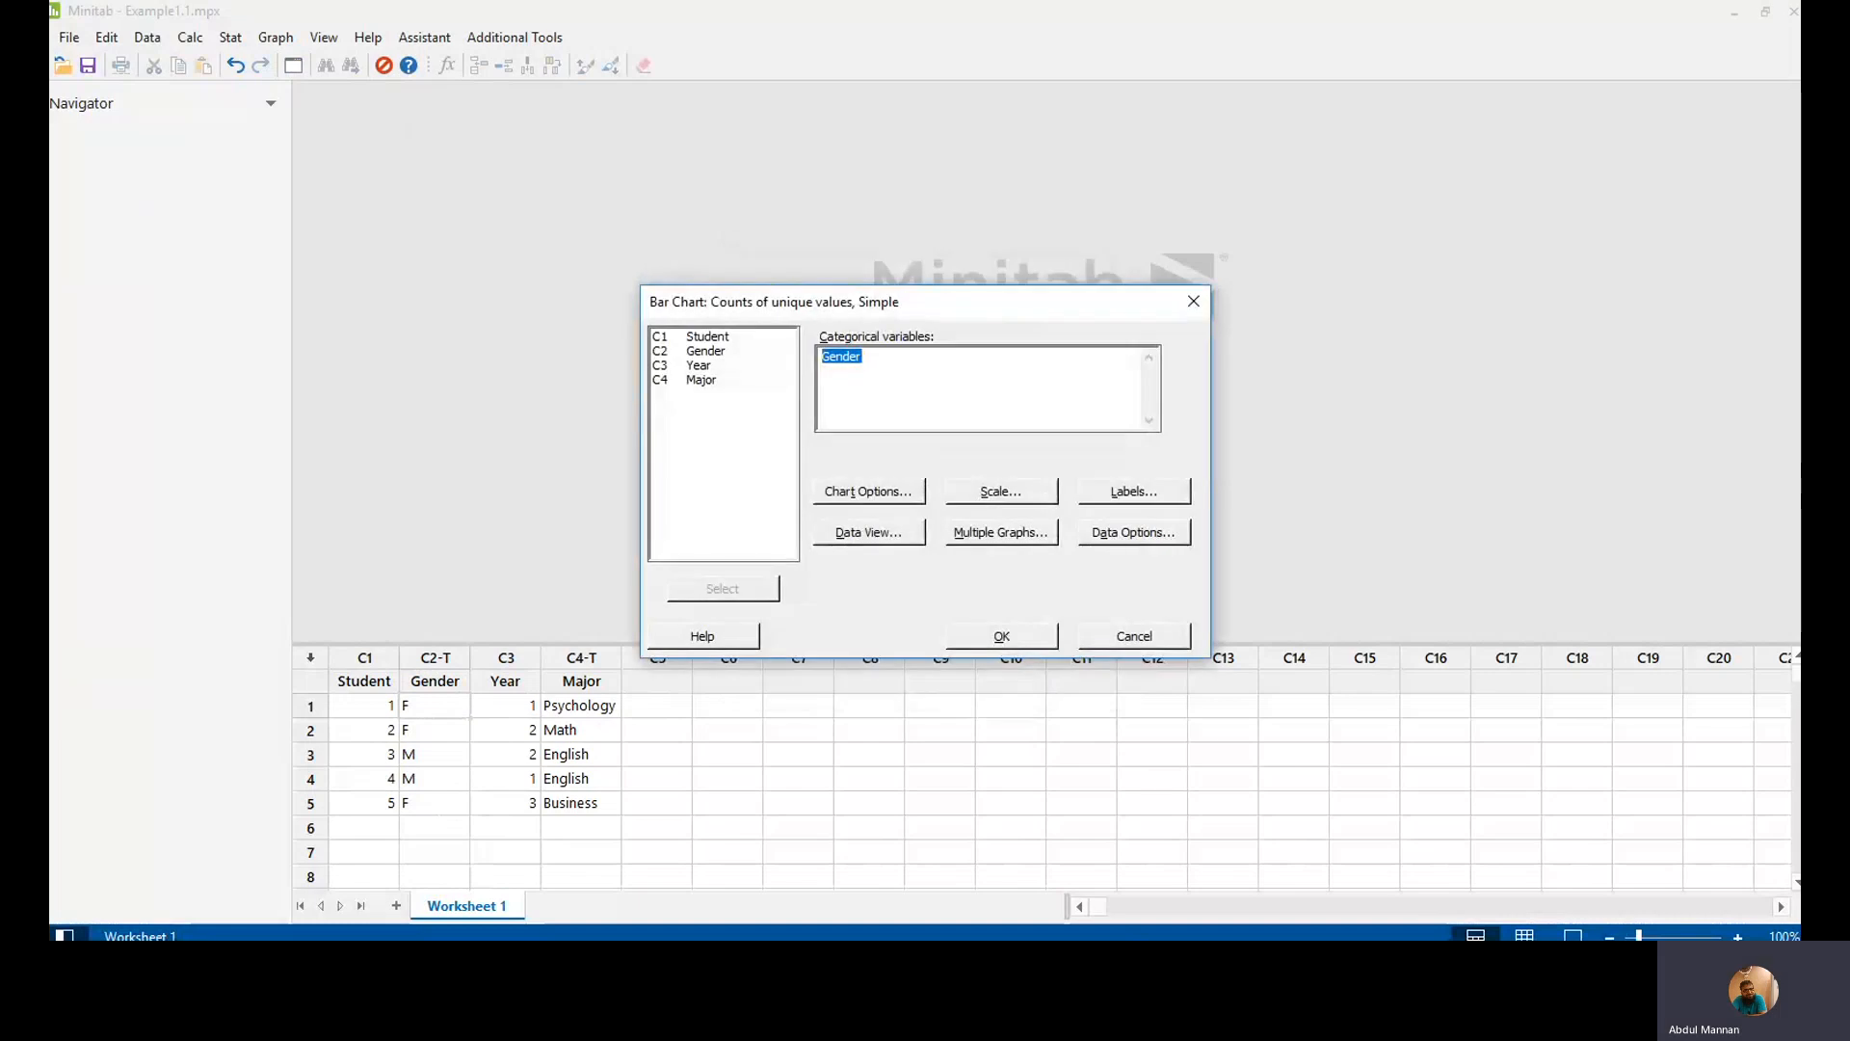
{"action": "key", "text": "BackSpace"}
{"action": "left_click", "coordinate": [698, 365]}
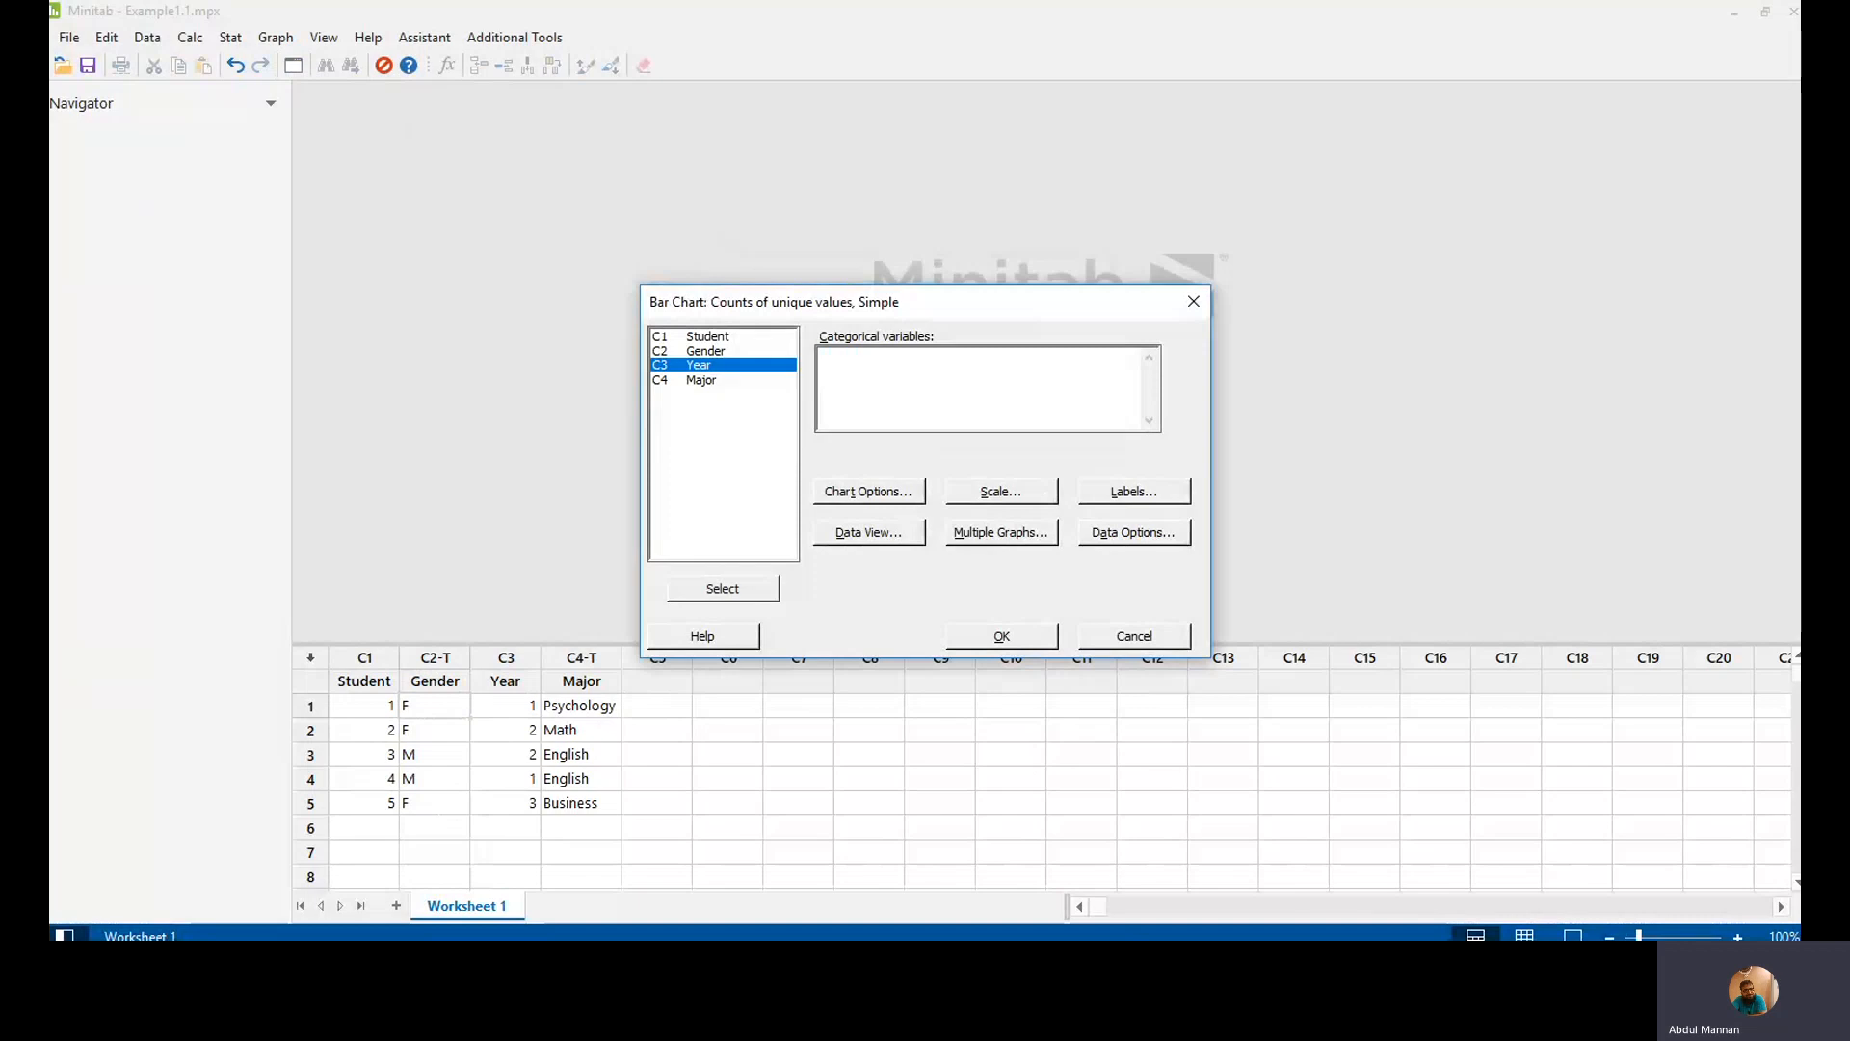
{"action": "left_click", "coordinate": [723, 588]}
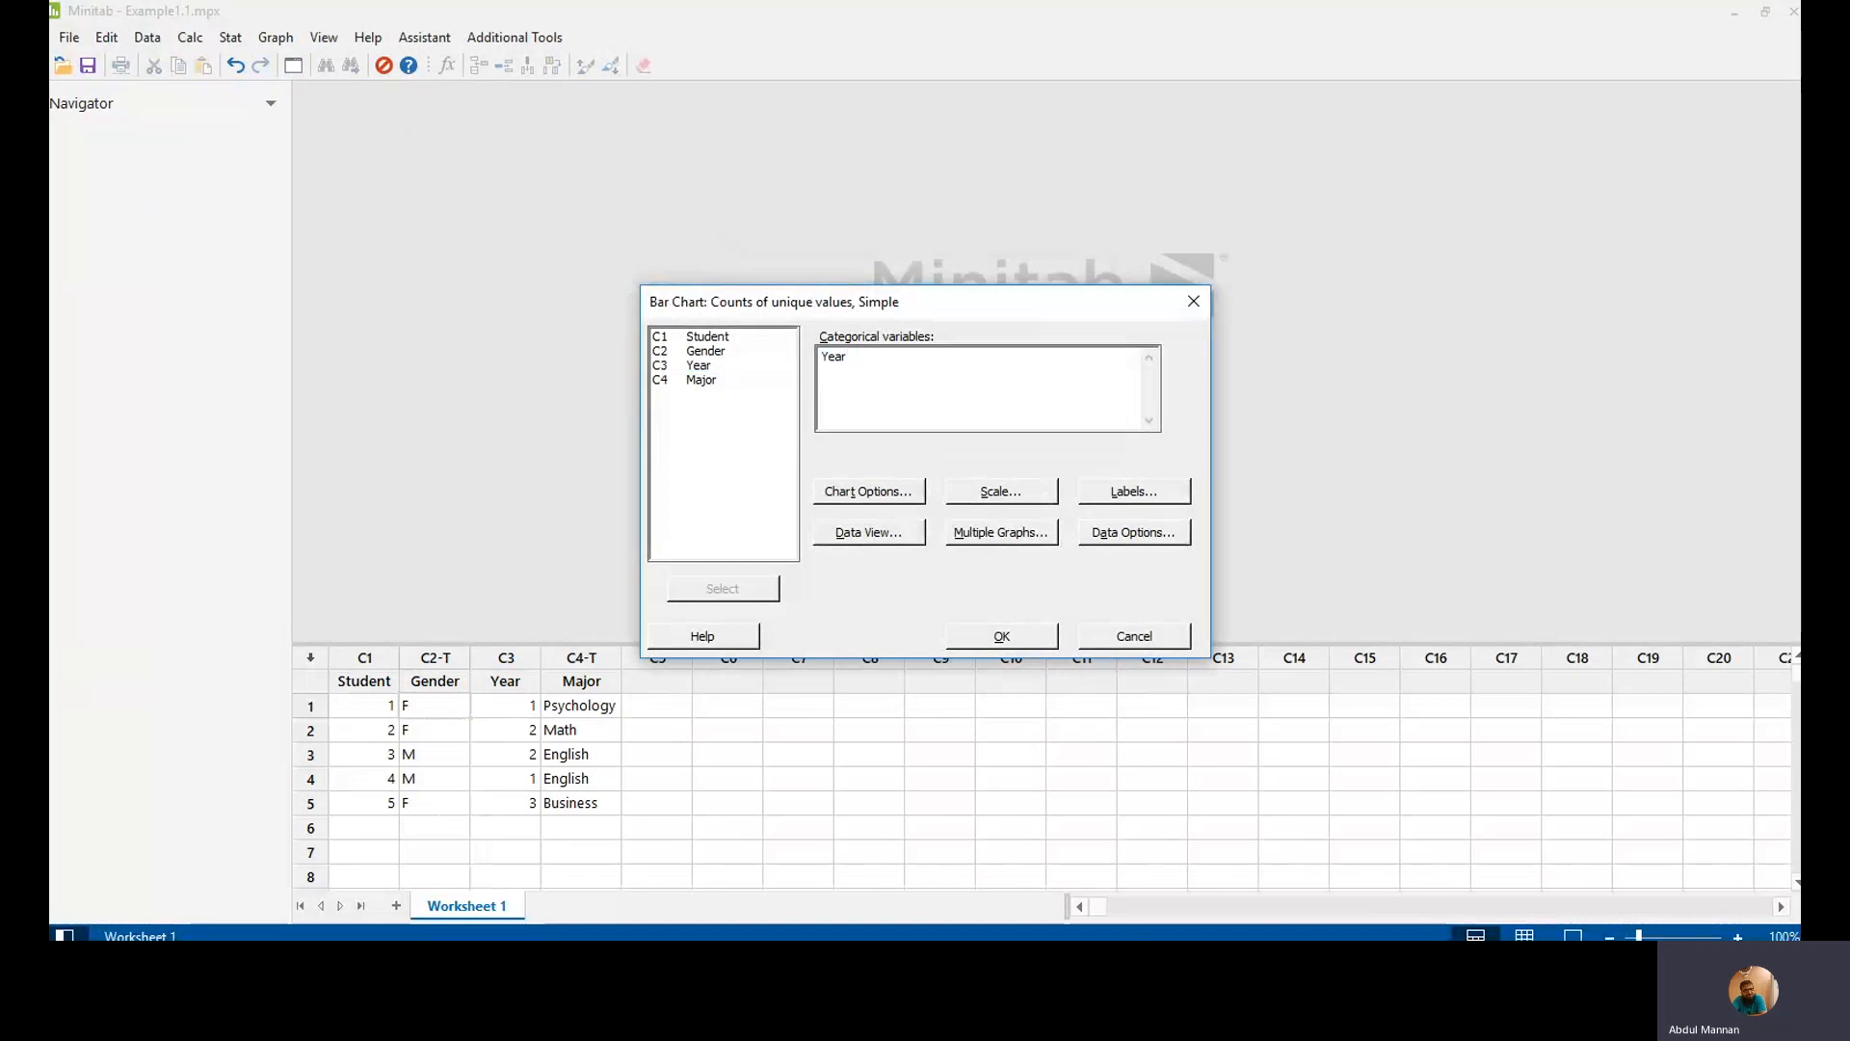
{"action": "left_click", "coordinate": [967, 634]}
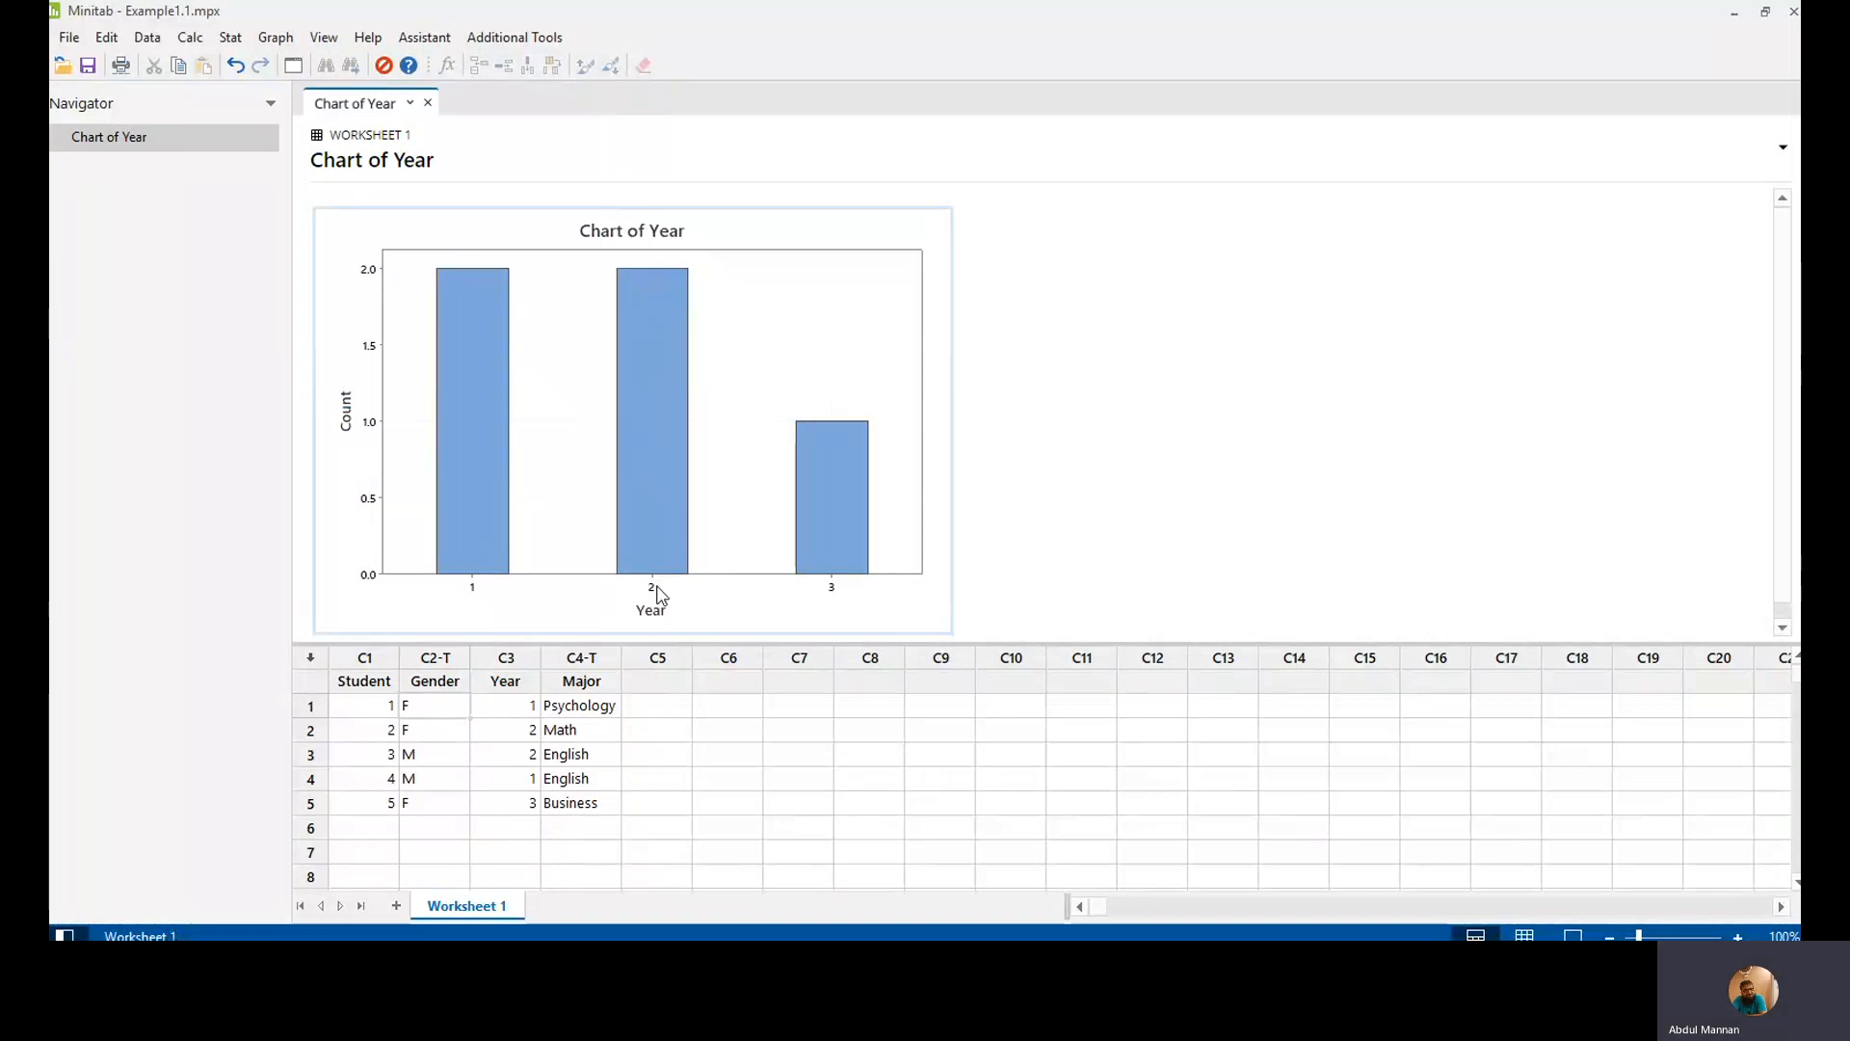
Step: Compare the Year bar chart with the Year value of student 5 in the worksheet, and delete the chart
{"action": "left_click", "coordinate": [508, 807]}
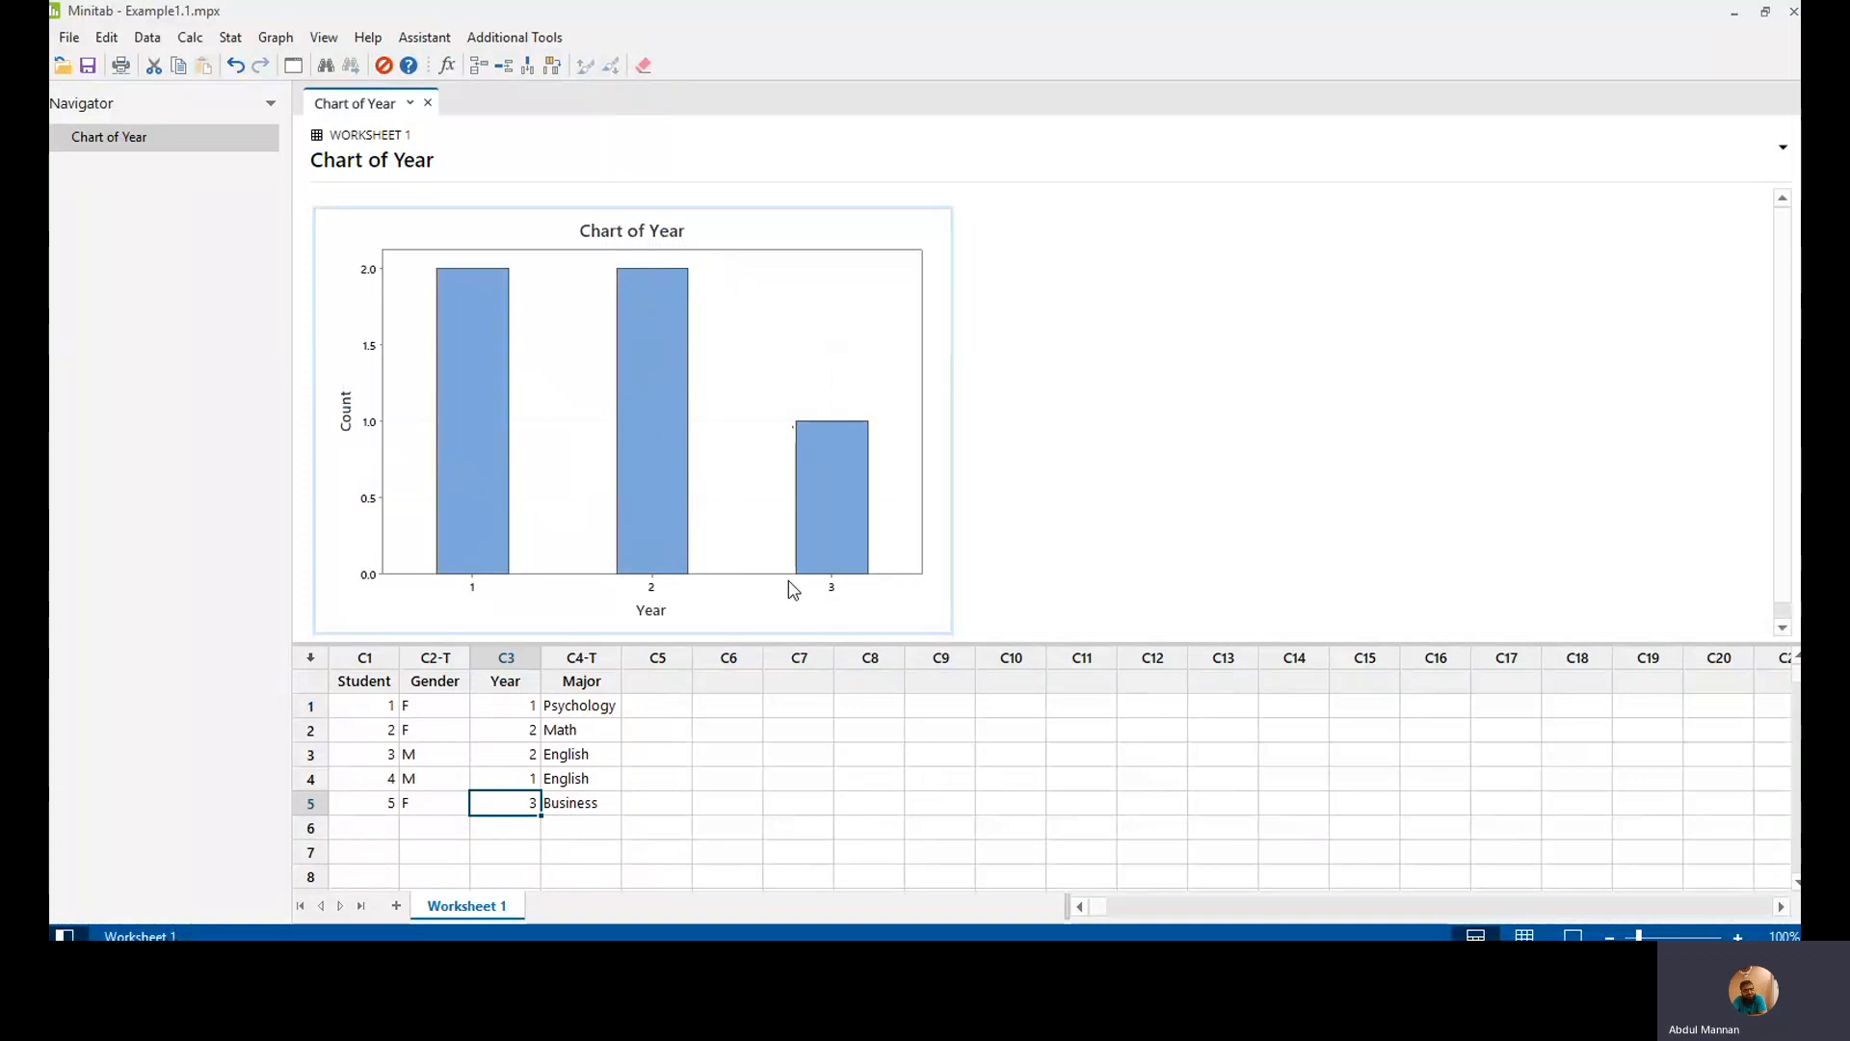
{"action": "left_click", "coordinate": [975, 226]}
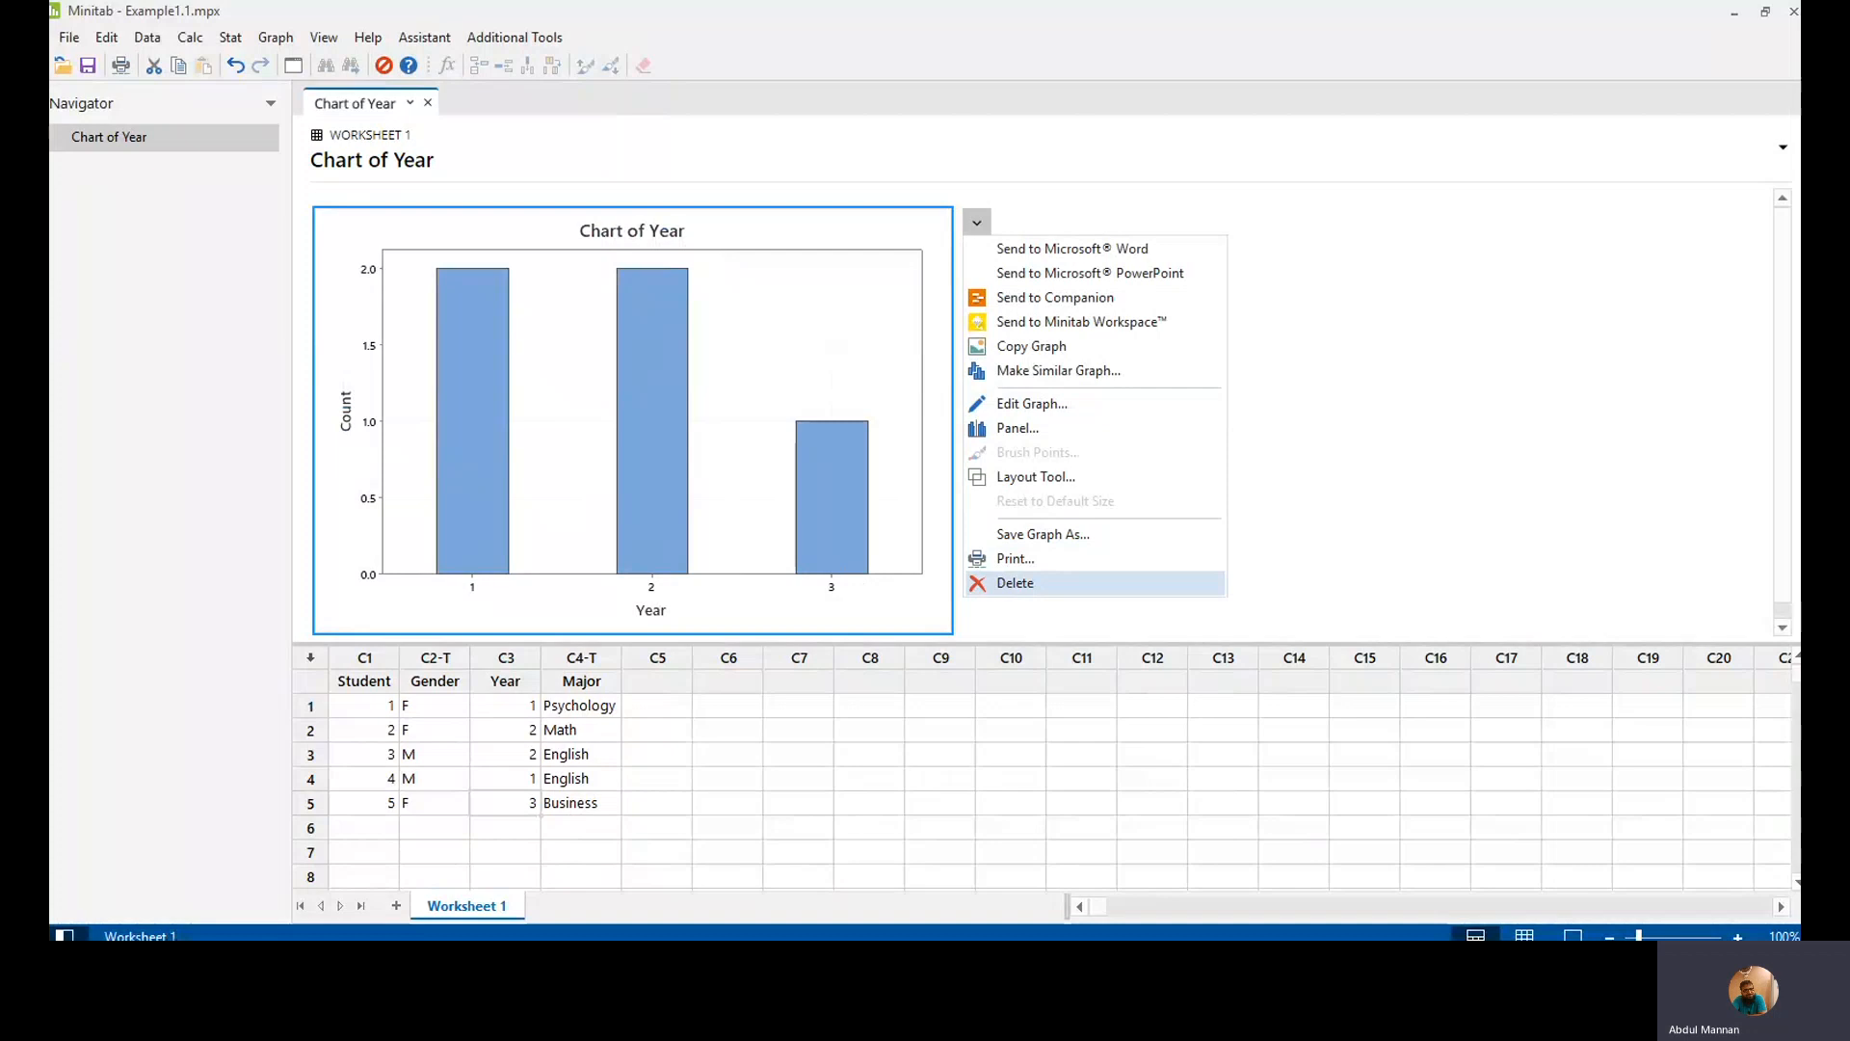
{"action": "left_click", "coordinate": [1059, 583]}
Step: Create a pie chart of counts of unique values, replacing Gender with Year as the categorical variable
{"action": "left_click", "coordinate": [280, 44]}
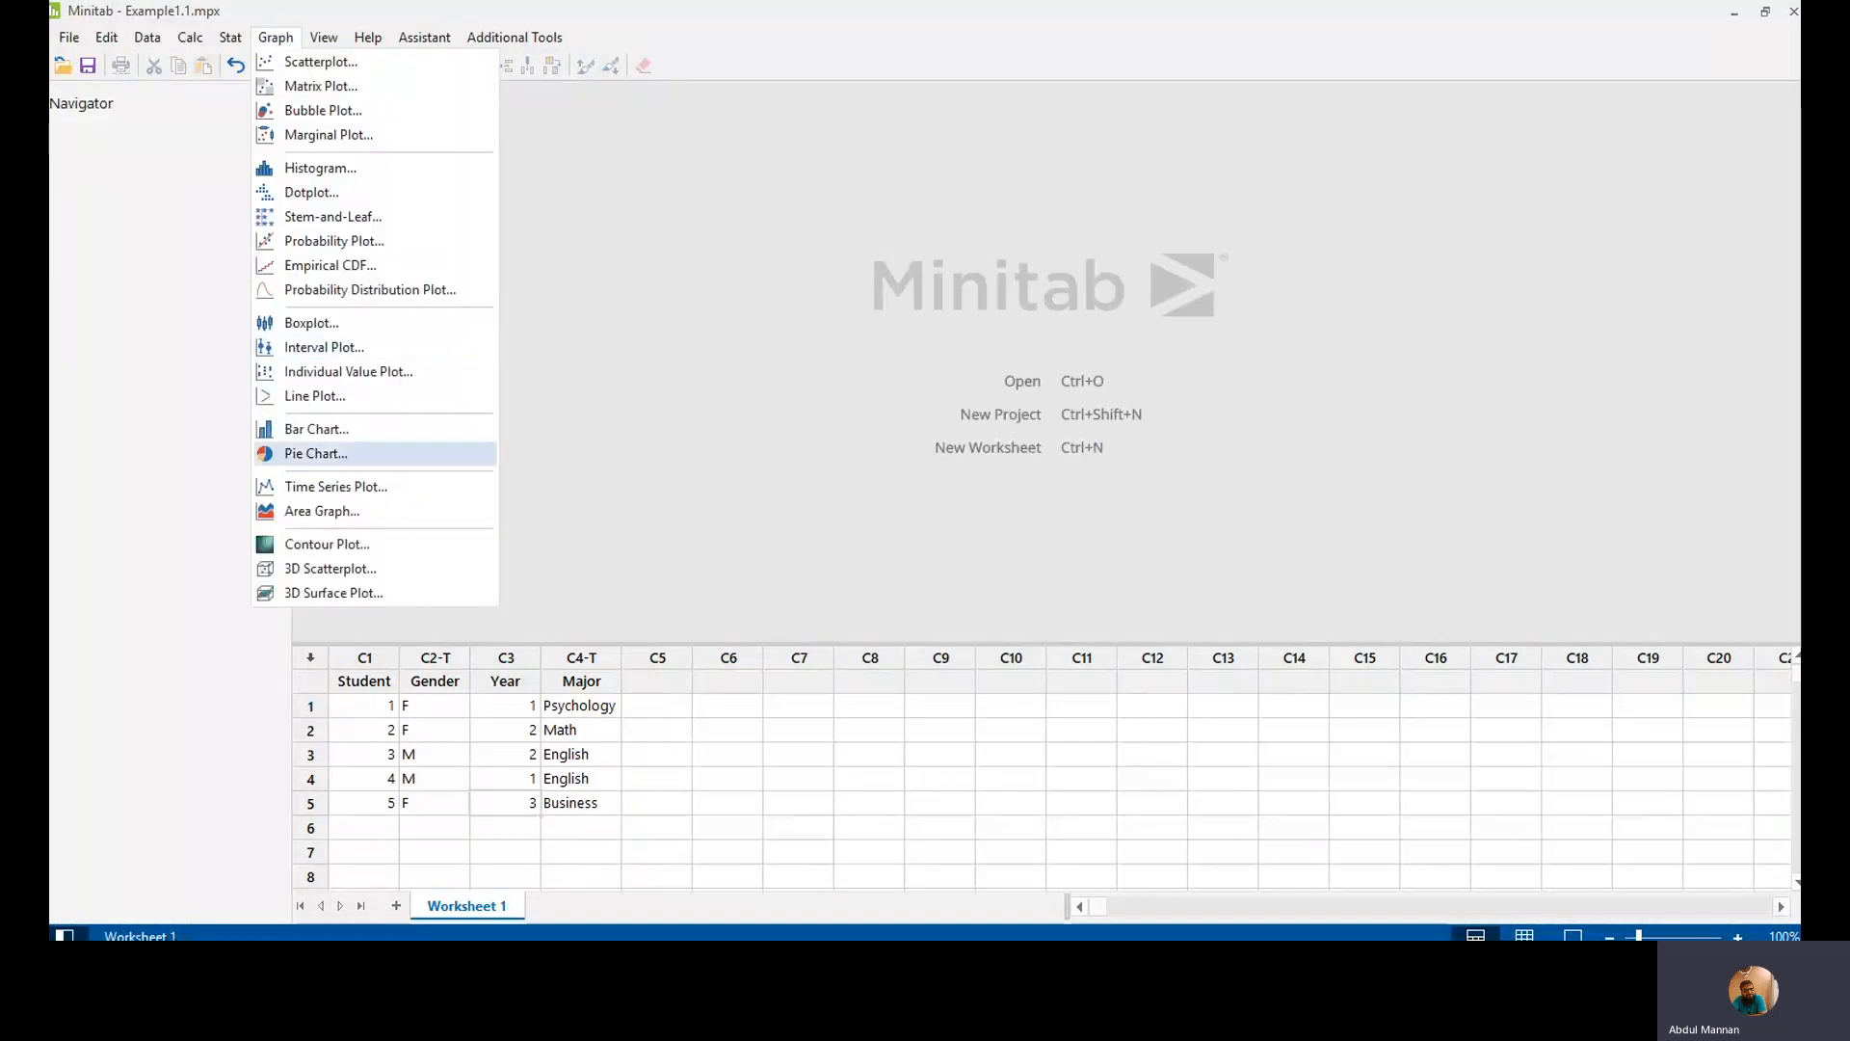
{"action": "left_click", "coordinate": [361, 453]}
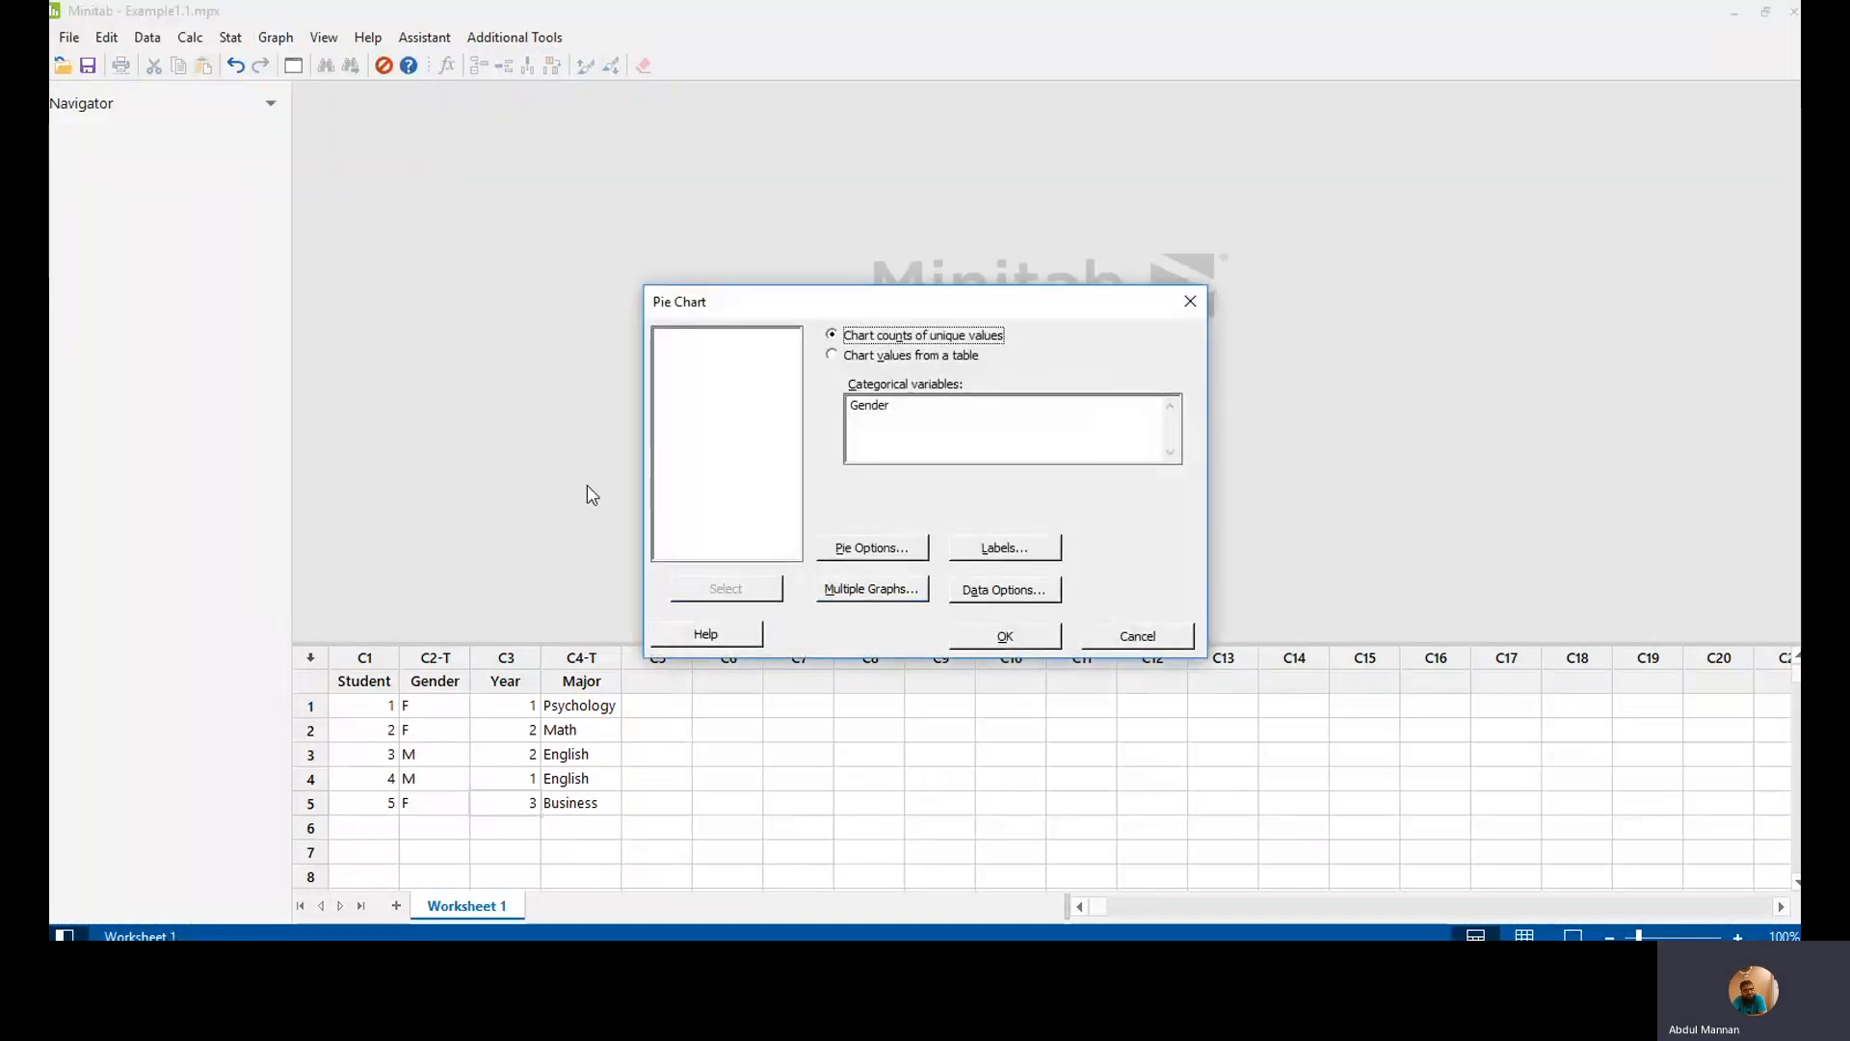
{"action": "key", "text": "Tab"}
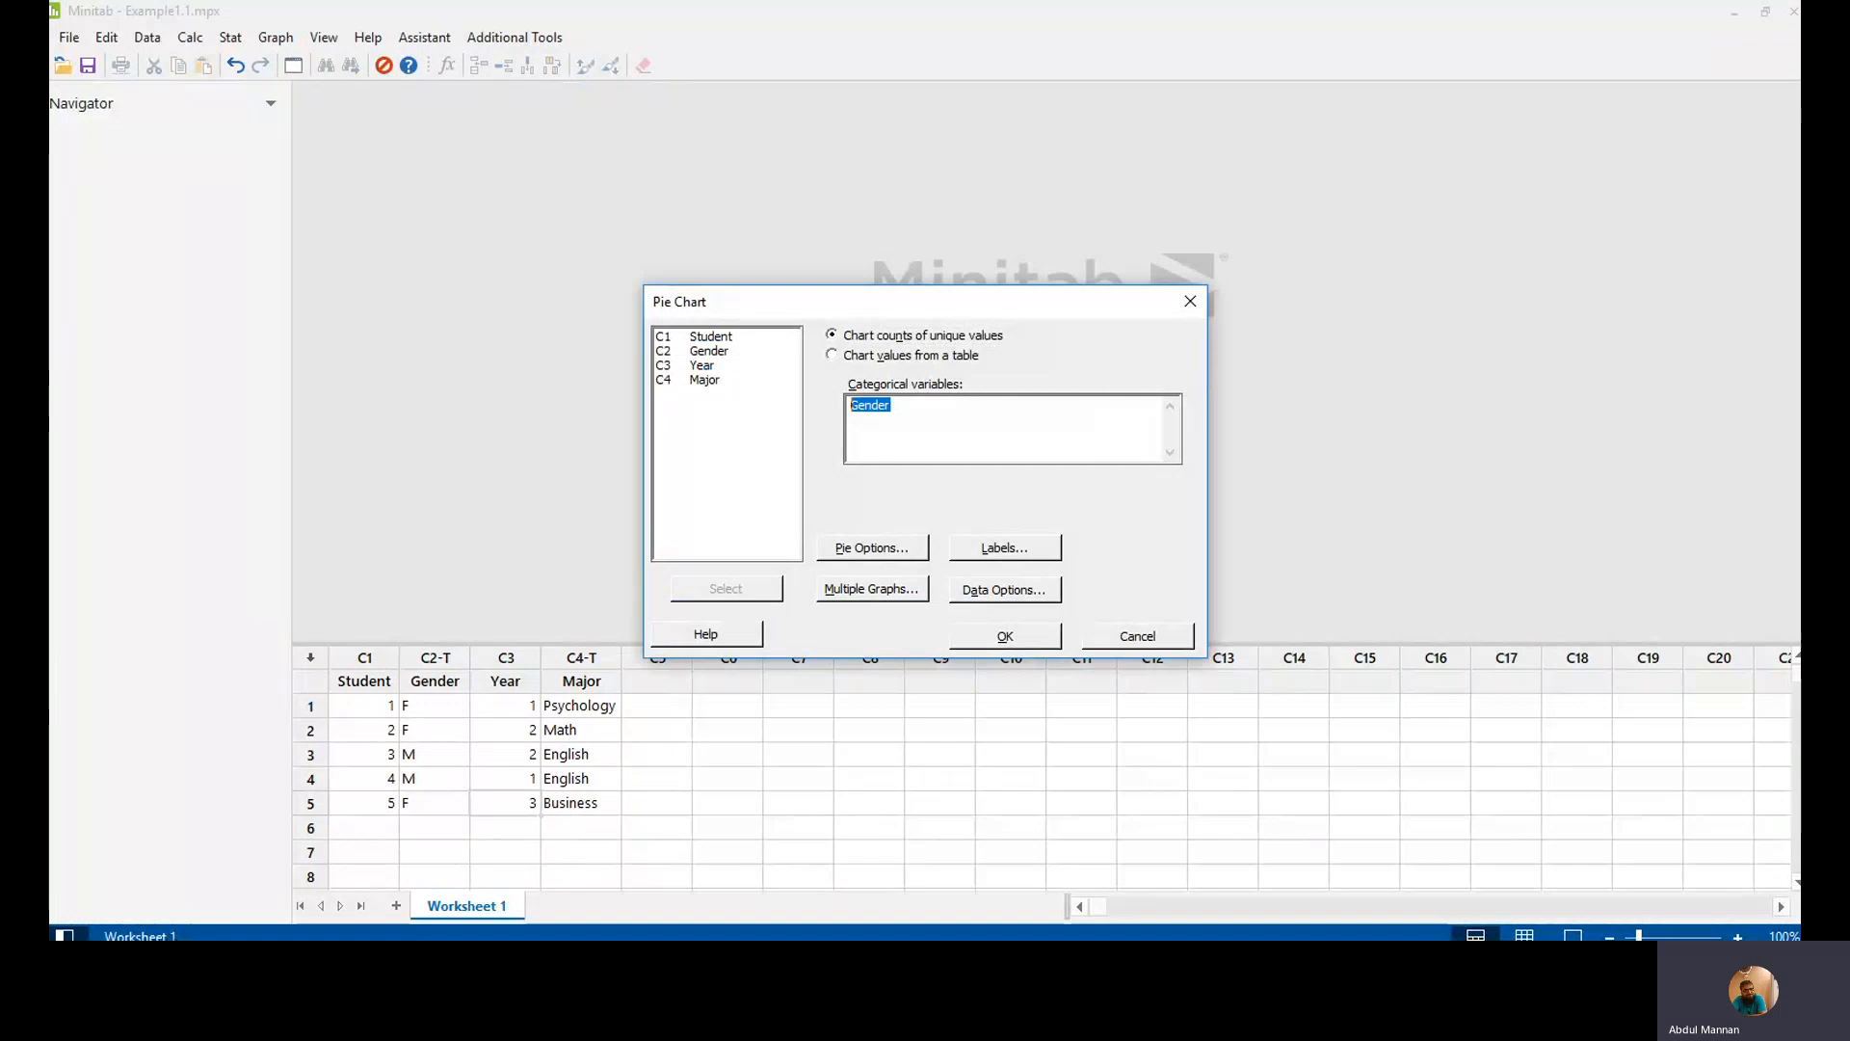
{"action": "key", "text": "Delete"}
{"action": "left_click", "coordinate": [701, 365]}
{"action": "left_click", "coordinate": [726, 589]}
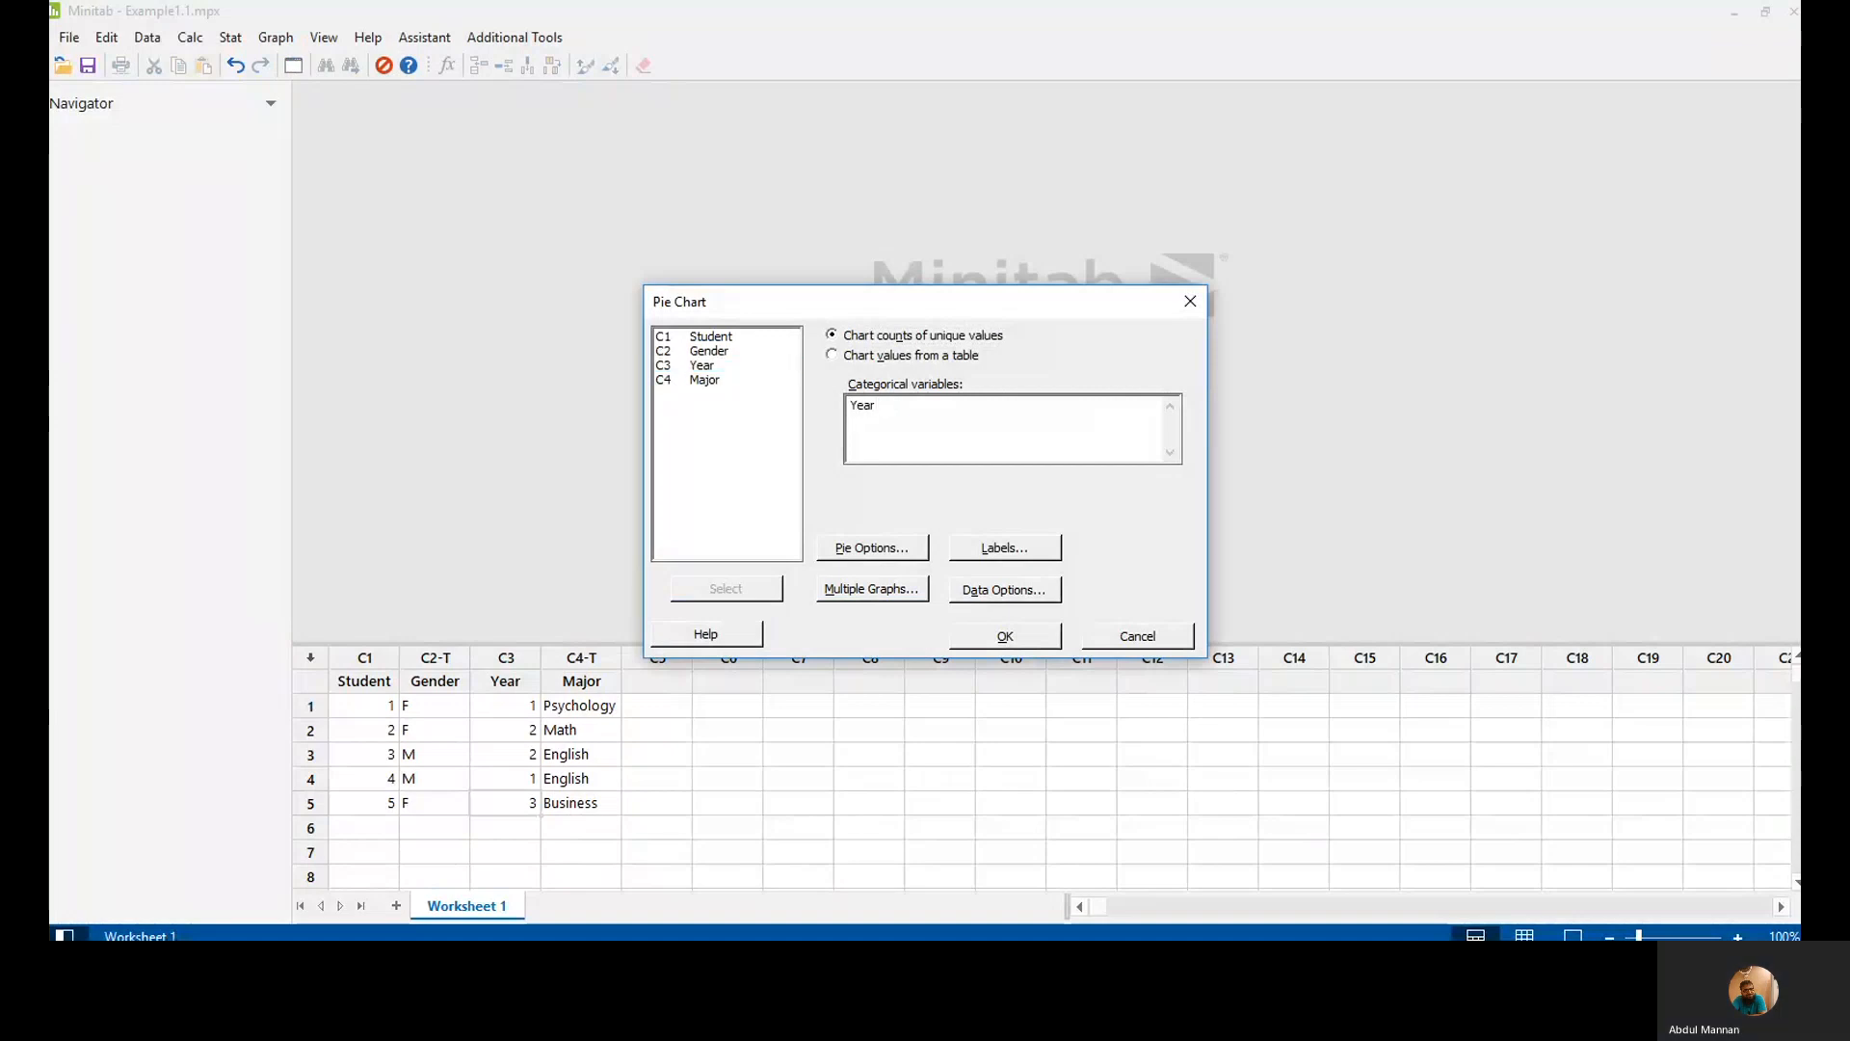
{"action": "left_click", "coordinate": [993, 636]}
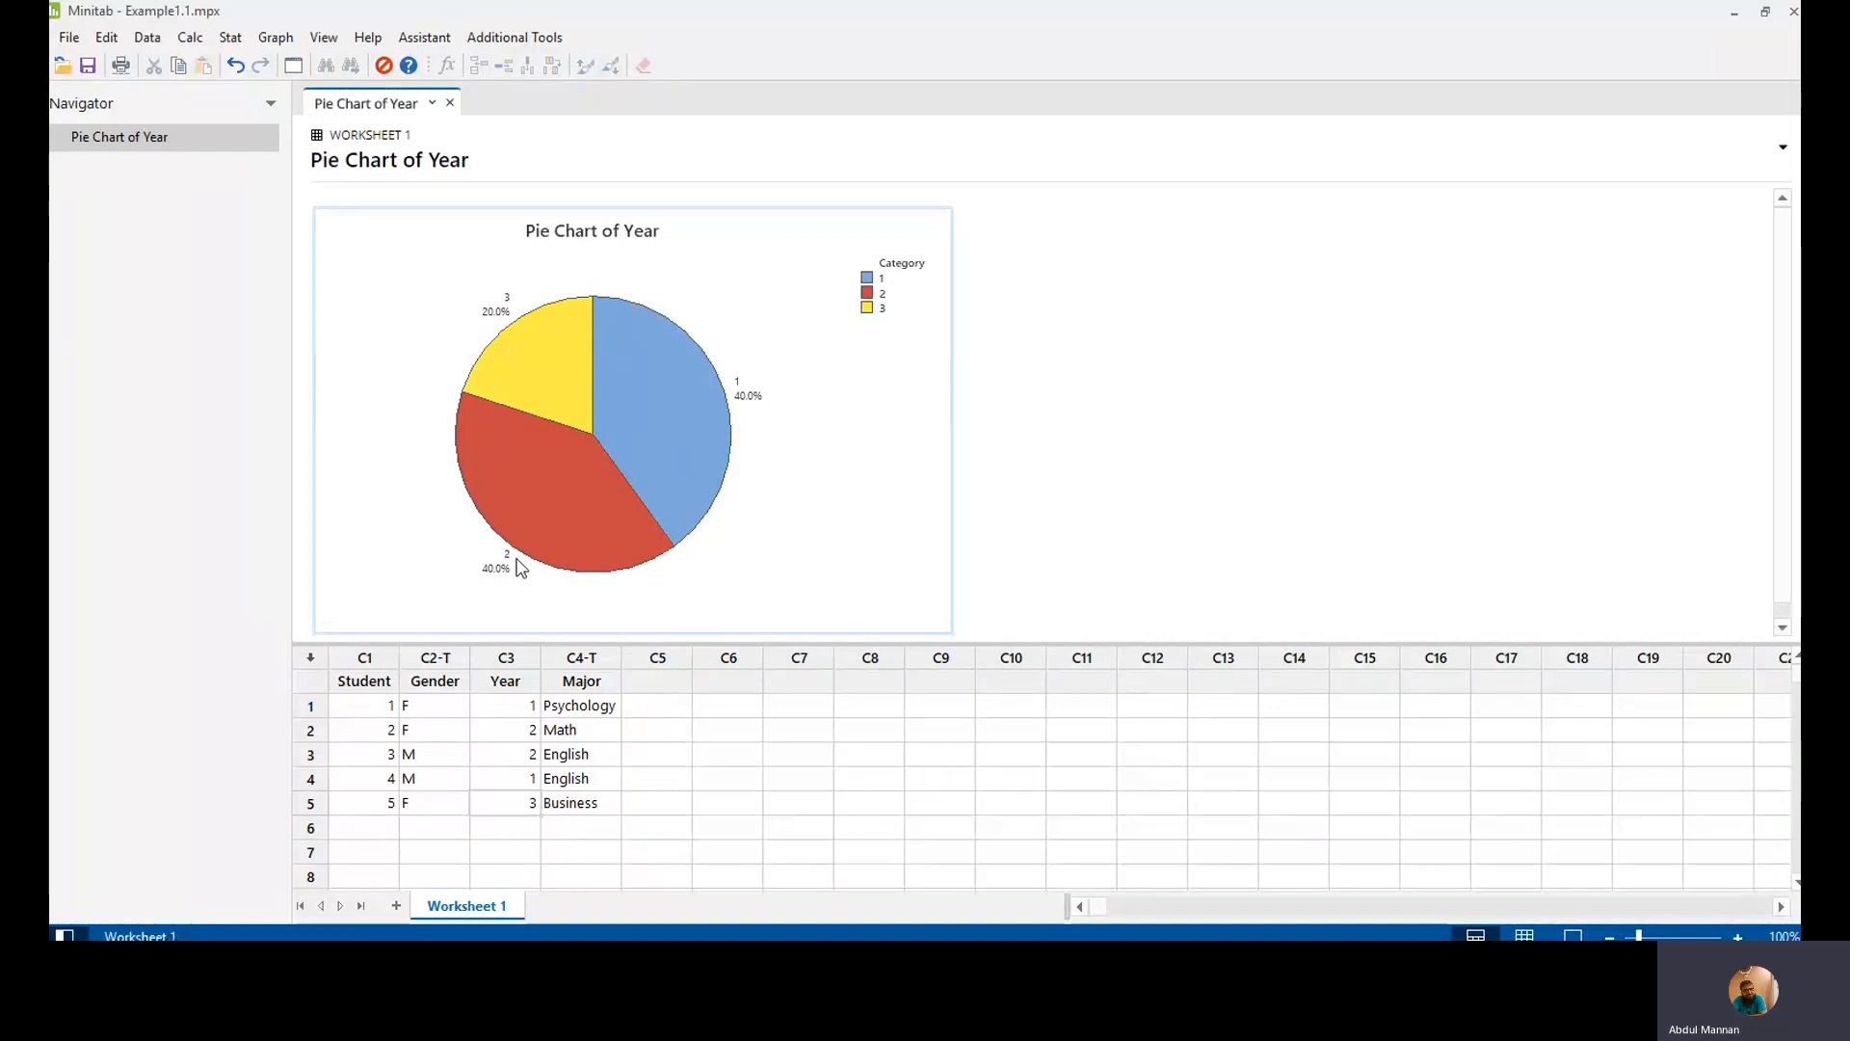
Step: Inspect the slices of the Year pie chart, including category 1, and delete the chart
{"action": "mouse_move", "coordinate": [510, 579]}
{"action": "mouse_move", "coordinate": [679, 541]}
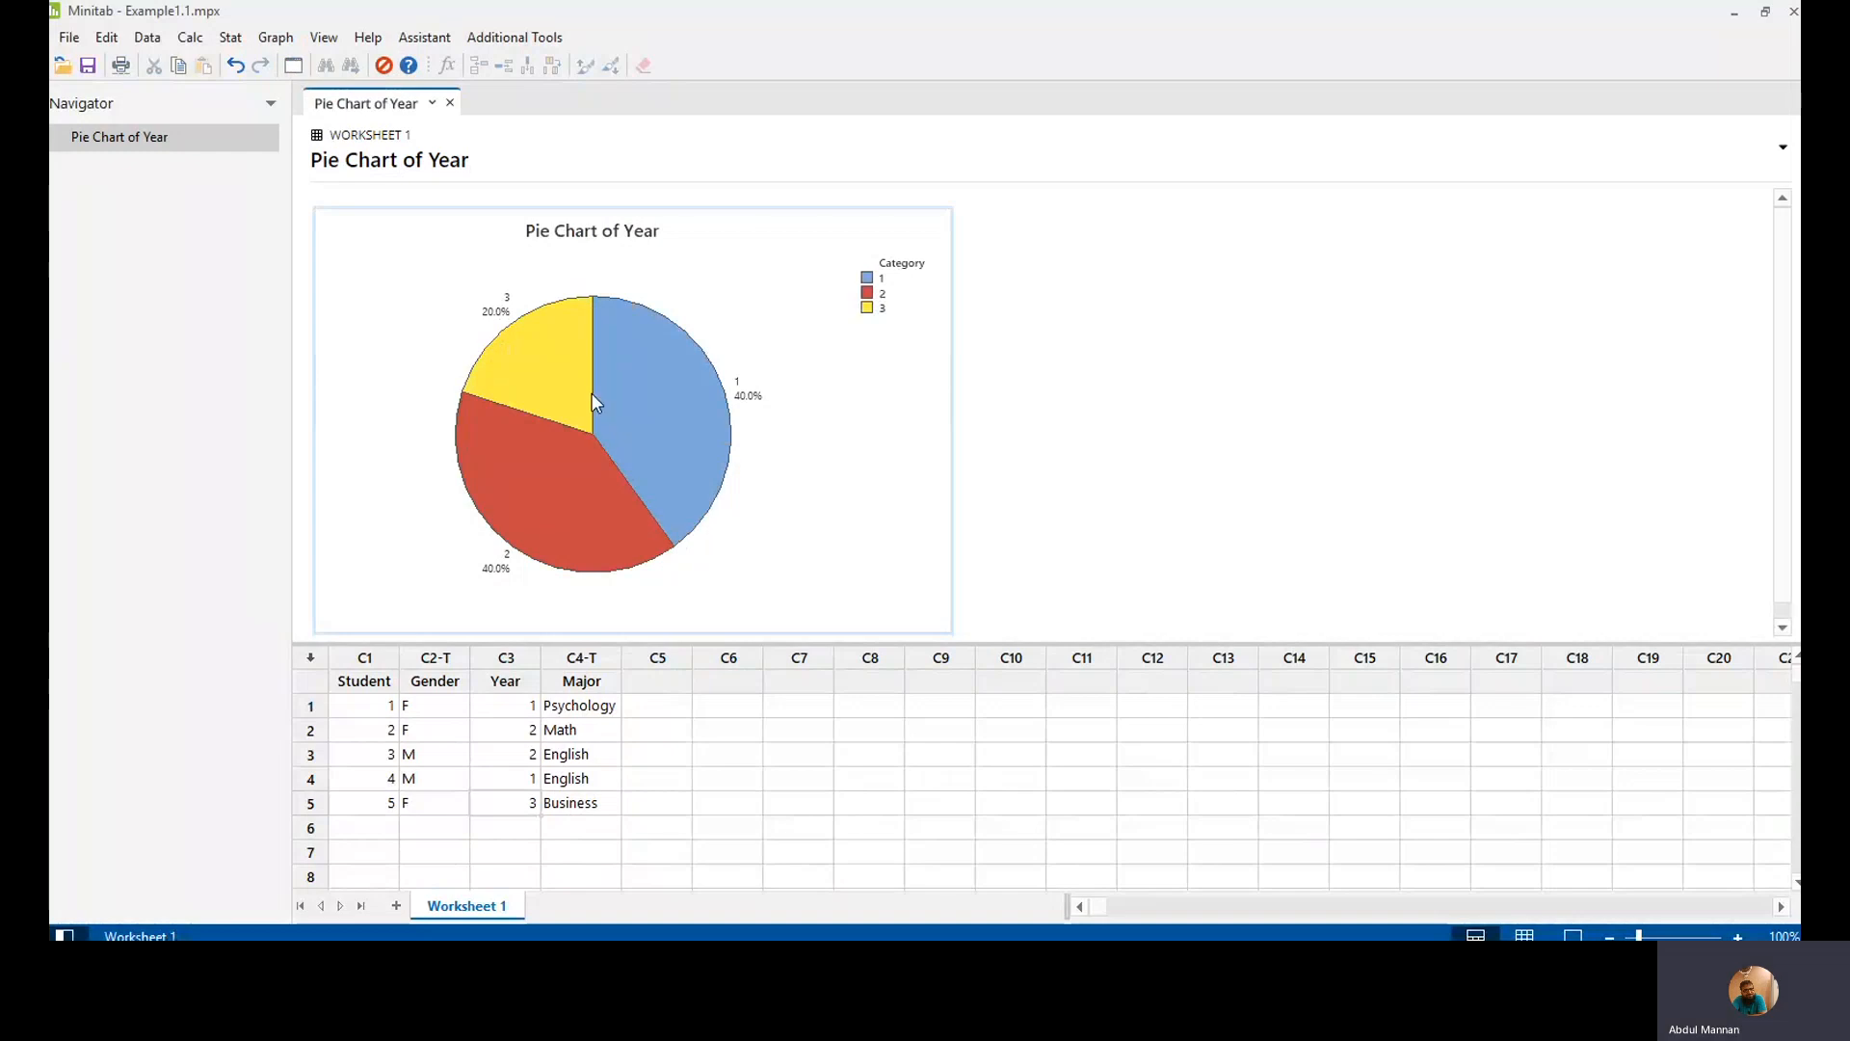
{"action": "left_click", "coordinate": [891, 332]}
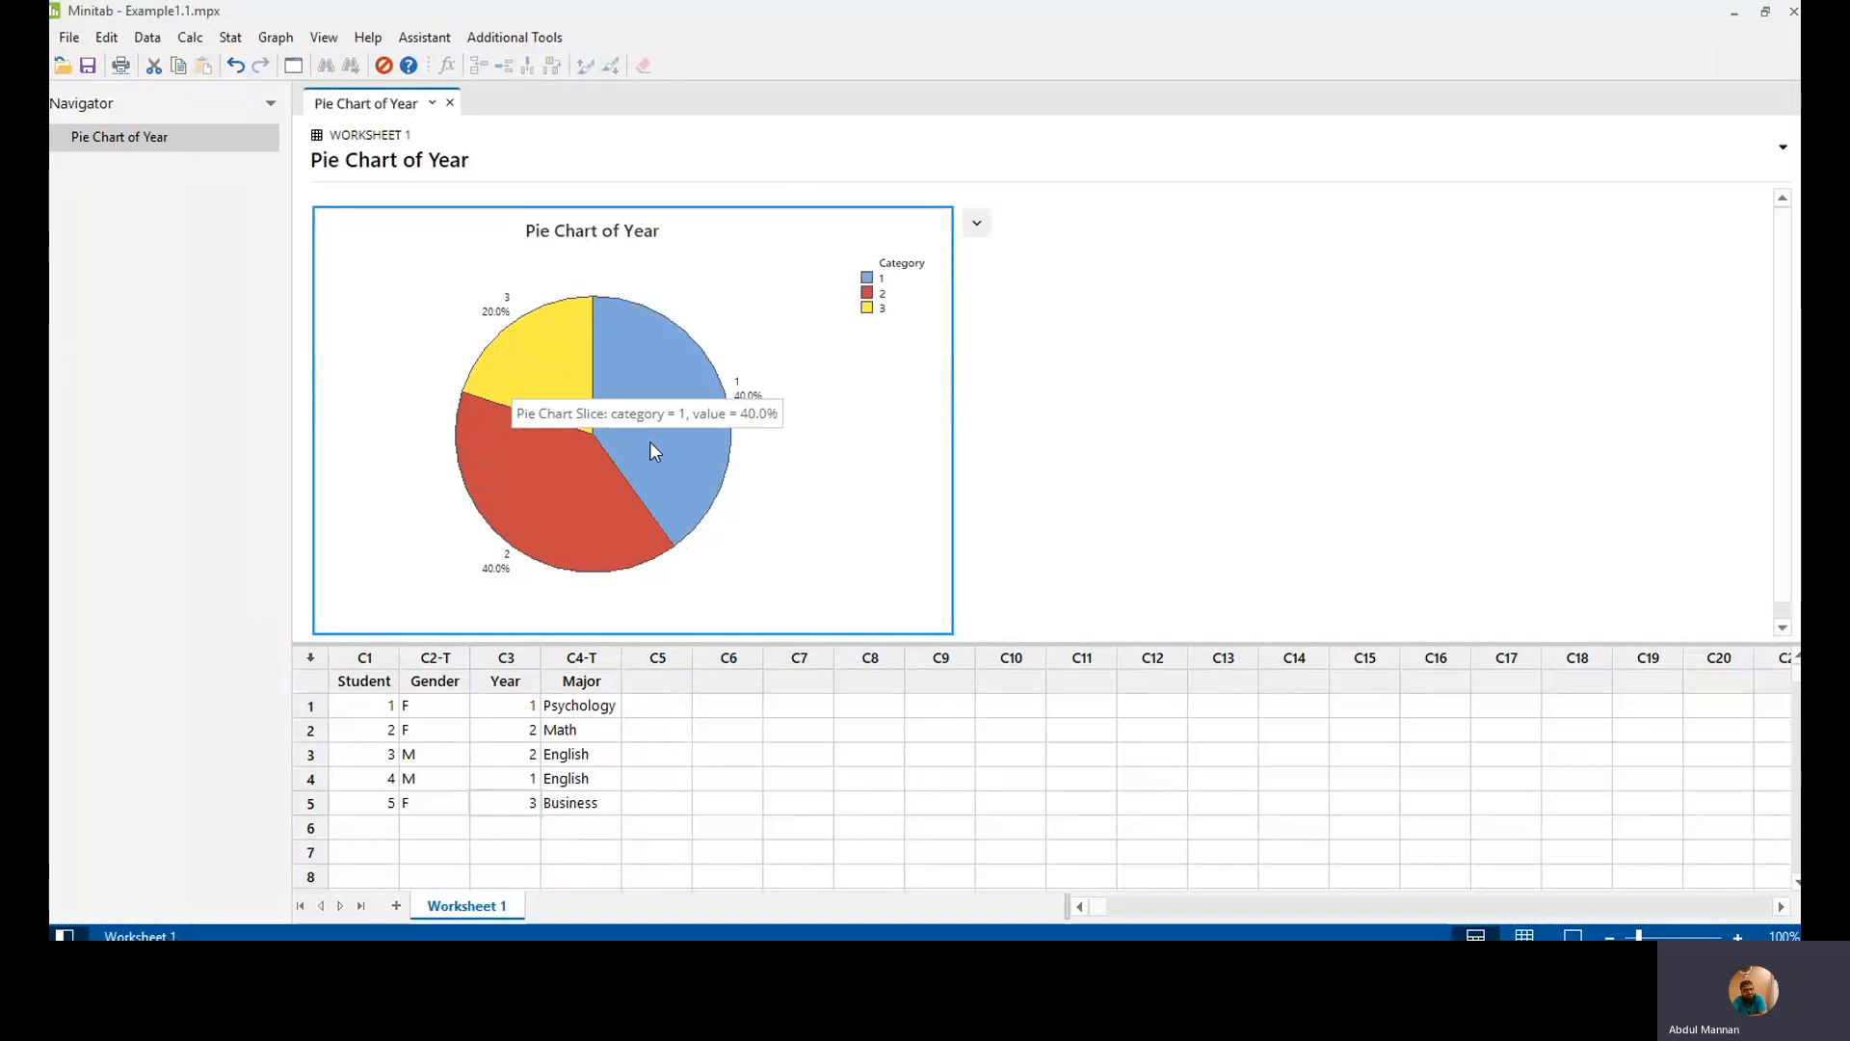
{"action": "left_click", "coordinate": [976, 223]}
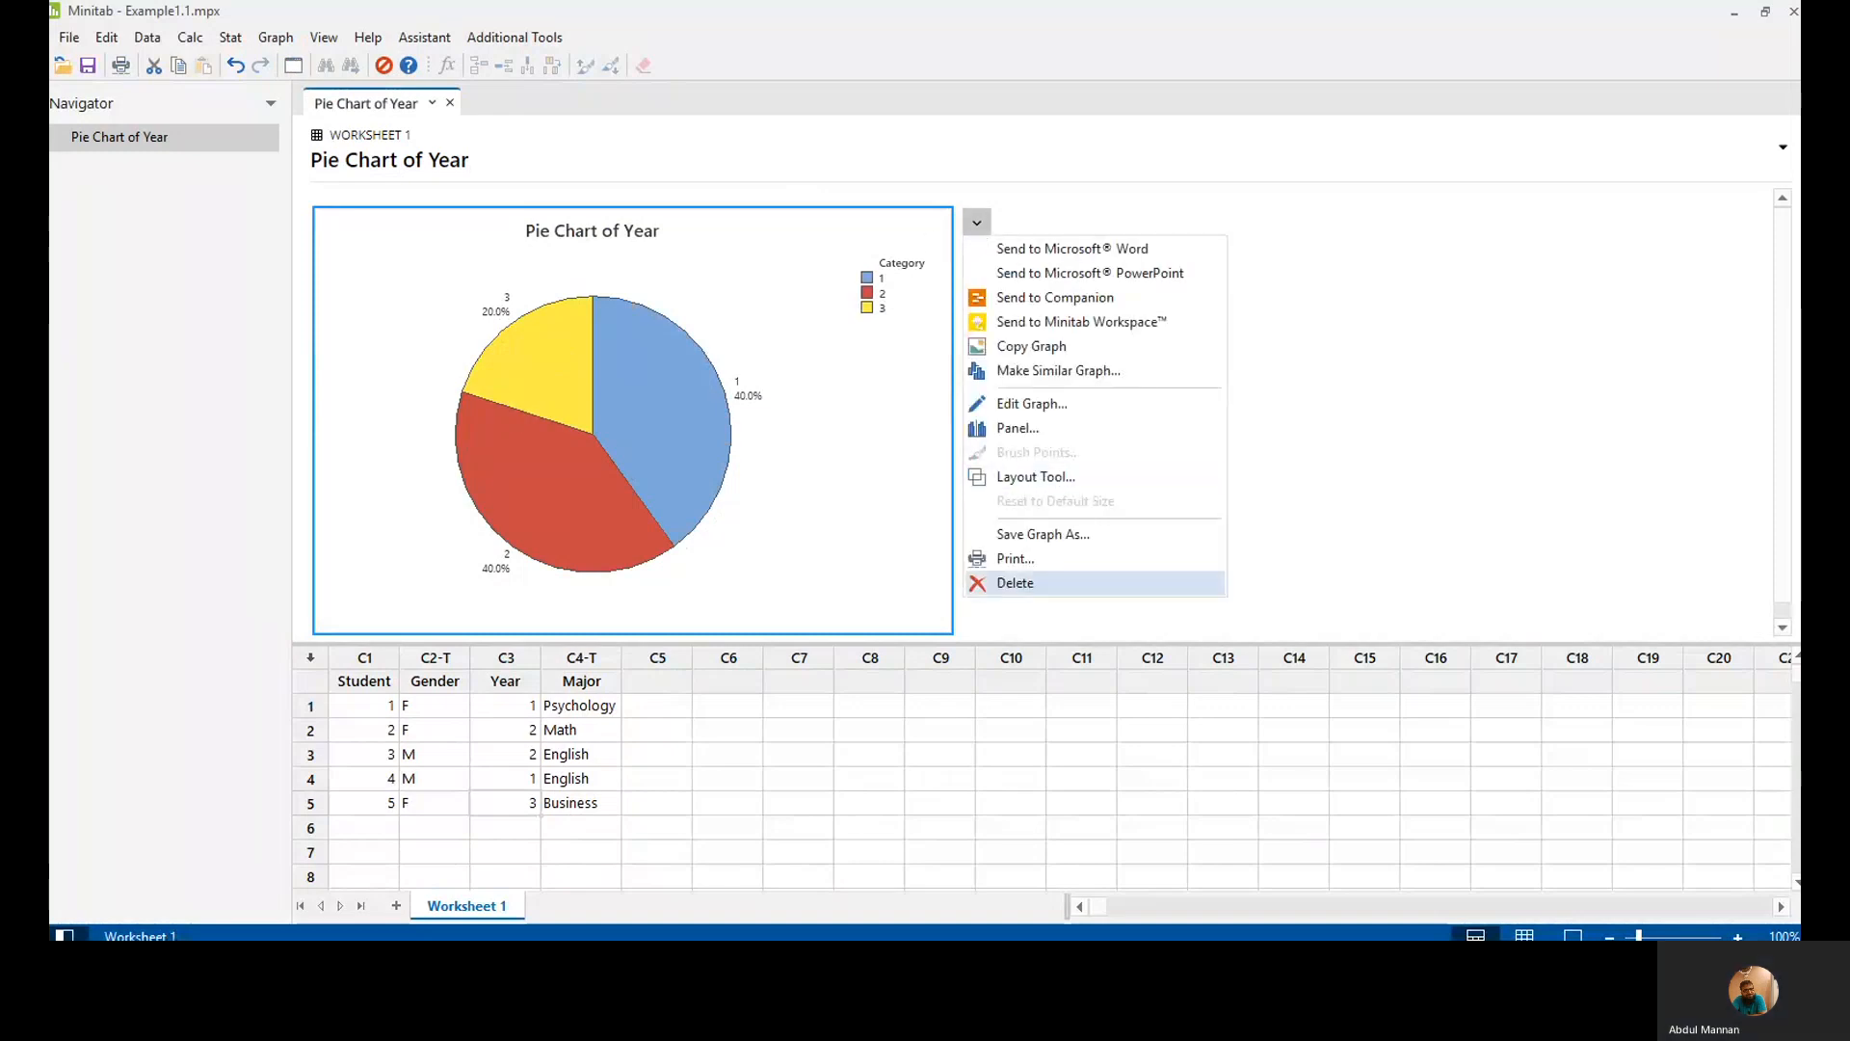
{"action": "left_click", "coordinate": [1030, 582]}
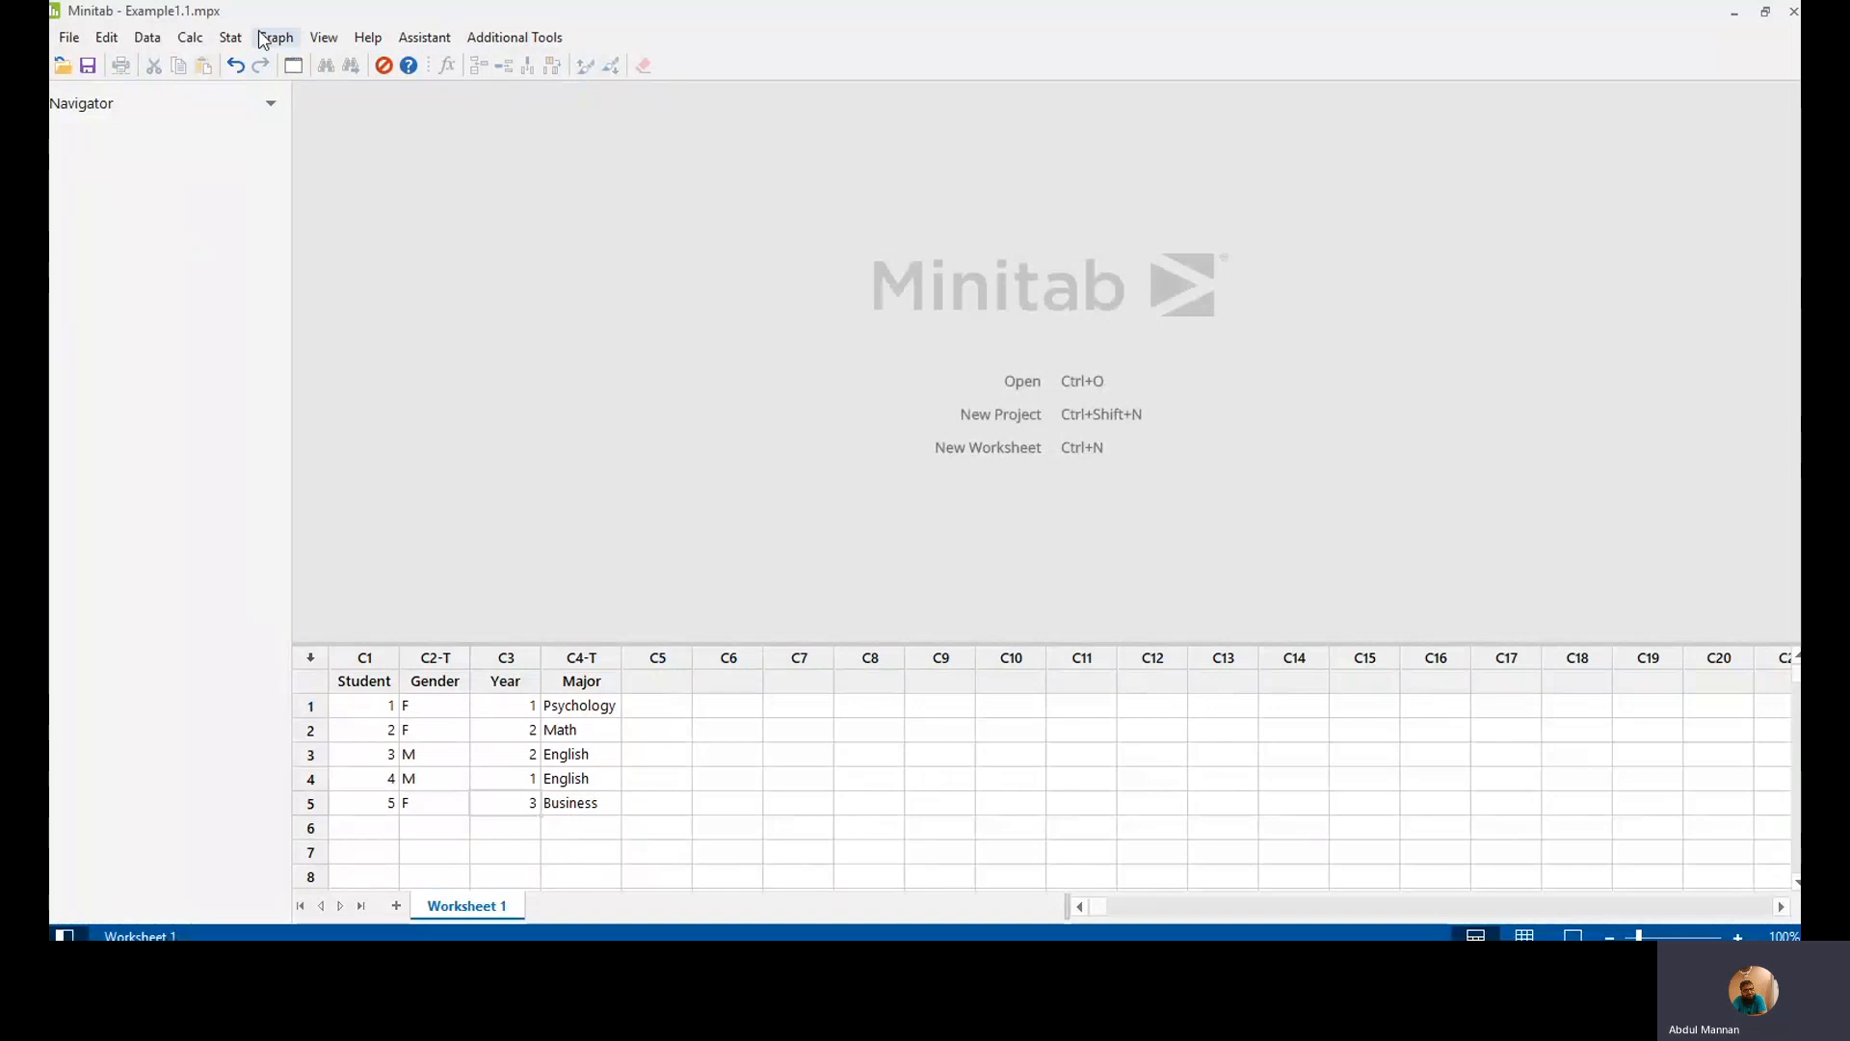
Step: Create a simple bar chart of counts of unique values with Major as the categorical variable
{"action": "left_click", "coordinate": [268, 44]}
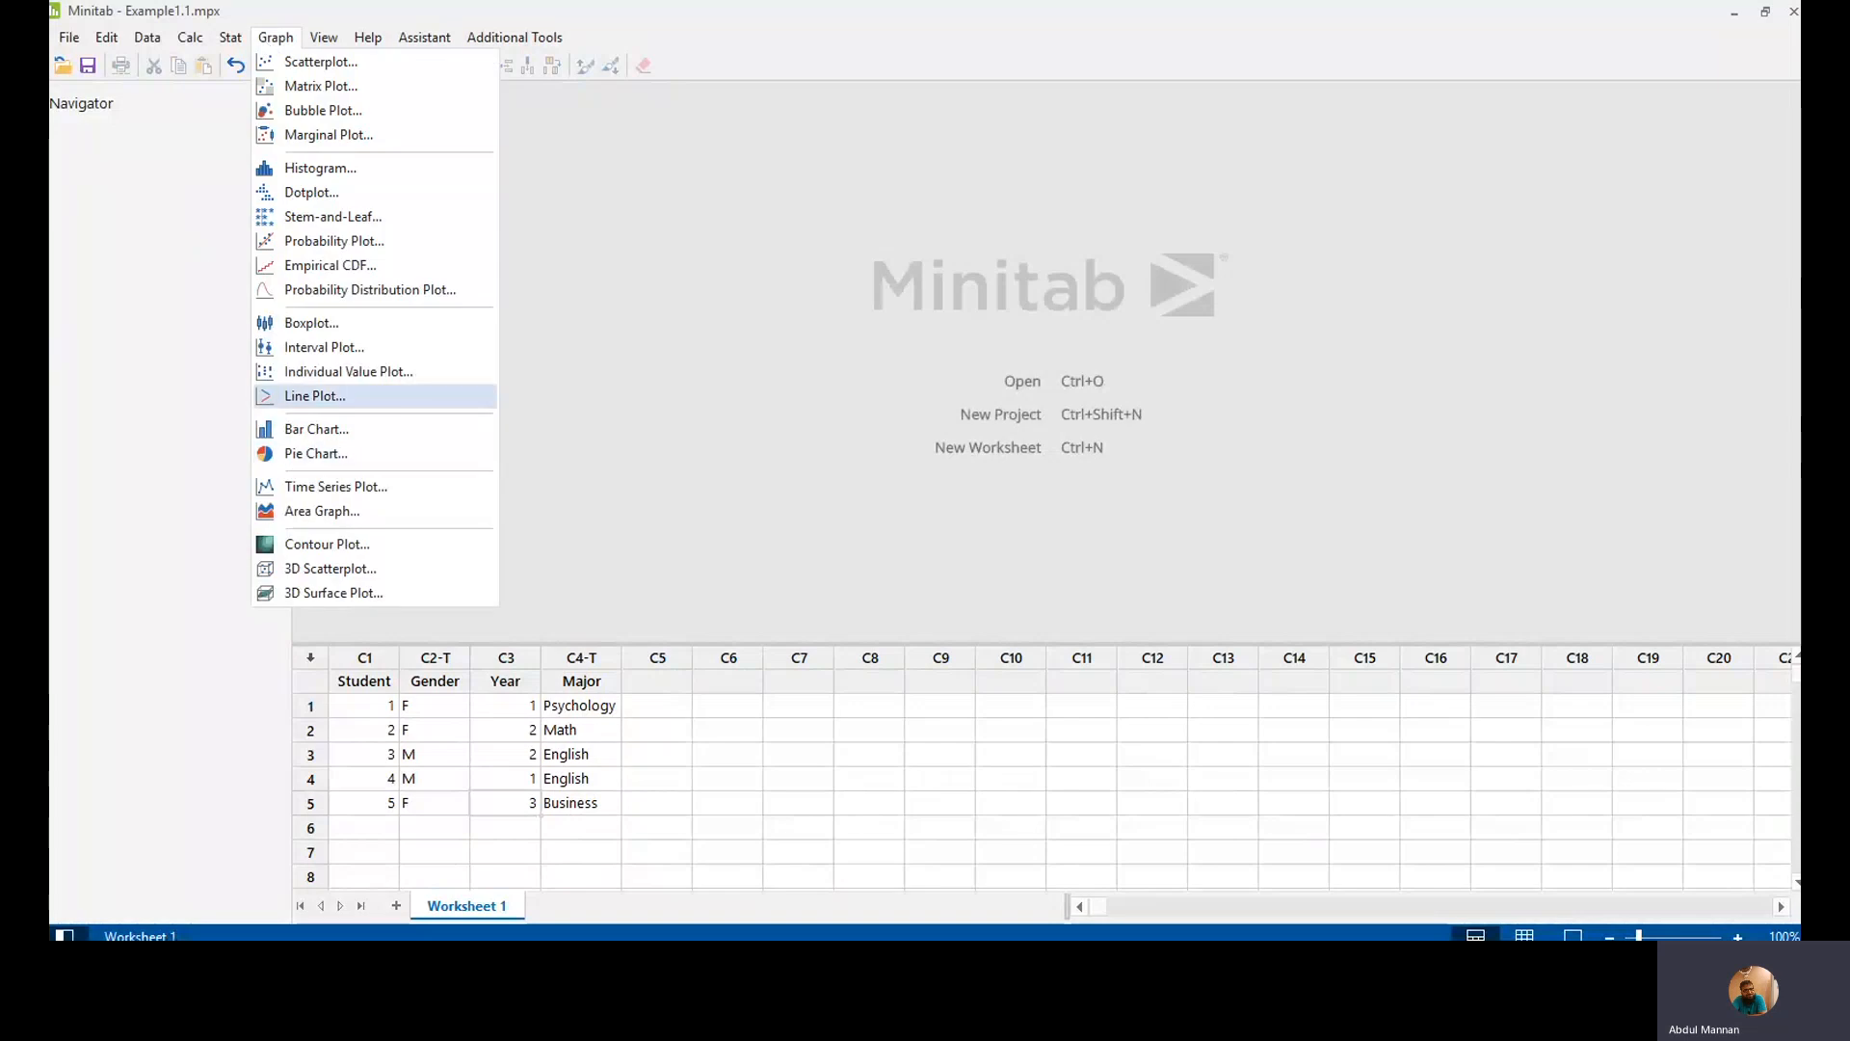
{"action": "left_click", "coordinate": [396, 429]}
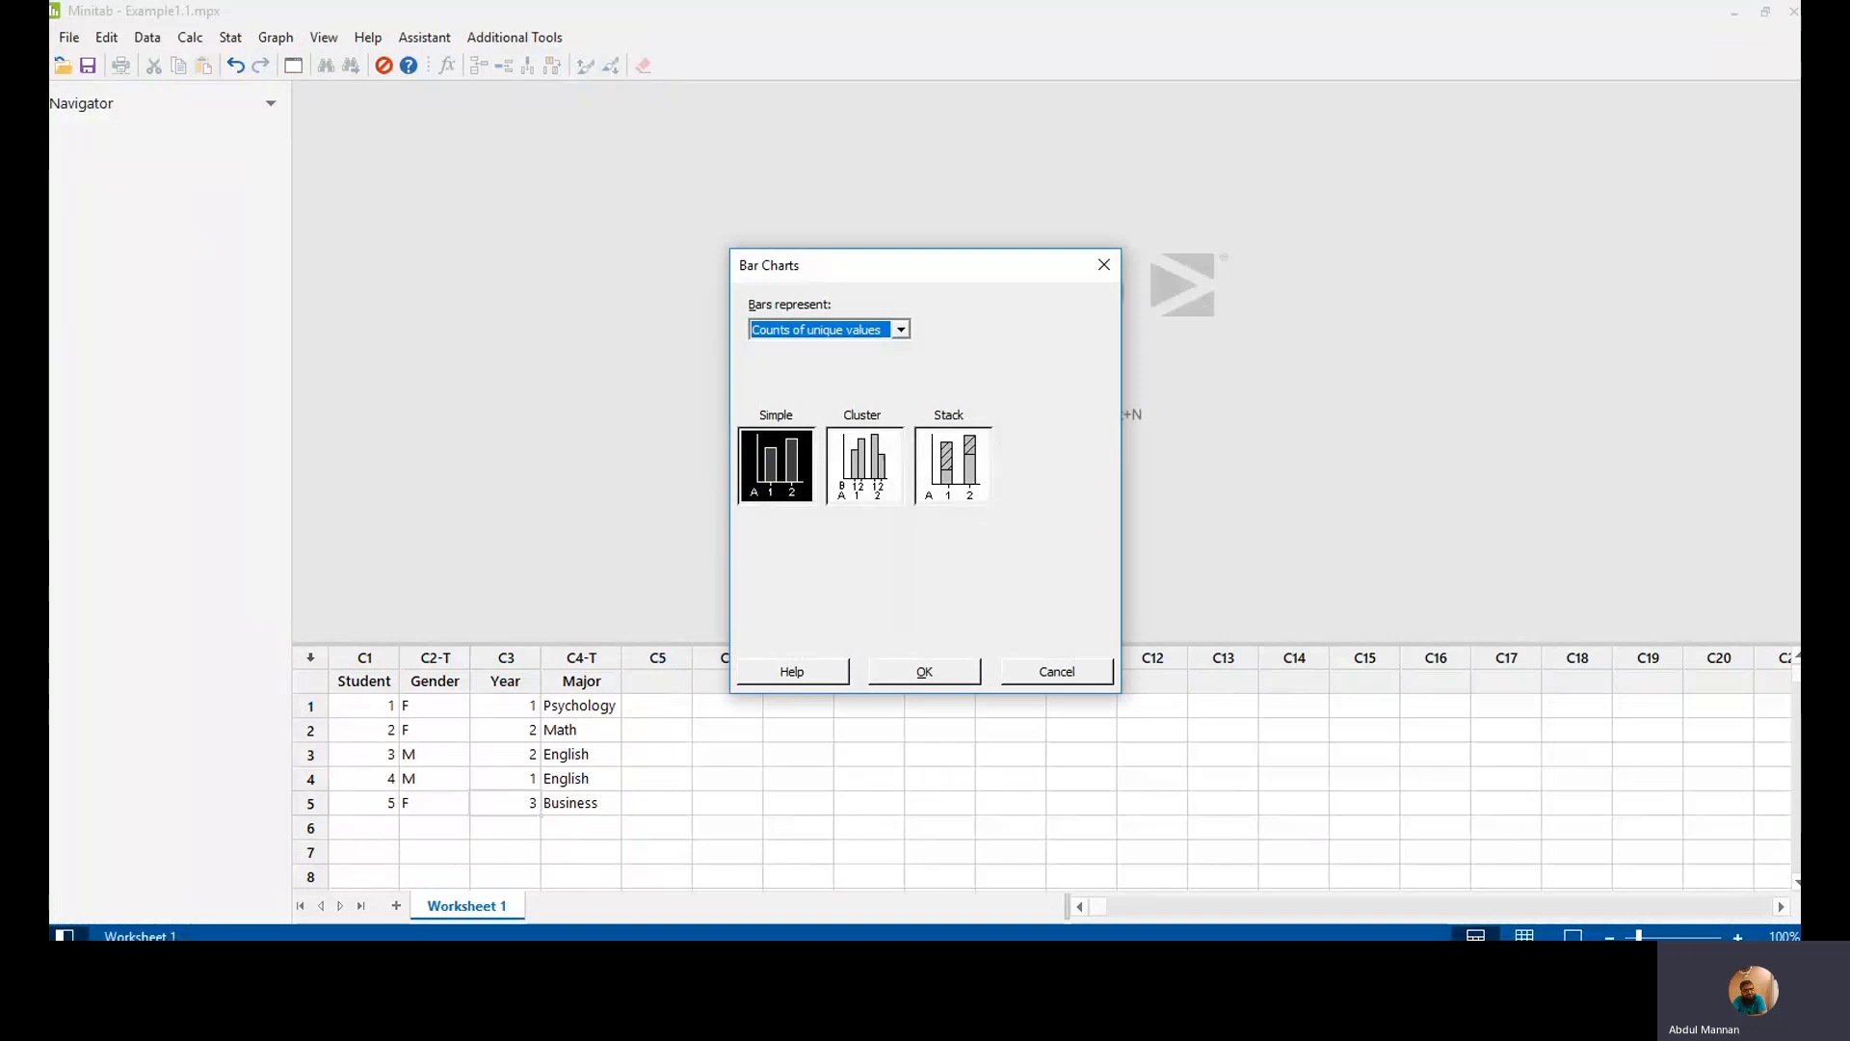
{"action": "left_click", "coordinate": [924, 671]}
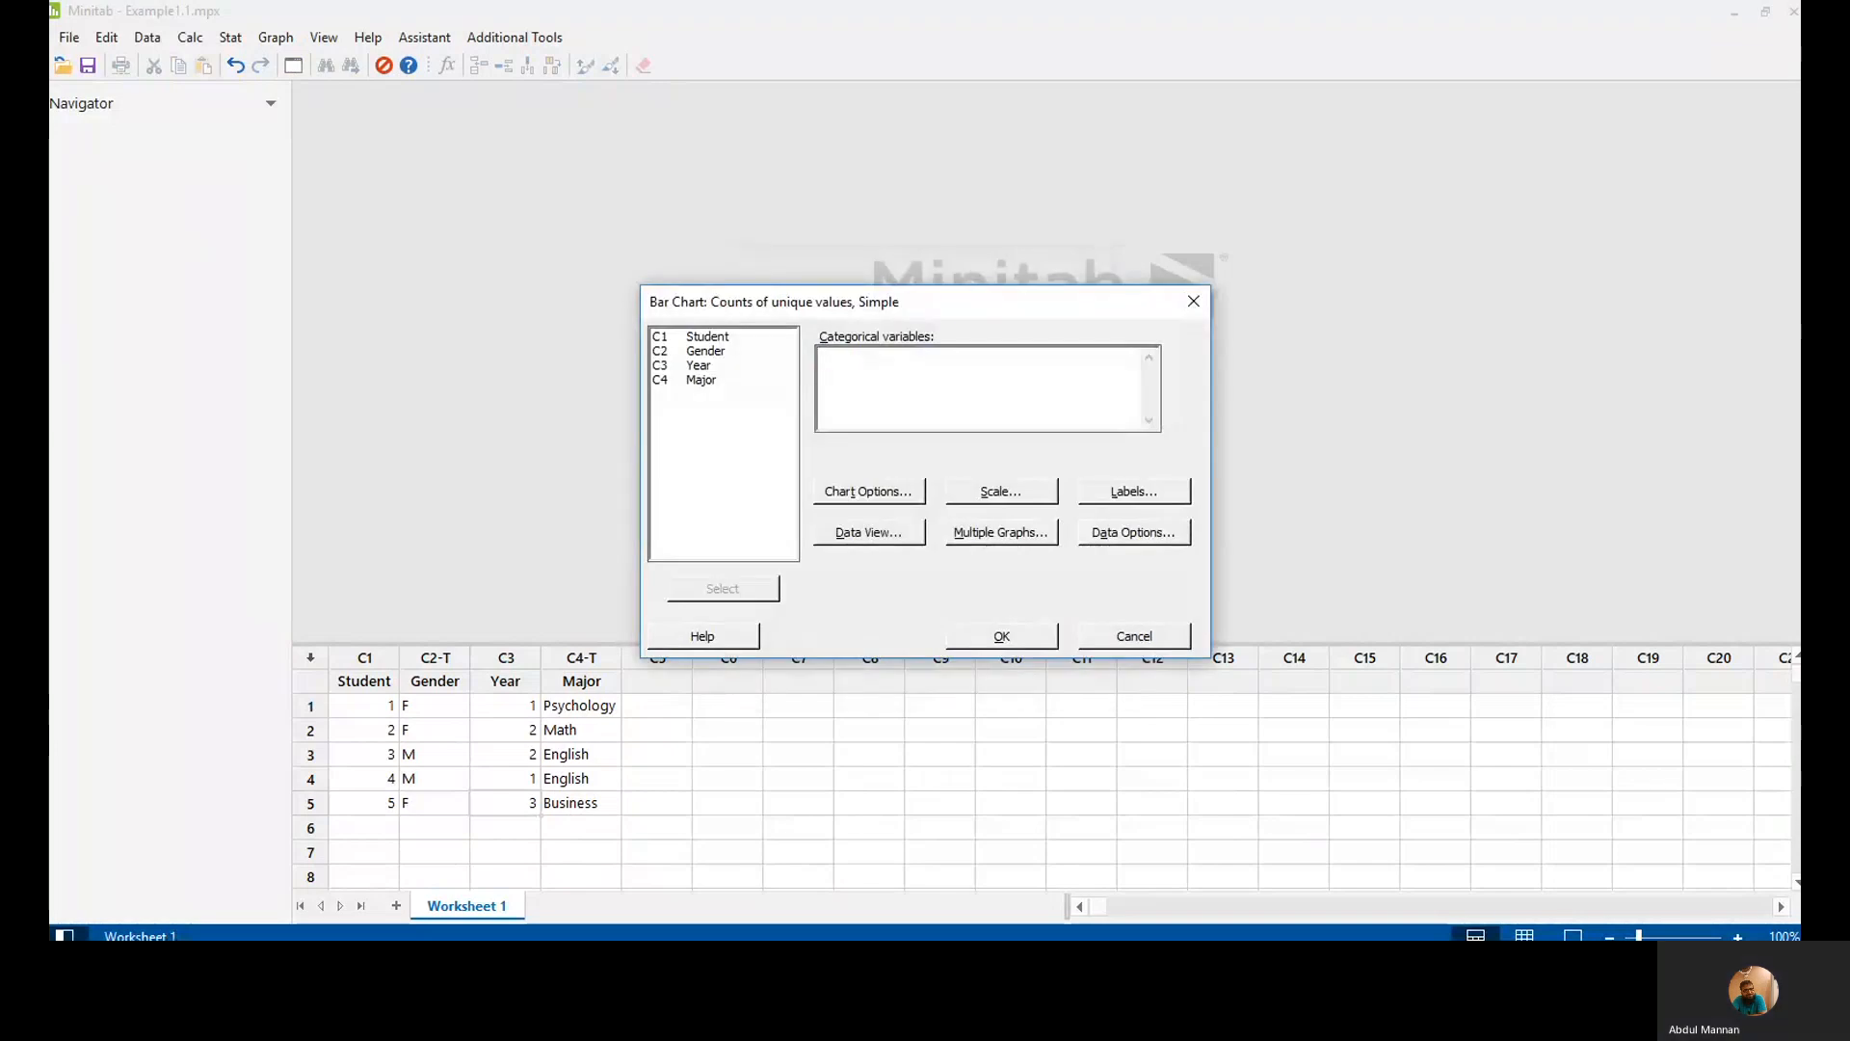
{"action": "left_click", "coordinate": [701, 380]}
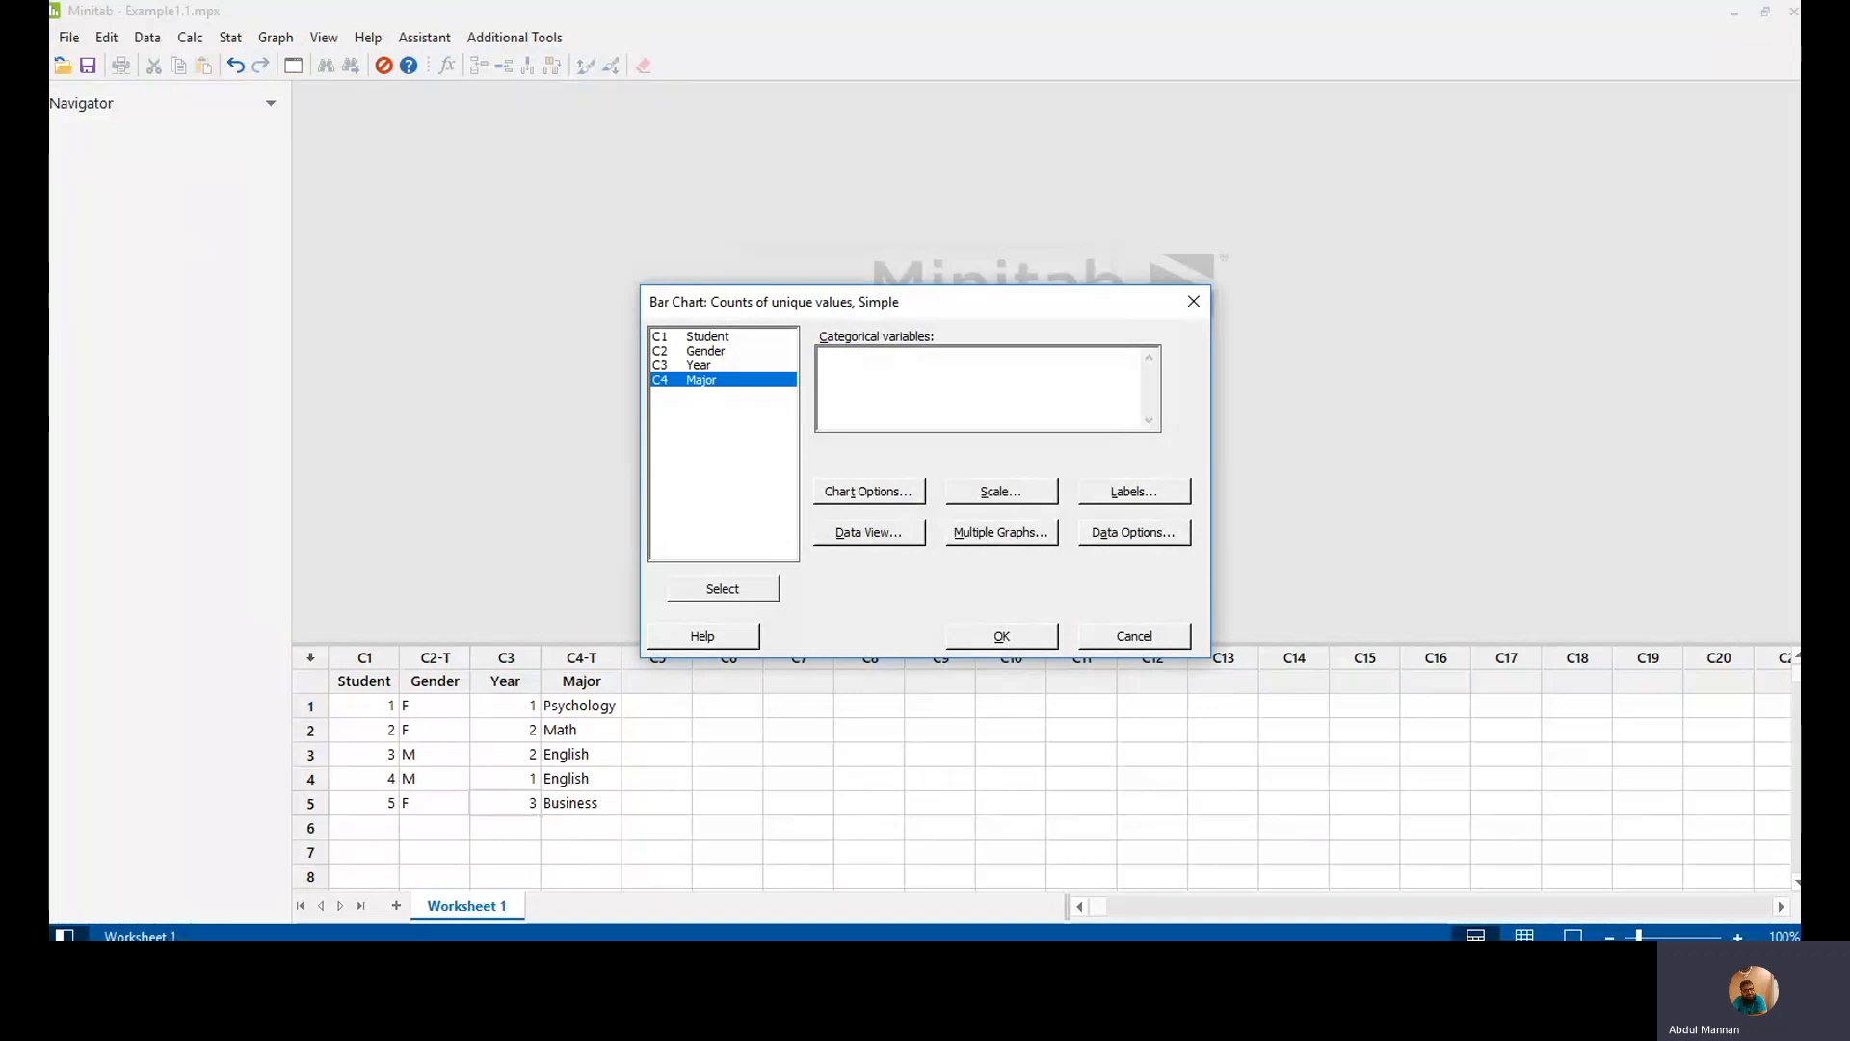
{"action": "left_click", "coordinate": [722, 589]}
{"action": "left_click", "coordinate": [1002, 636]}
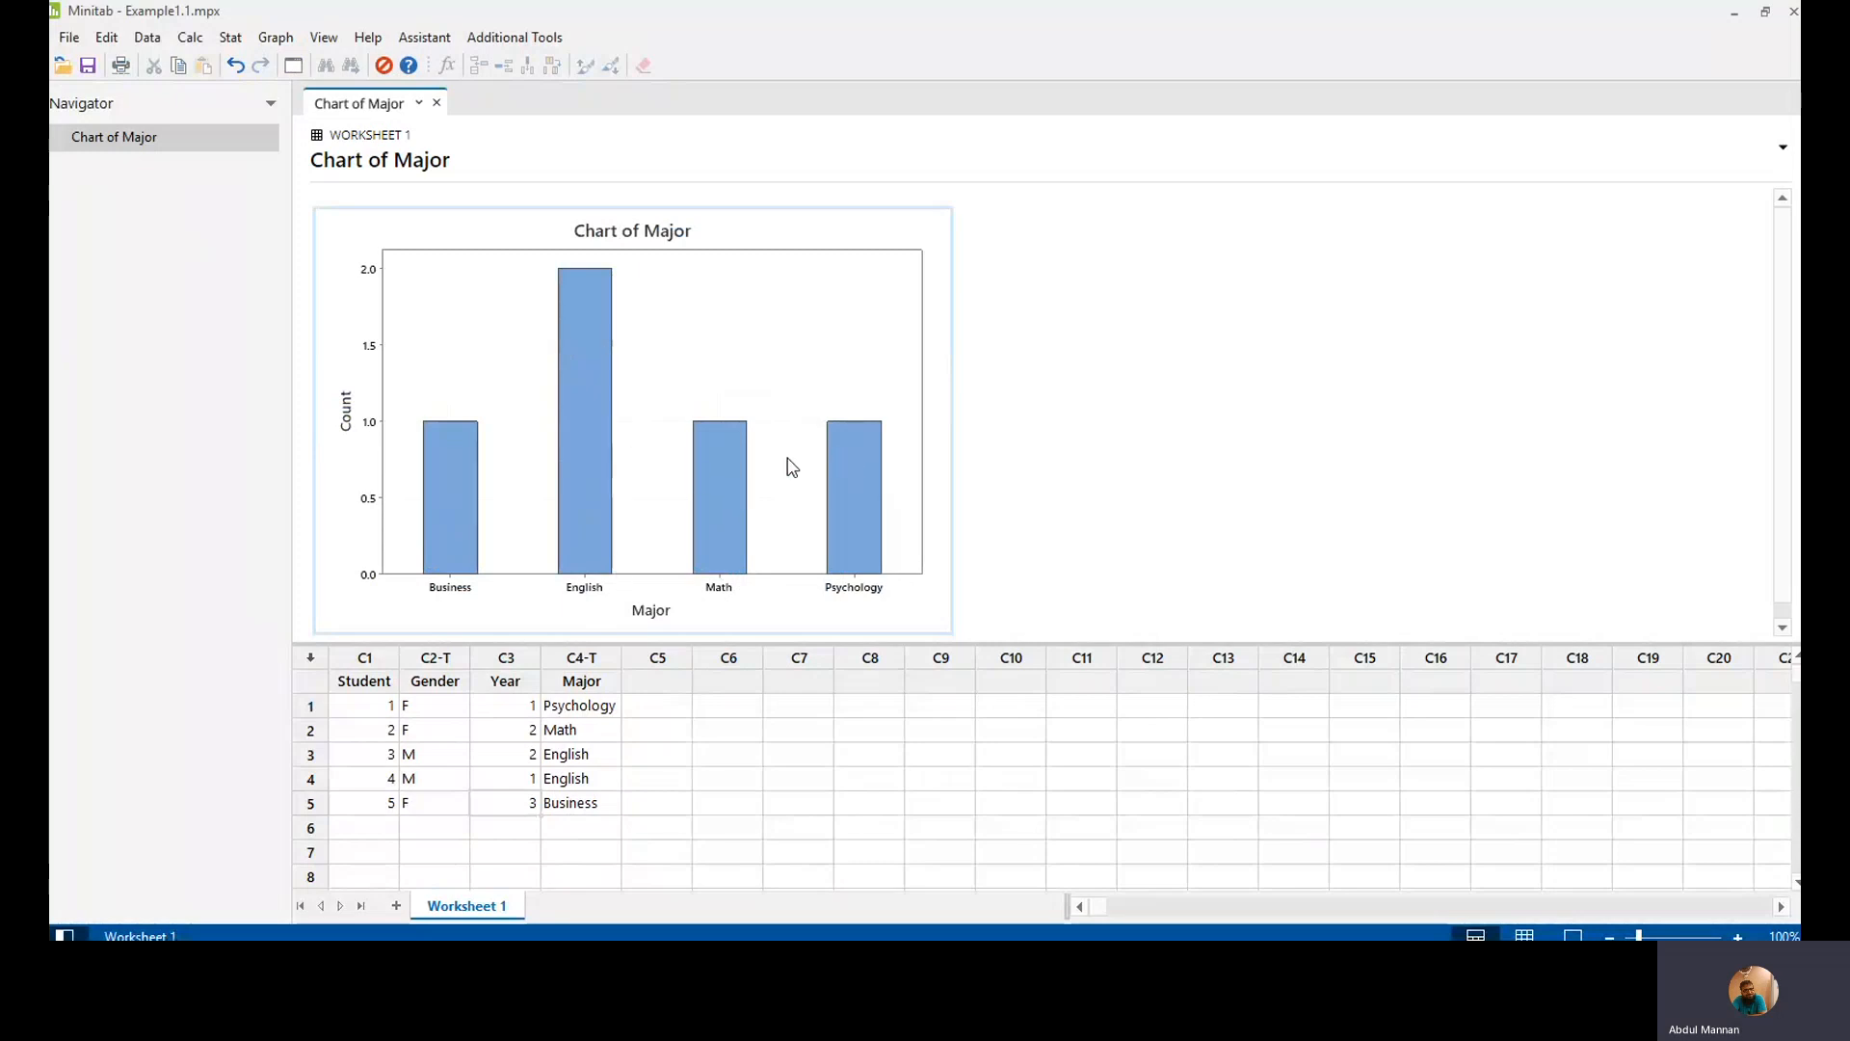
Step: Inspect the Math bar in the Major bar chart, and delete the chart
{"action": "mouse_move", "coordinate": [732, 460]}
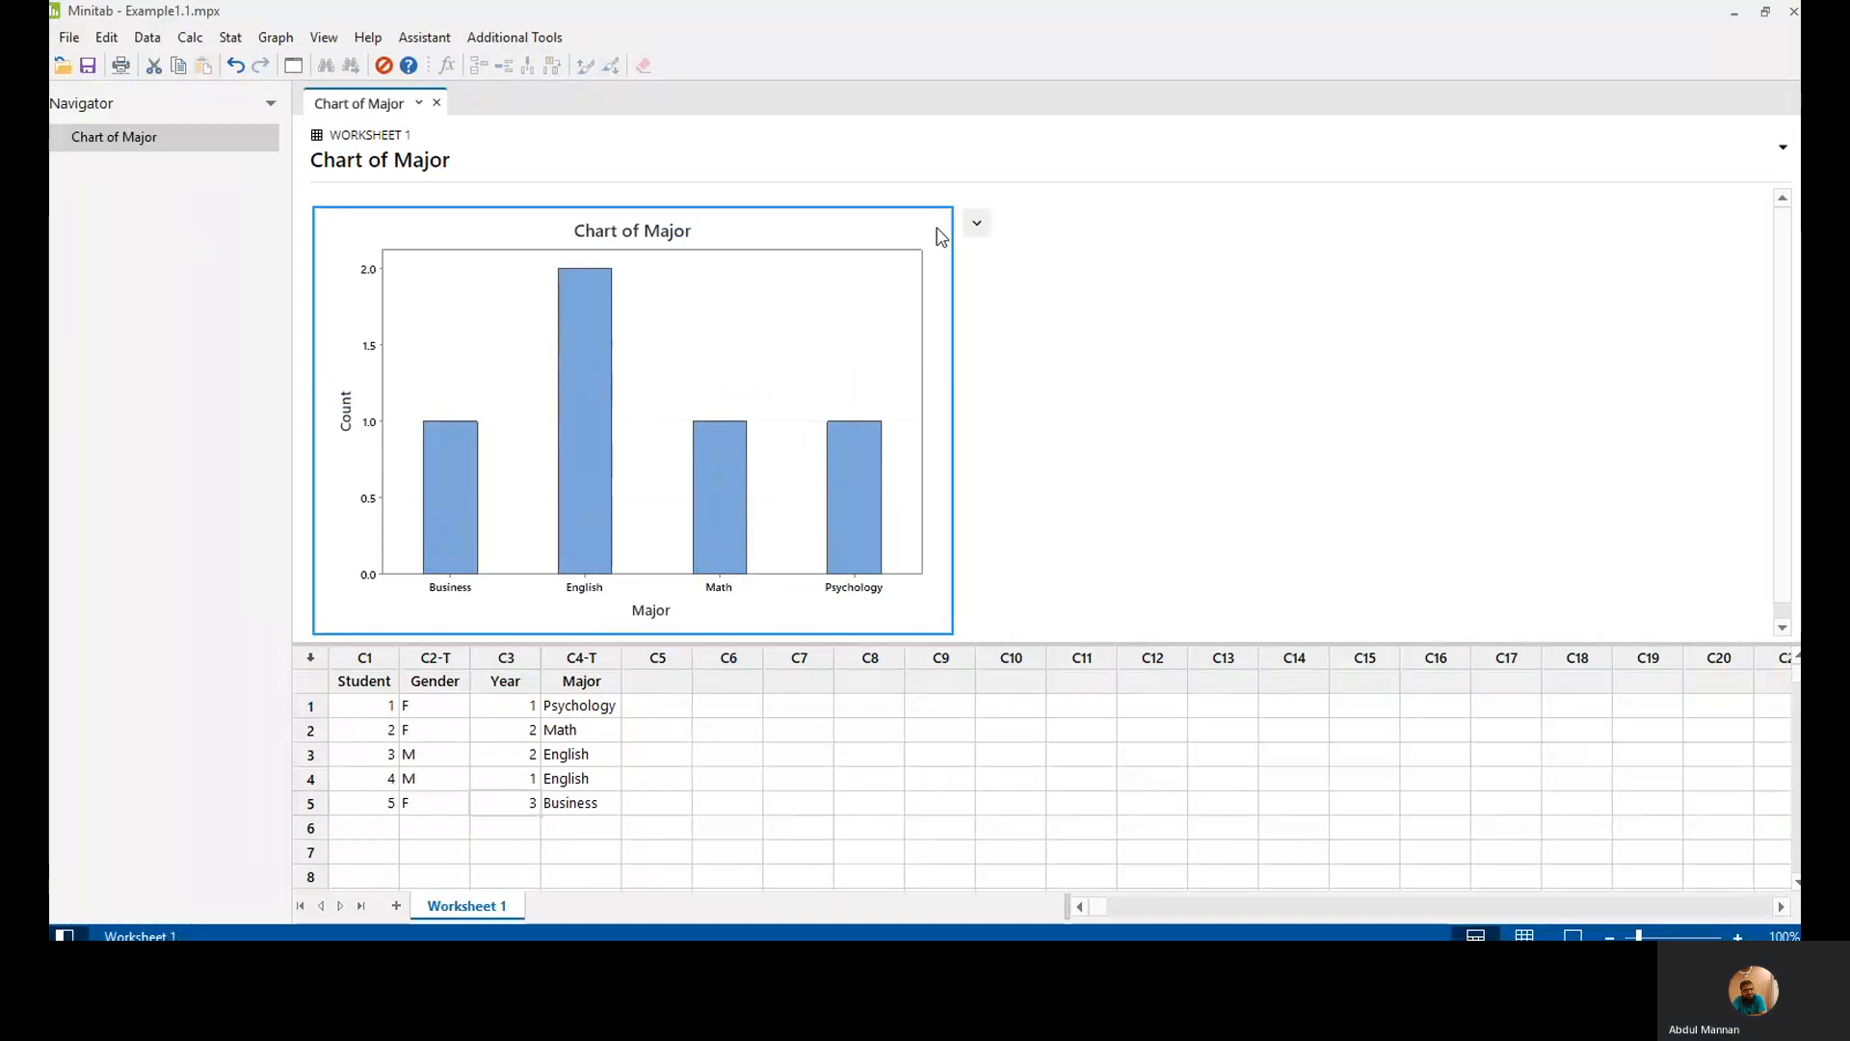
{"action": "left_click", "coordinate": [976, 221]}
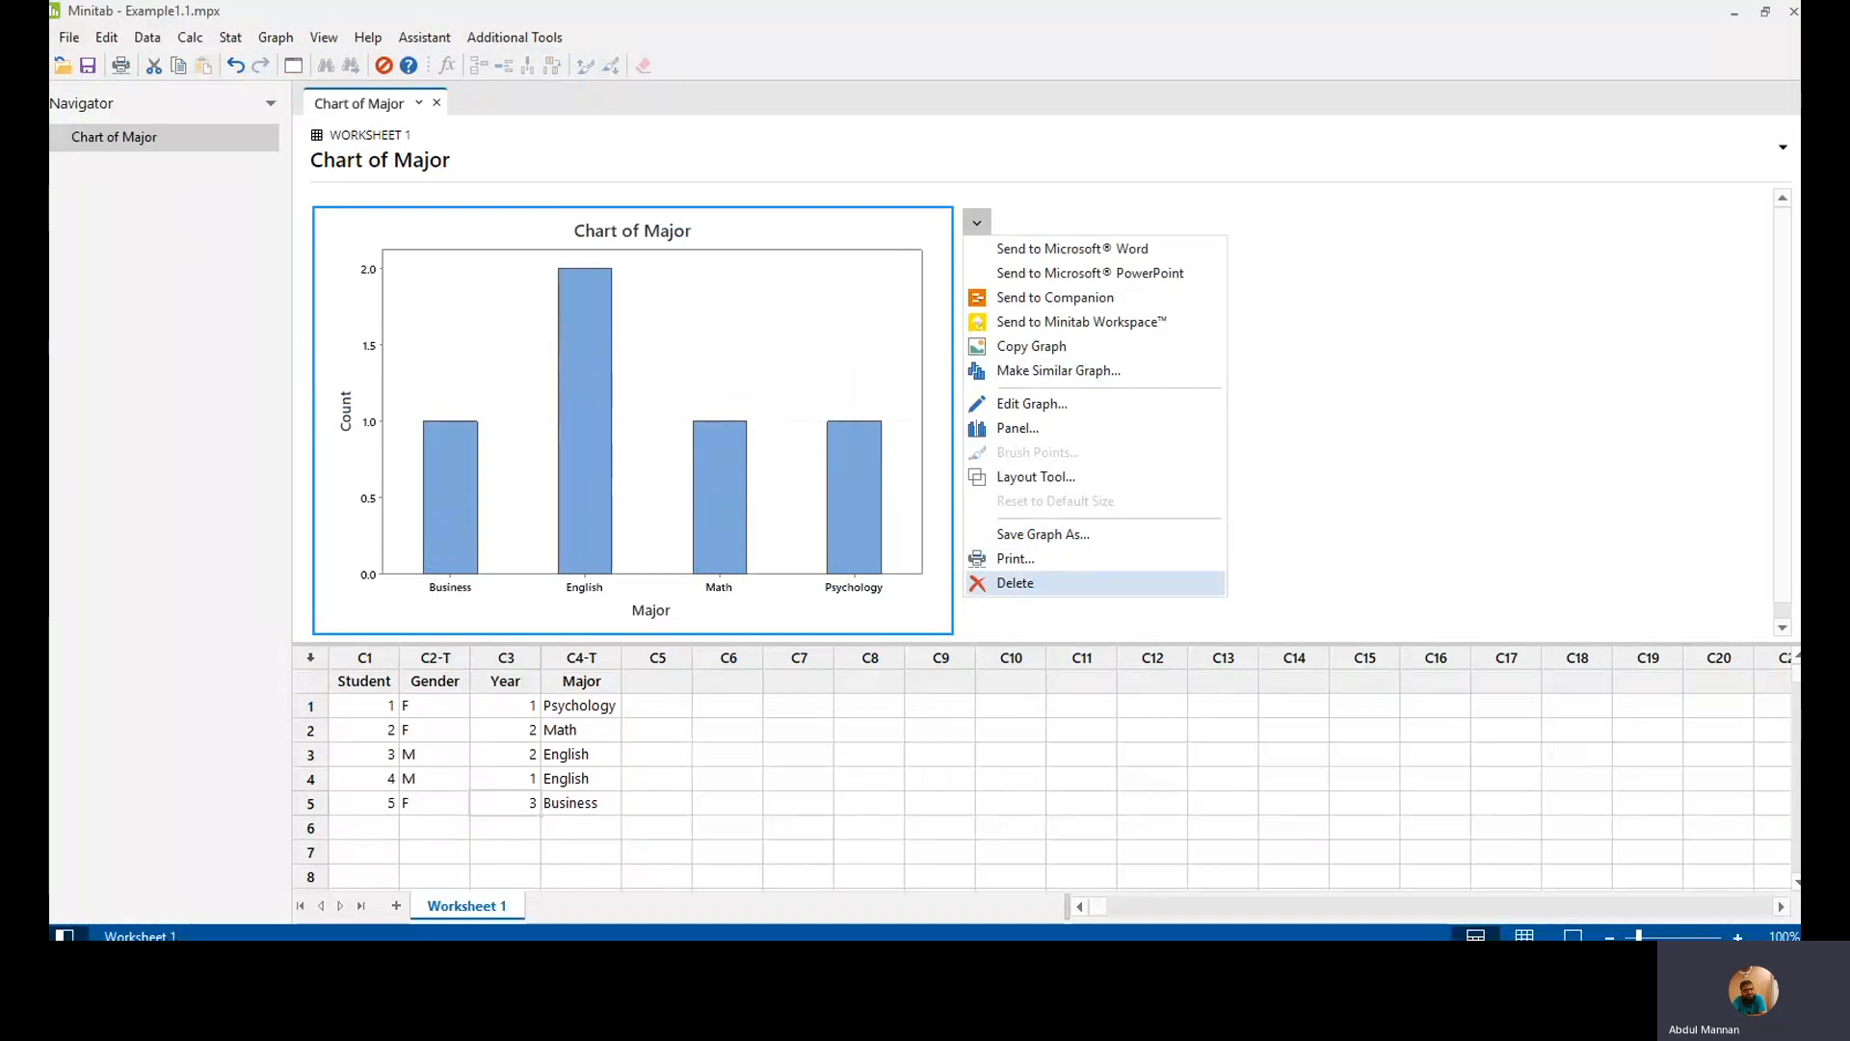
{"action": "left_click", "coordinate": [1014, 582]}
Step: Create a pie chart of counts of unique values, replacing Year with Major as the categorical variable
{"action": "left_click", "coordinate": [274, 38]}
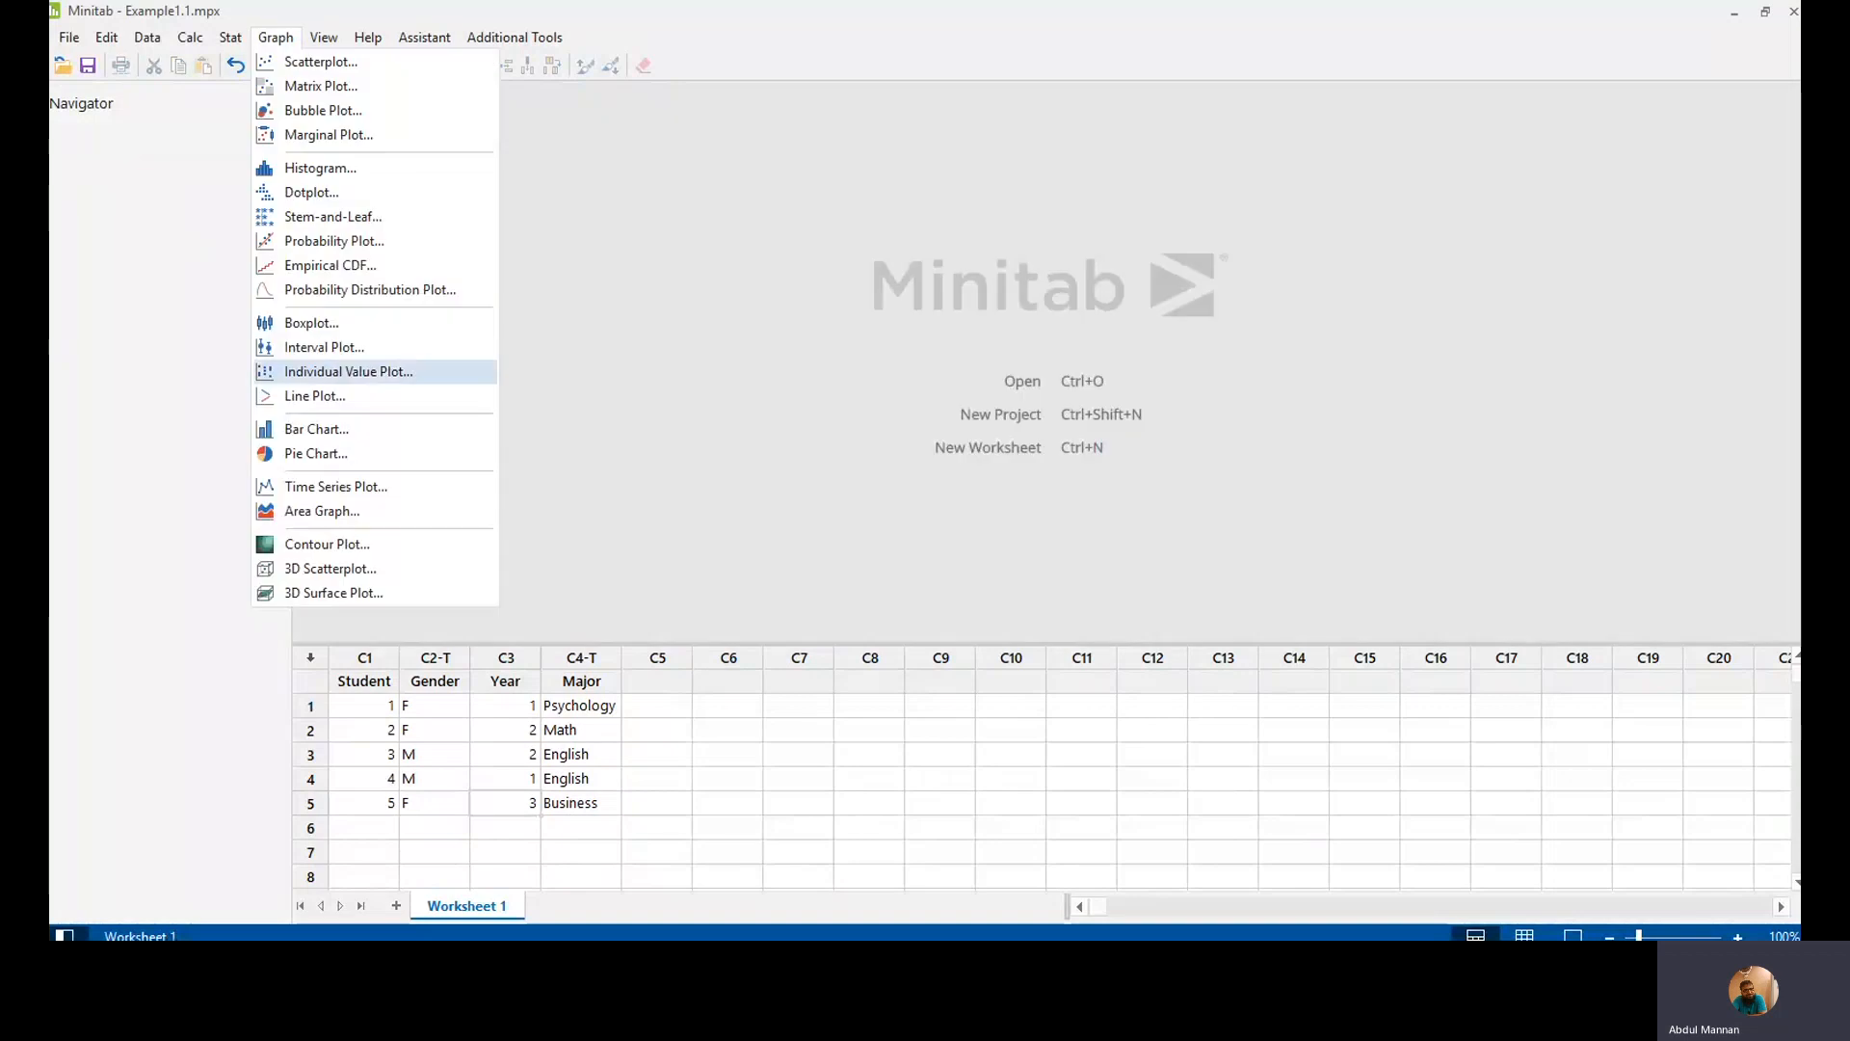
{"action": "left_click", "coordinate": [414, 457]}
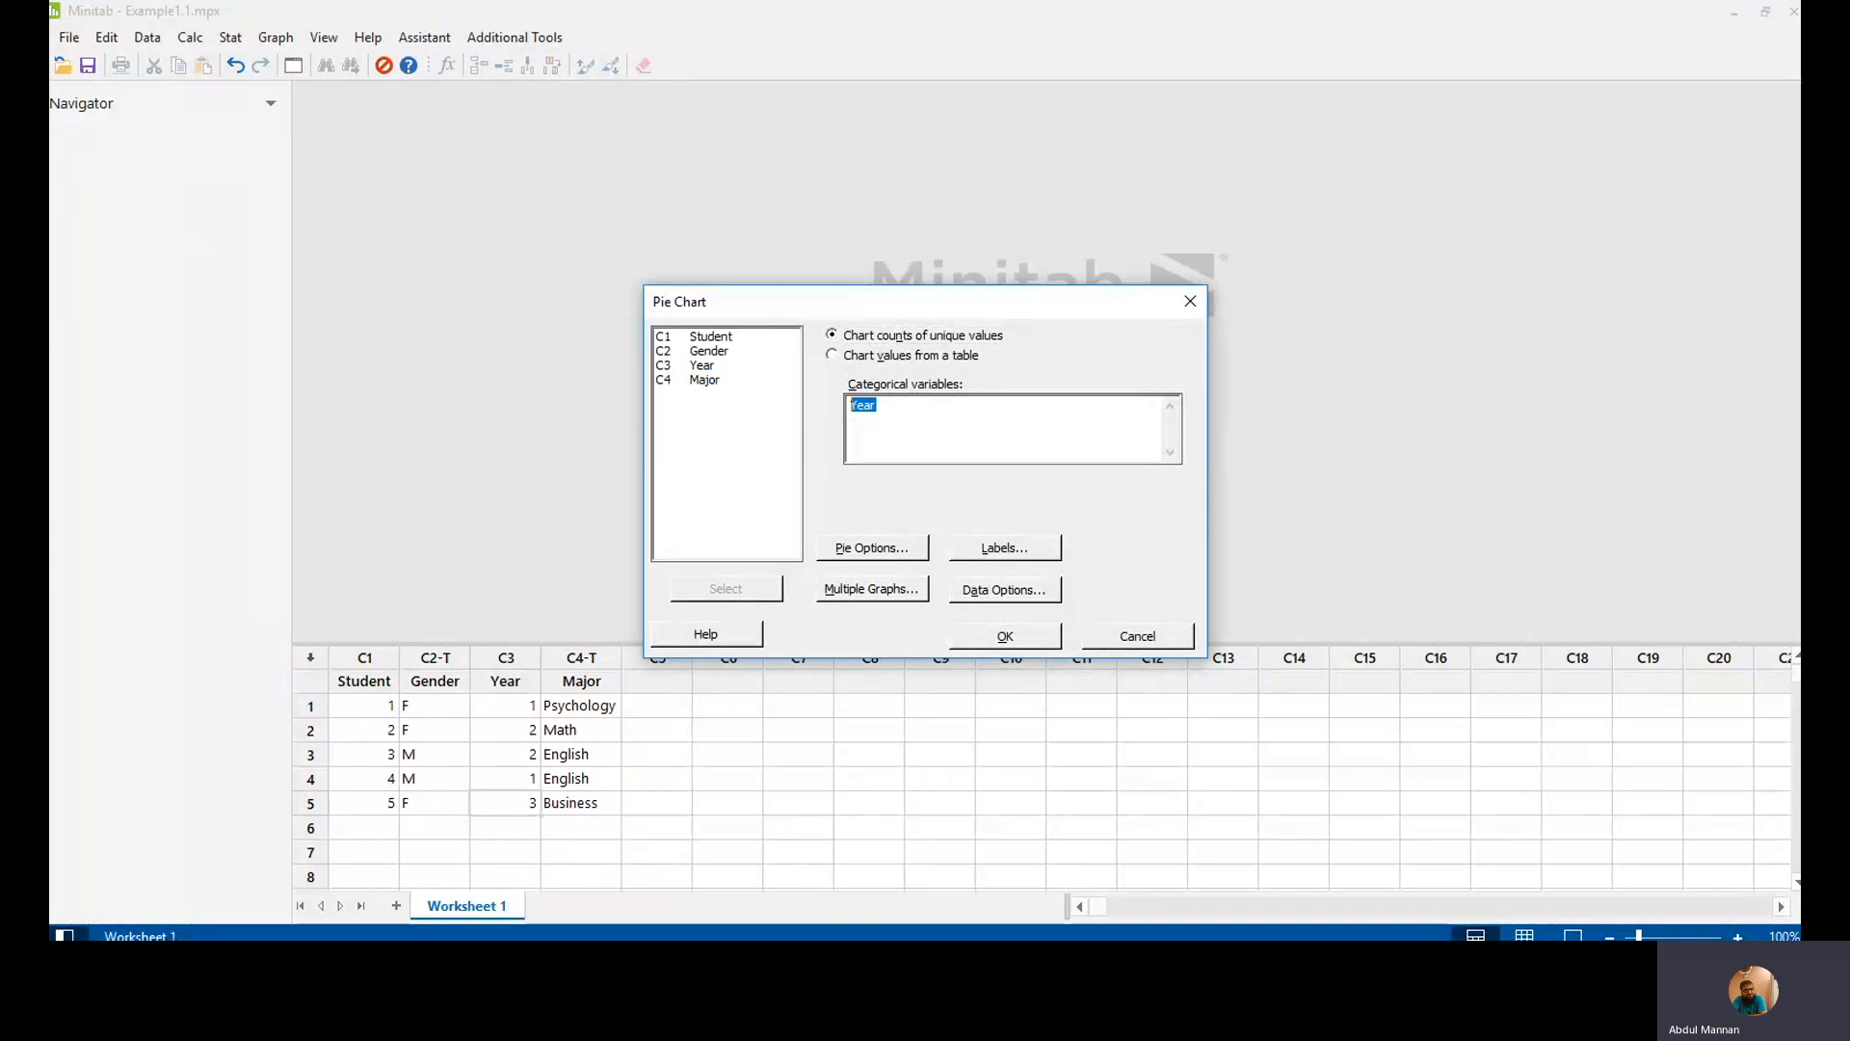
{"action": "key", "text": "BackSpace"}
{"action": "left_click", "coordinate": [704, 380]}
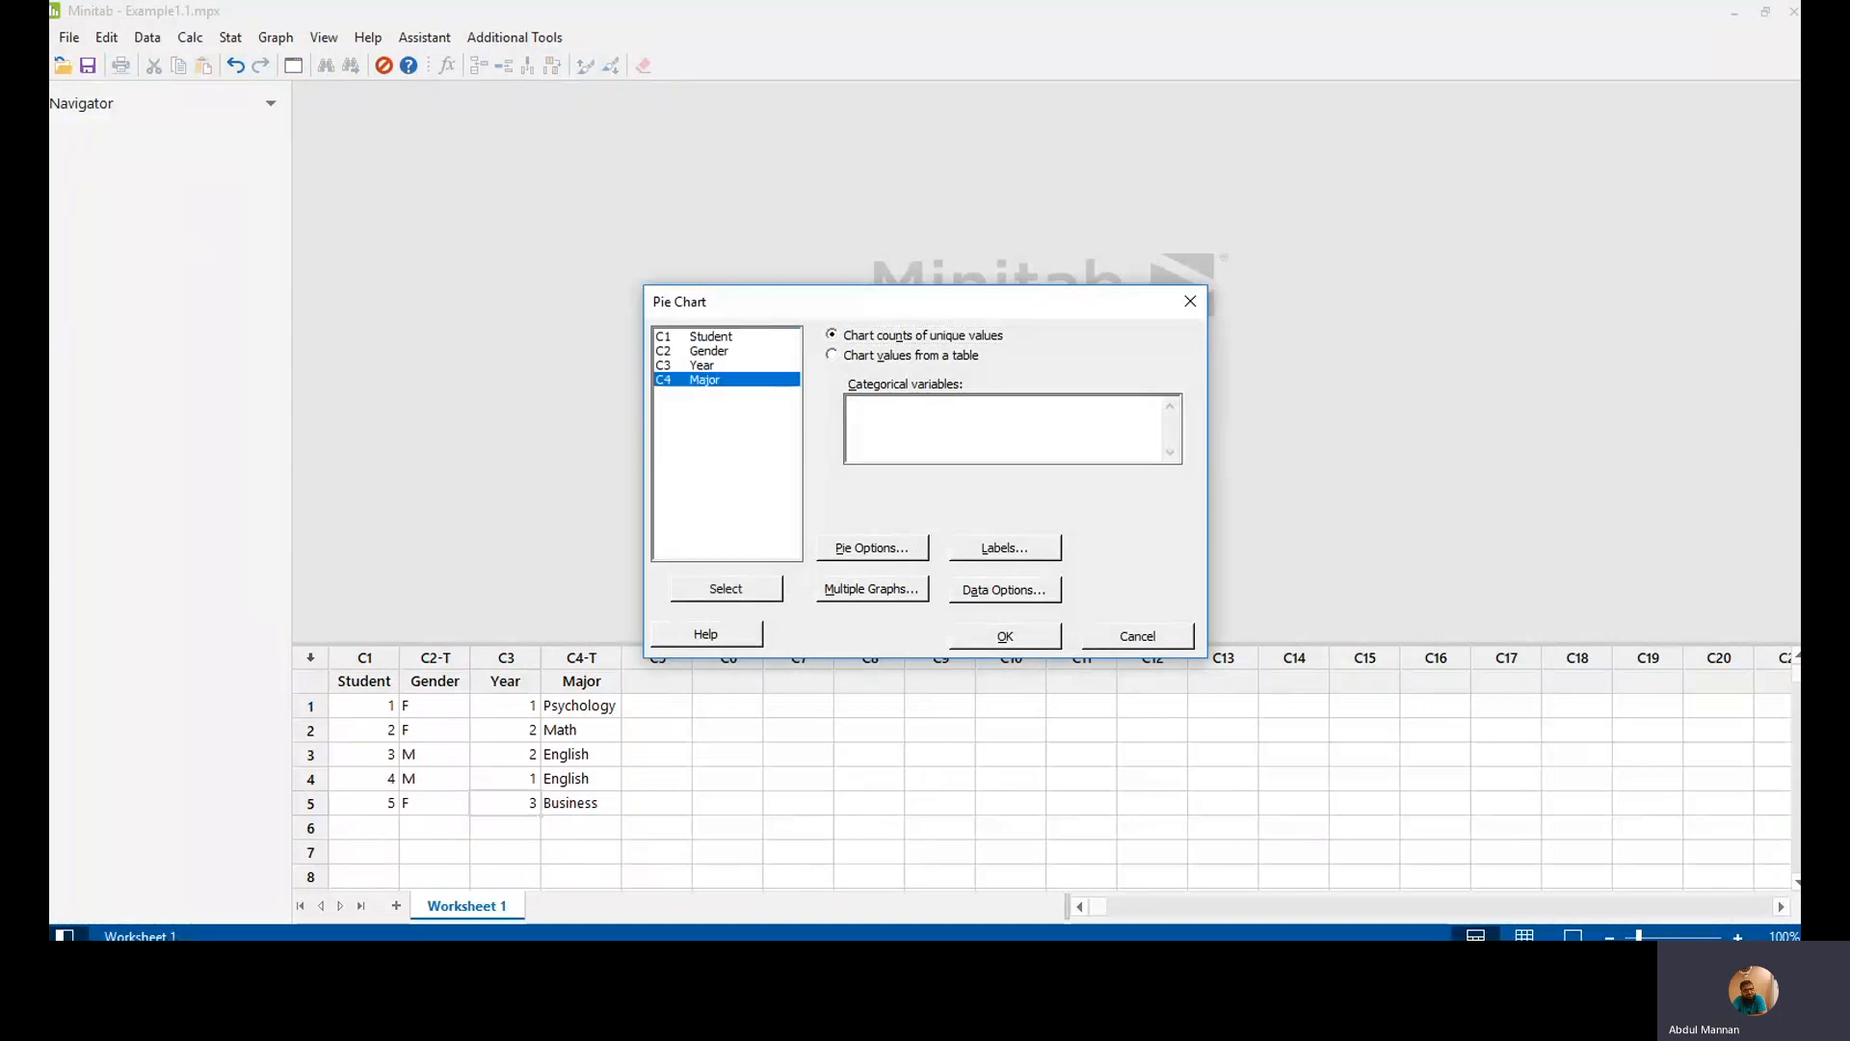
{"action": "left_click", "coordinate": [726, 589]}
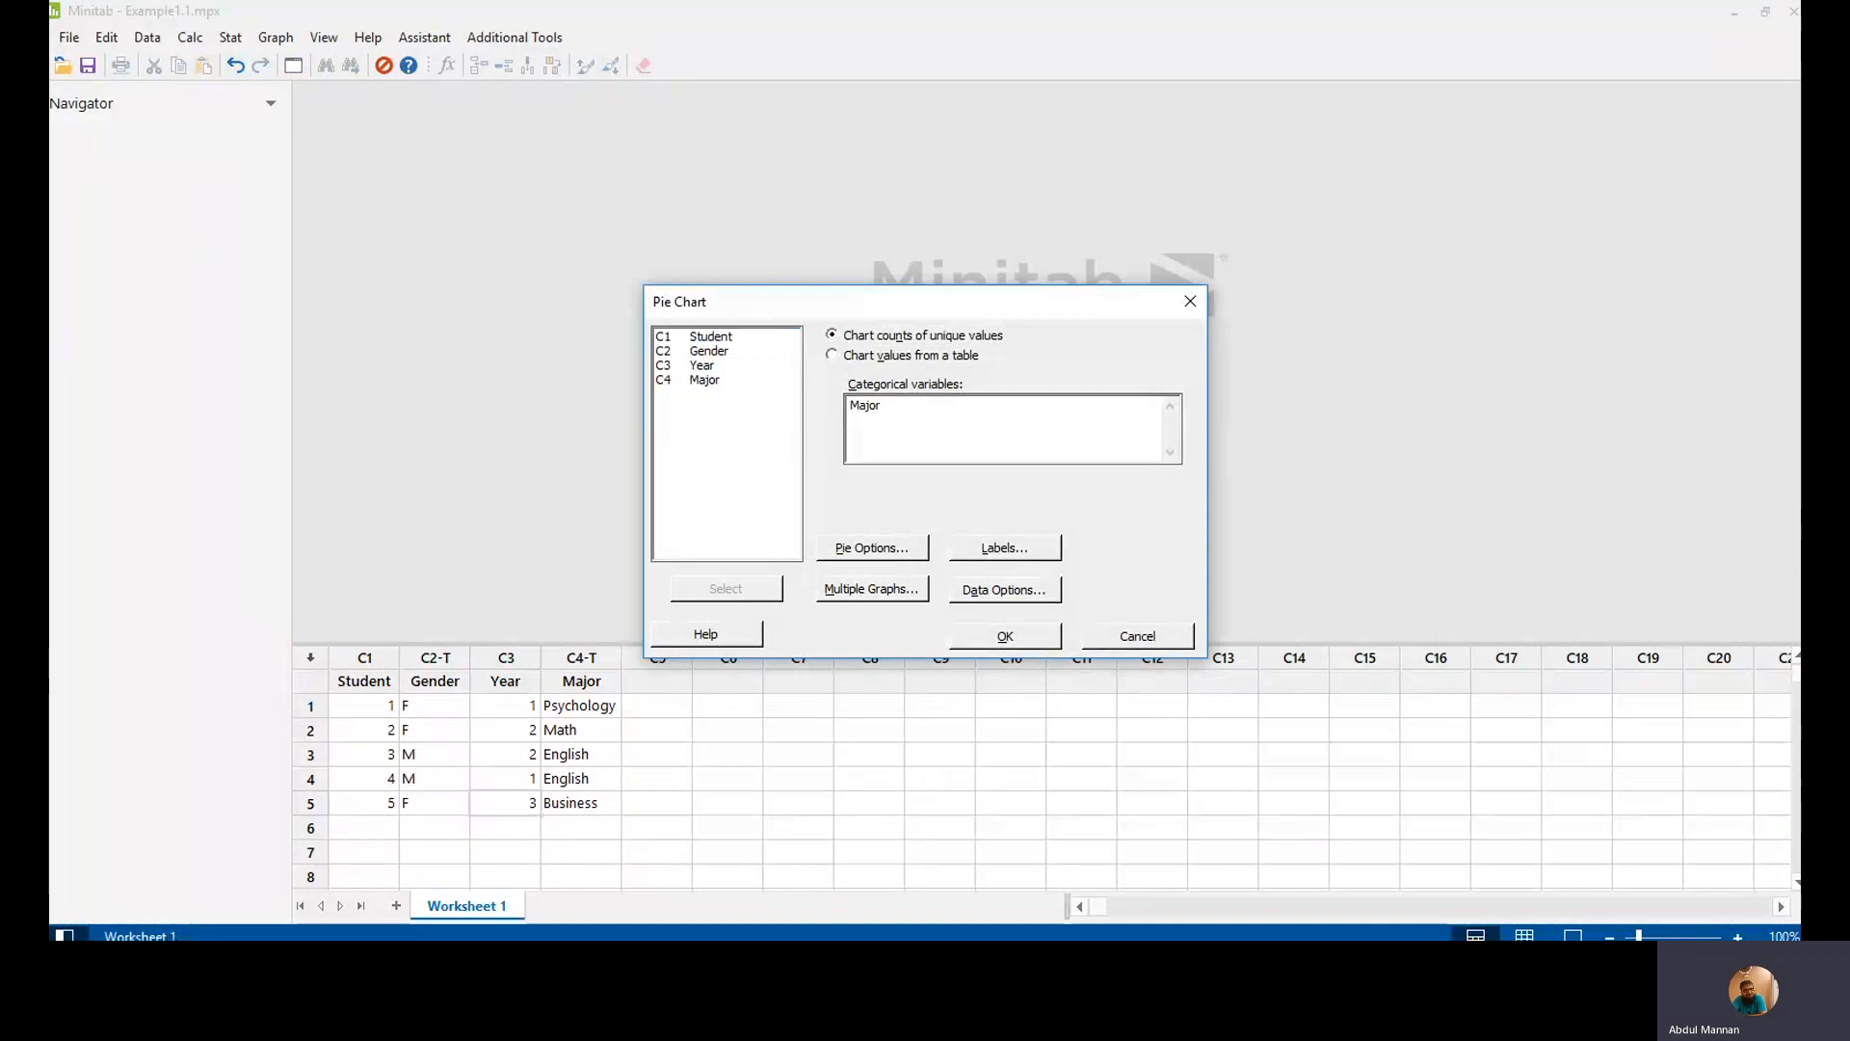
{"action": "left_click", "coordinate": [1005, 636]}
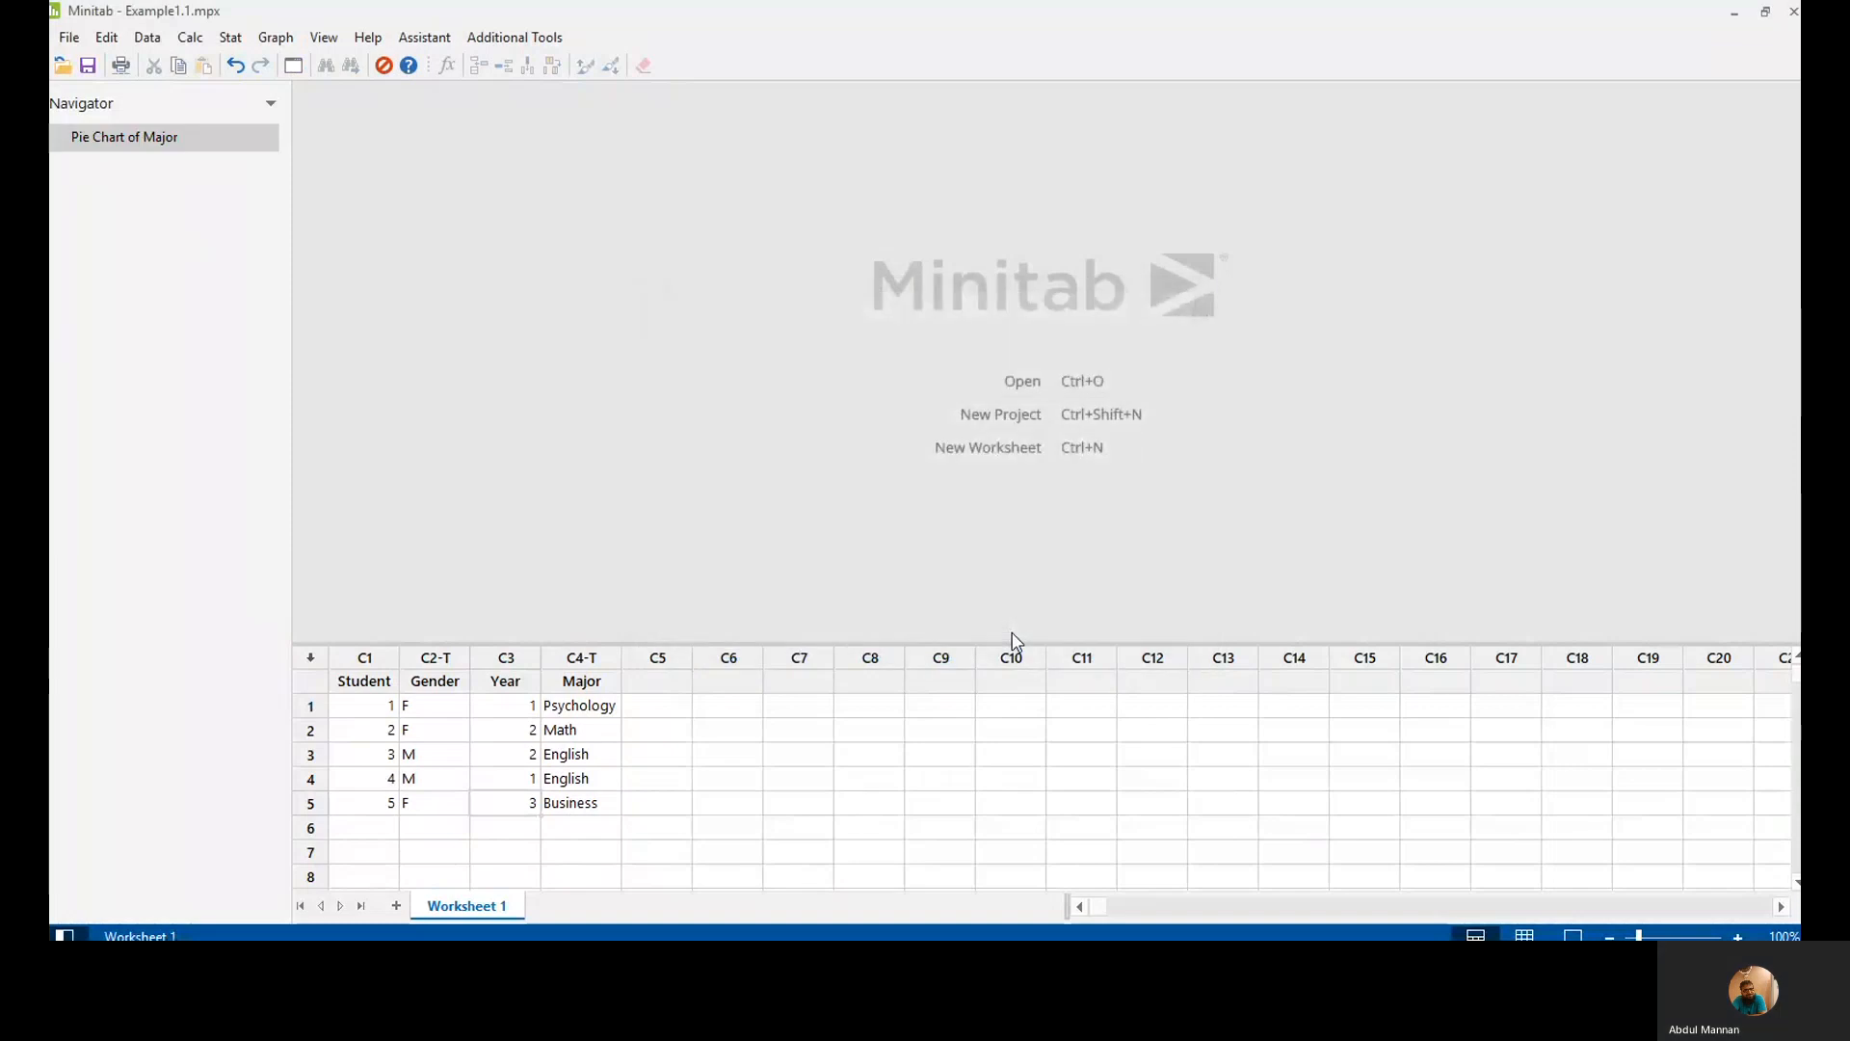